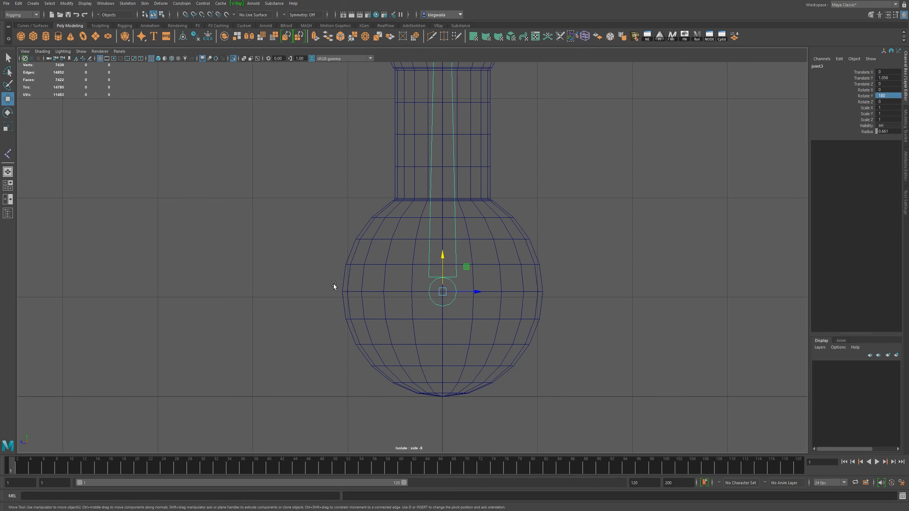
Freeze the transformations of the lower joint placed in the ball end of the shock
scroll(655, 309, "down", 6)
middle_click_drag(457, 236, 515, 300, "alt")
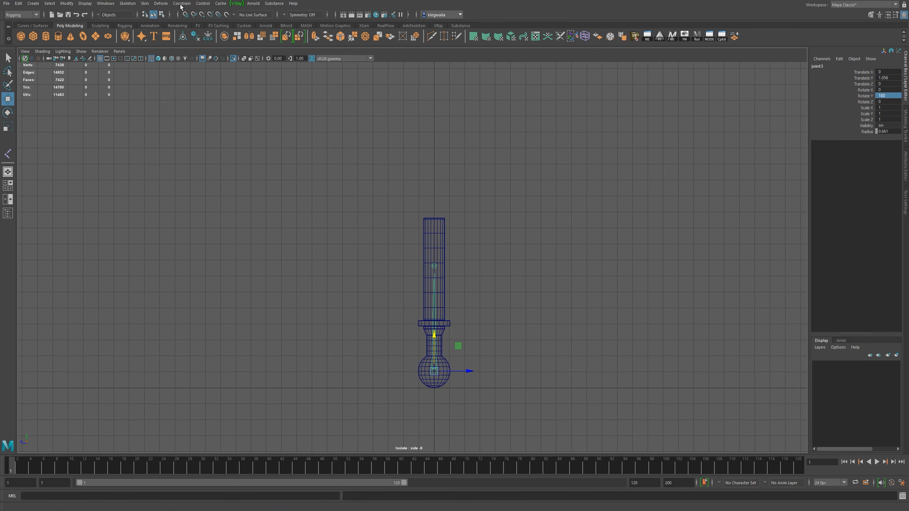
left_click(208, 37)
left_click(106, 3)
left_click(67, 3)
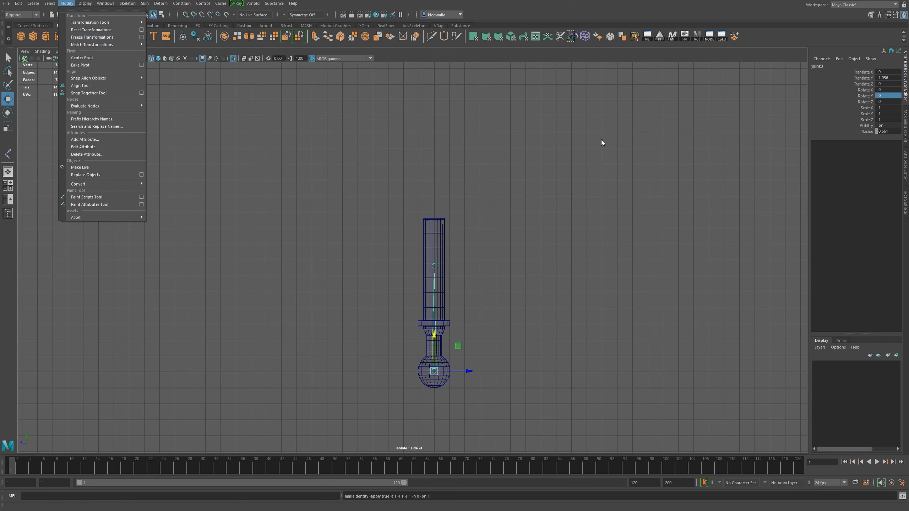
left_click(544, 252)
scroll(525, 254, "up", 1)
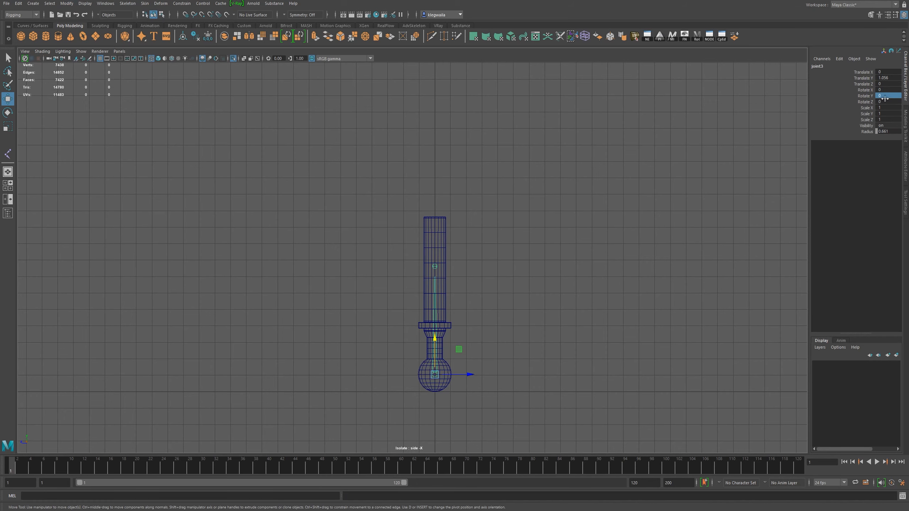
middle_click_drag(548, 232, 550, 226, "alt")
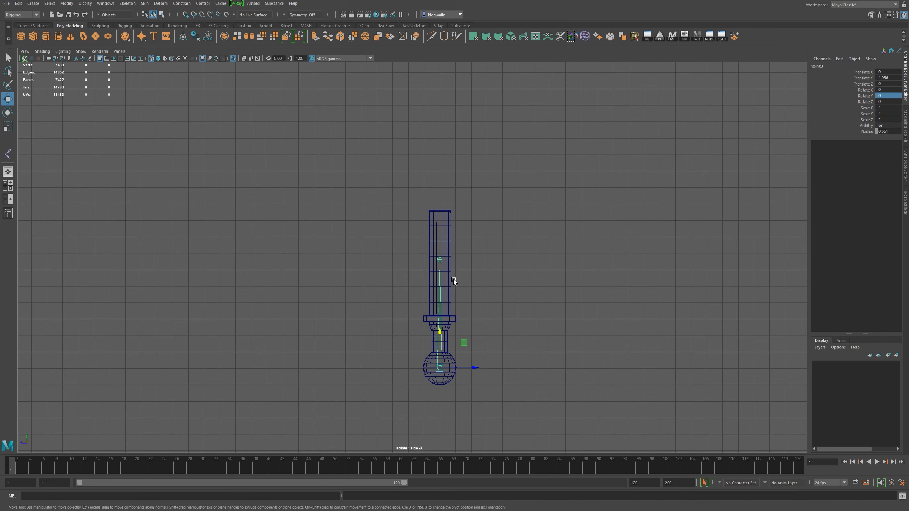
Switch to the perspective view and rename the joint at the top of the shock upperShockPivotJNT
key("space")
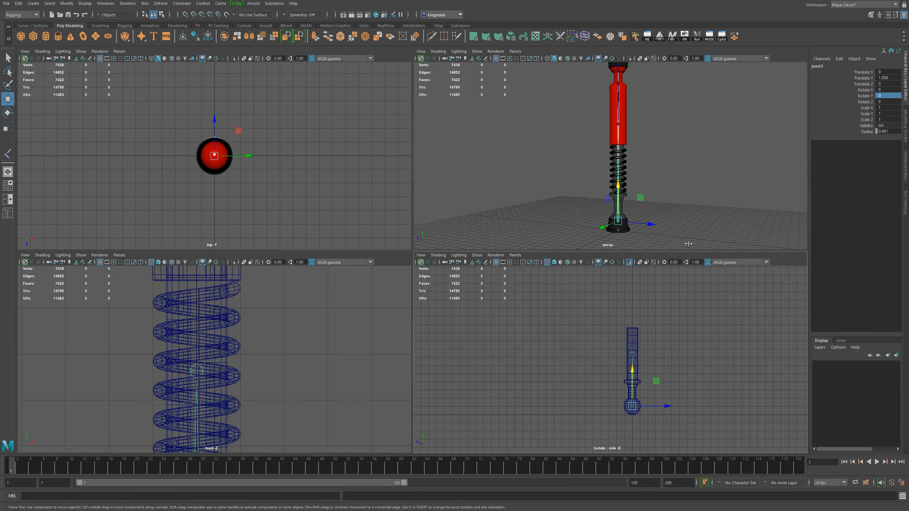
left_click_drag(585, 164, 590, 191, "alt")
right_click_drag(590, 192, 656, 169, "alt")
key("space")
left_click(494, 126)
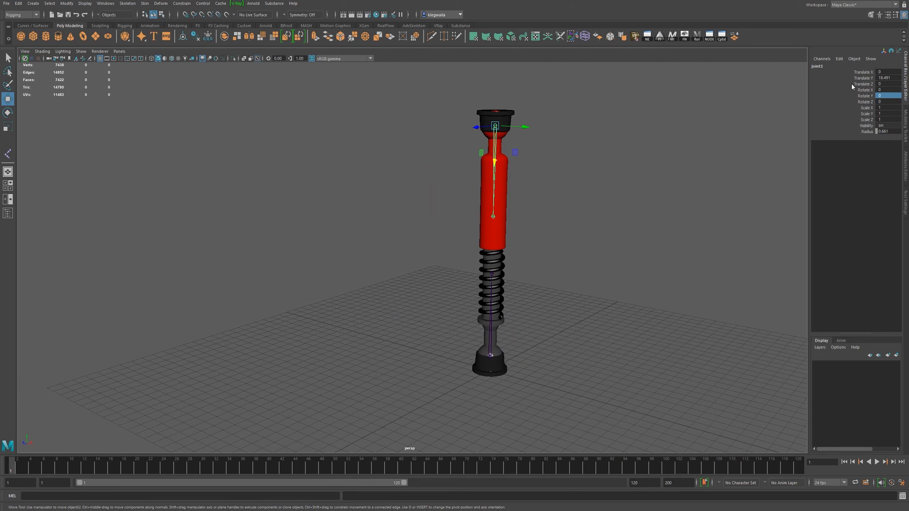
double_click(825, 67)
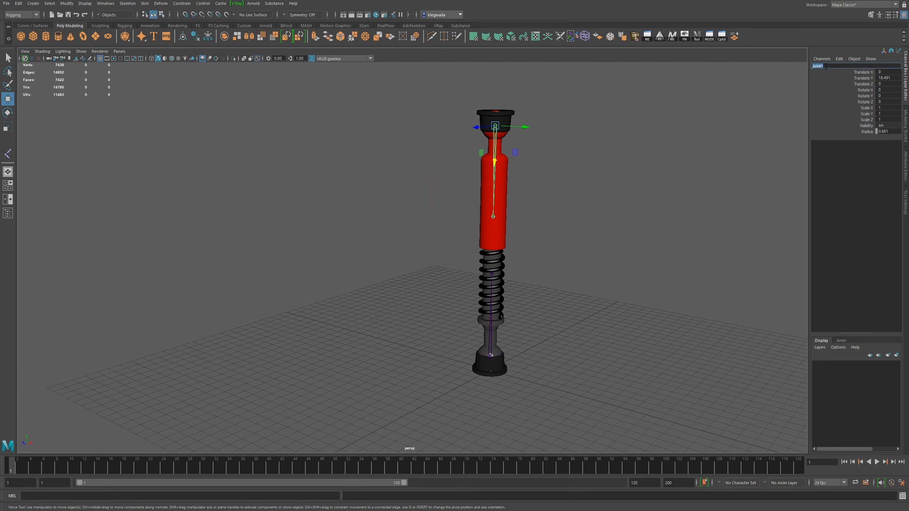
type("up")
type("perShockPivotJNT")
key("Return")
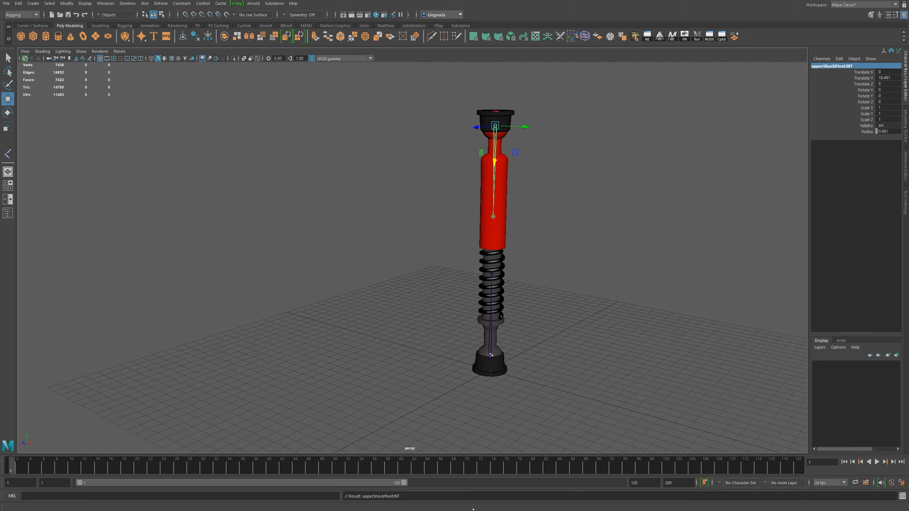
Rename the root joint at the base of the shock lowerShockPivotJNT
left_click(490, 356)
double_click(829, 66)
type("low")
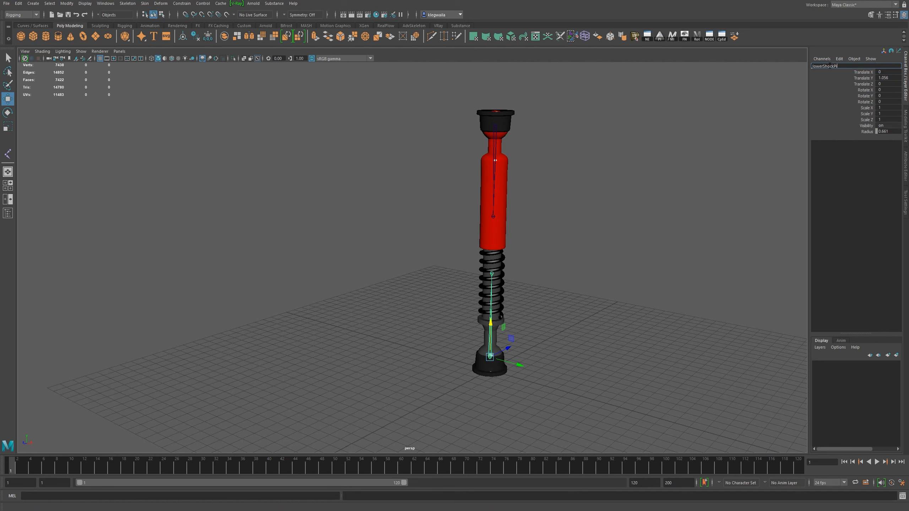
type("erShockPivotJNT")
key("Return")
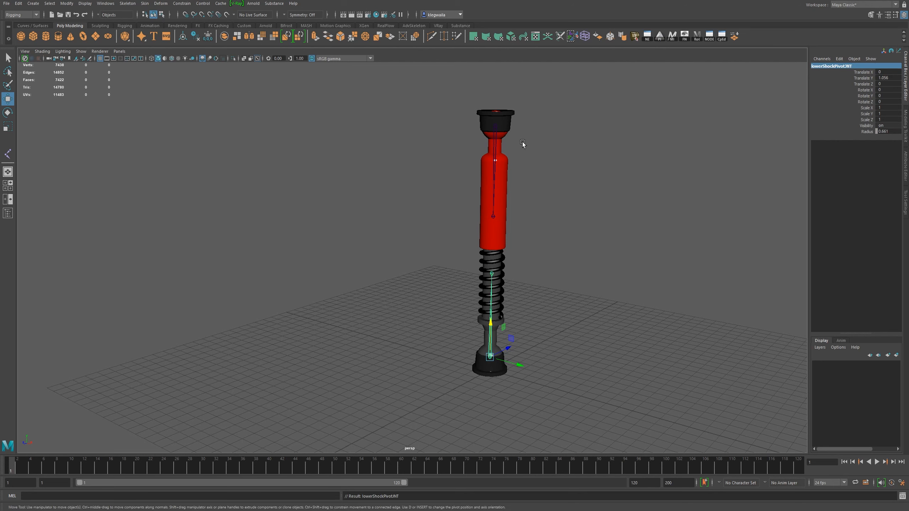
Show the Outliner beside the perspective view and select upperShockPivotJNT in it
left_click(7, 214)
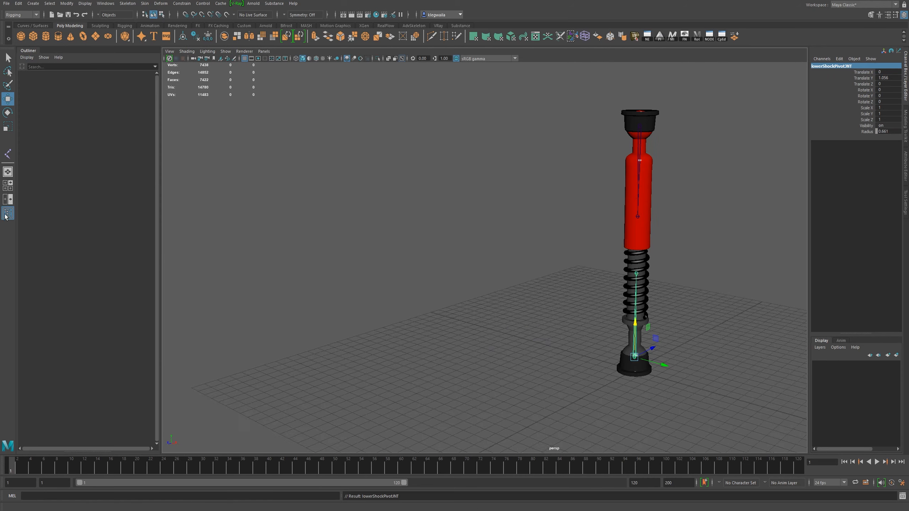
left_click(56, 141)
left_click(57, 149)
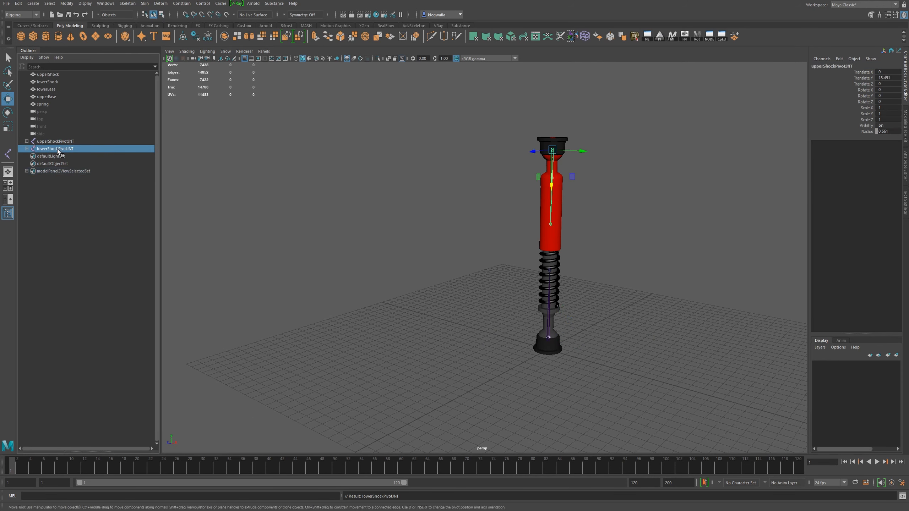
left_click(69, 142)
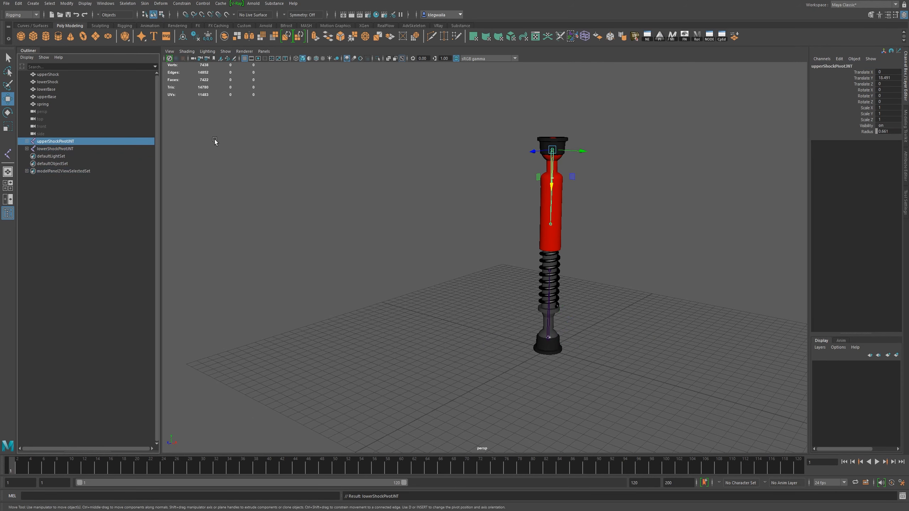
Add lowerShockPivotJNT to the selection after upperShockPivotJNT and open the Aim constraint options clear of the model
scroll(609, 193, "up", 1)
left_click_drag(609, 193, 578, 141, "alt")
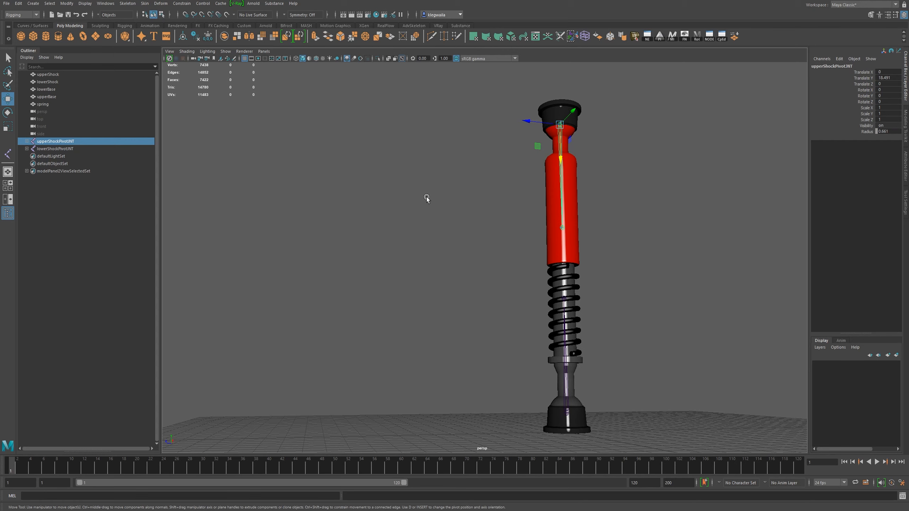
left_click_drag(578, 166, 583, 117, "alt")
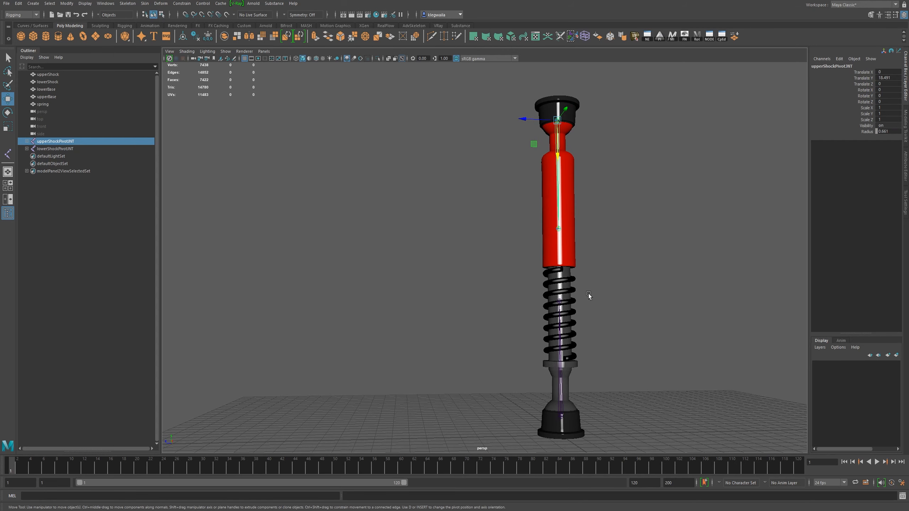
mouse_move(565, 241)
left_mouse_down("alt")
mouse_move(575, 247)
mouse_move(572, 226)
left_mouse_up("alt")
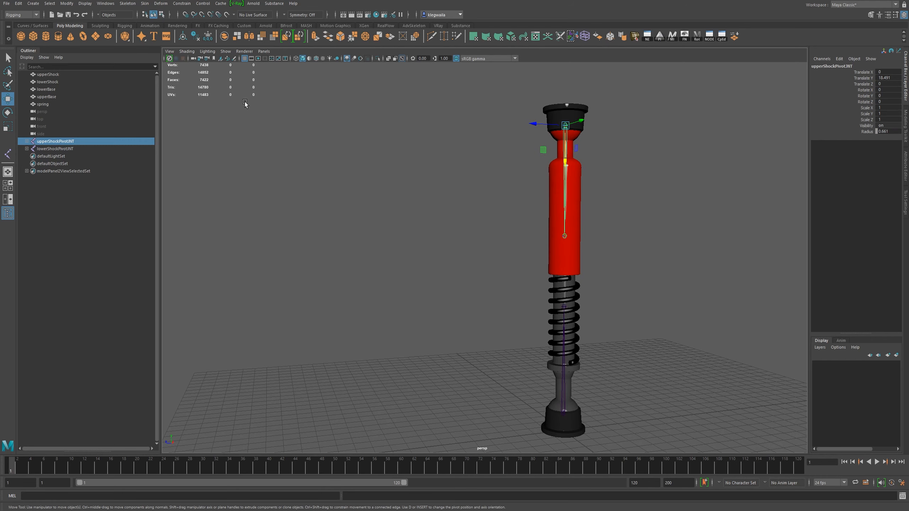
left_click_drag(598, 134, 587, 154, "alt")
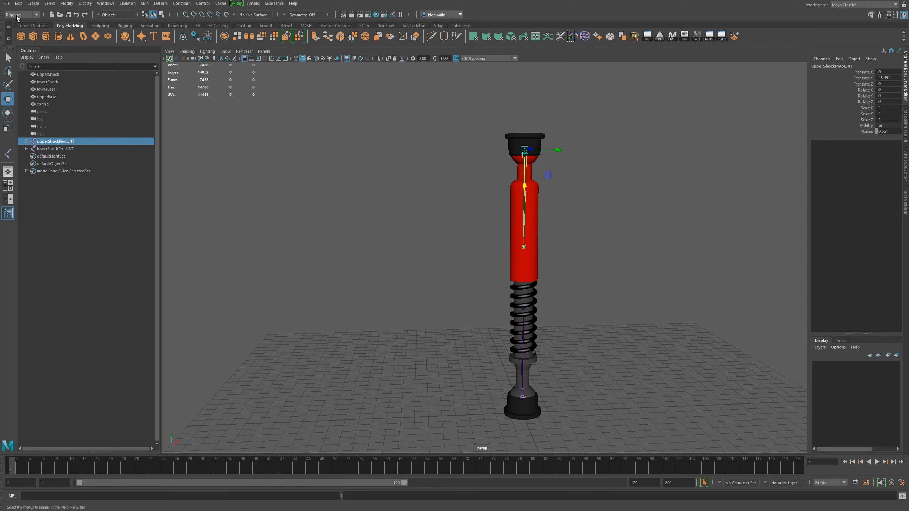
left_click_drag(569, 174, 563, 221, "alt")
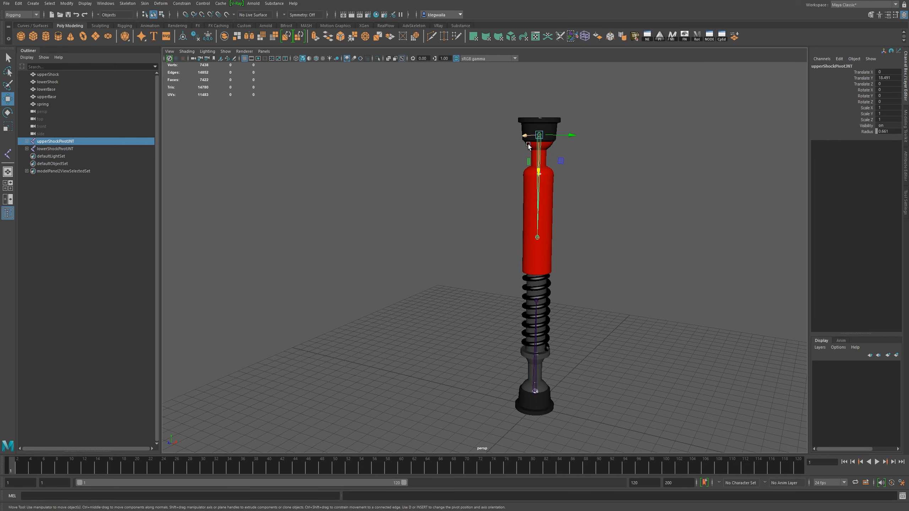
left_click(536, 377, "shift")
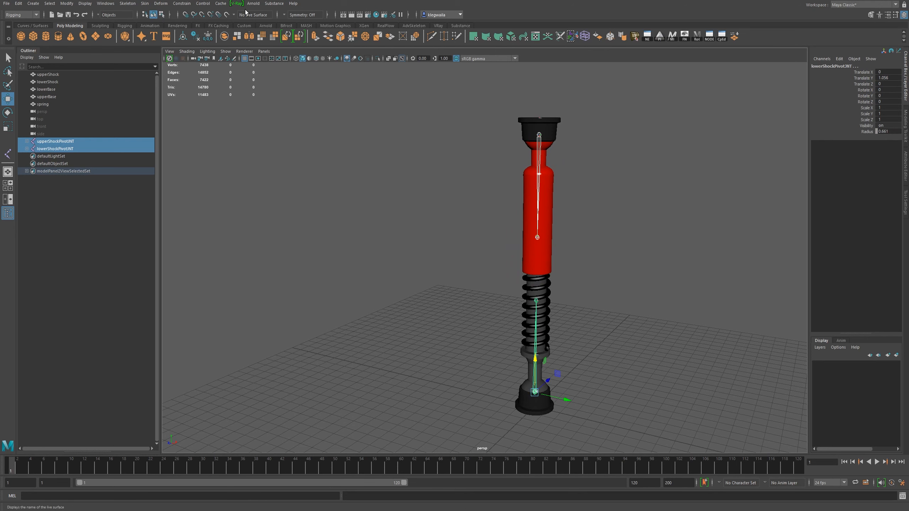
left_click(187, 4)
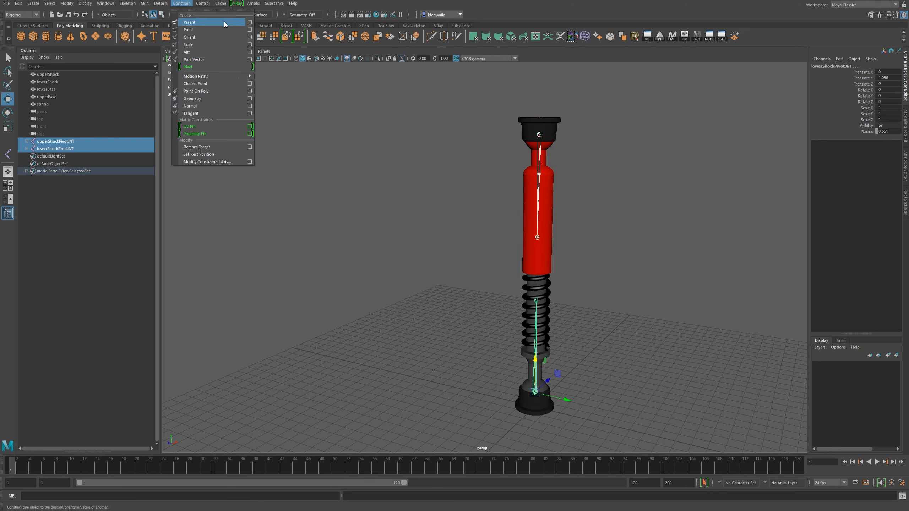
left_click(249, 52)
left_click_drag(722, 113, 665, 110)
Aim-constrain lowerShockPivotJNT to upperShockPivotJNT with aim vector 1, 0, 0, up vector 1, 0, 0 and world up vector 0, 1, 0
left_click_drag(677, 161, 609, 147)
middle_click_drag(521, 255, 445, 182, "alt")
right_click_drag(445, 182, 510, 384, "alt")
middle_click_drag(509, 383, 454, 333, "alt")
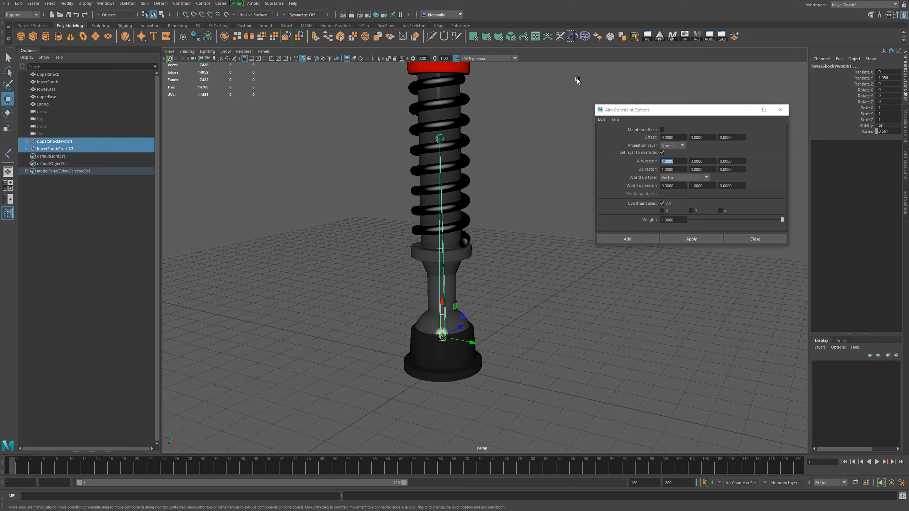
left_click(679, 169)
scroll(538, 280, "up", 3)
scroll(483, 258, "down", 3)
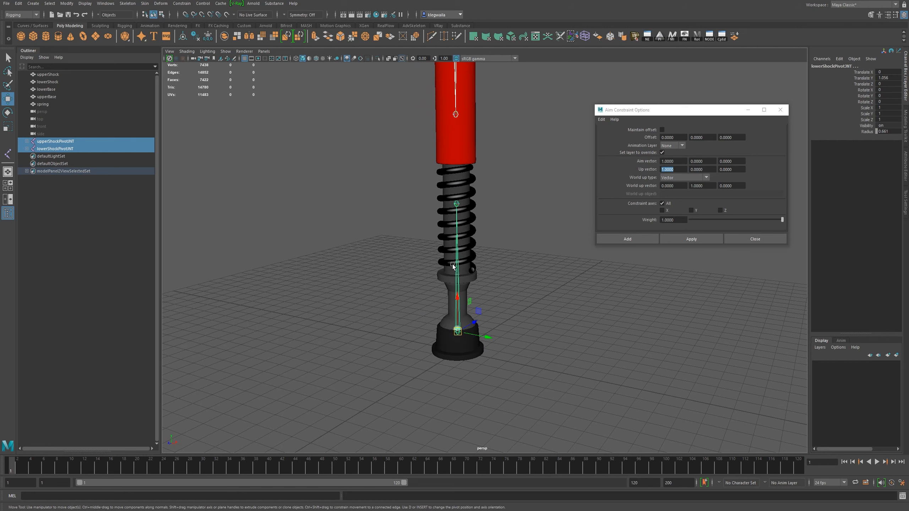
left_click(650, 215)
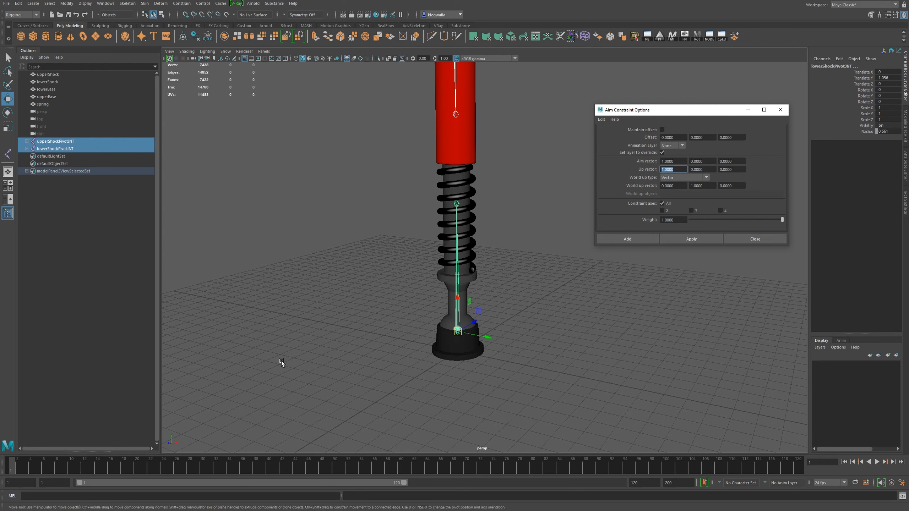
left_click(709, 185)
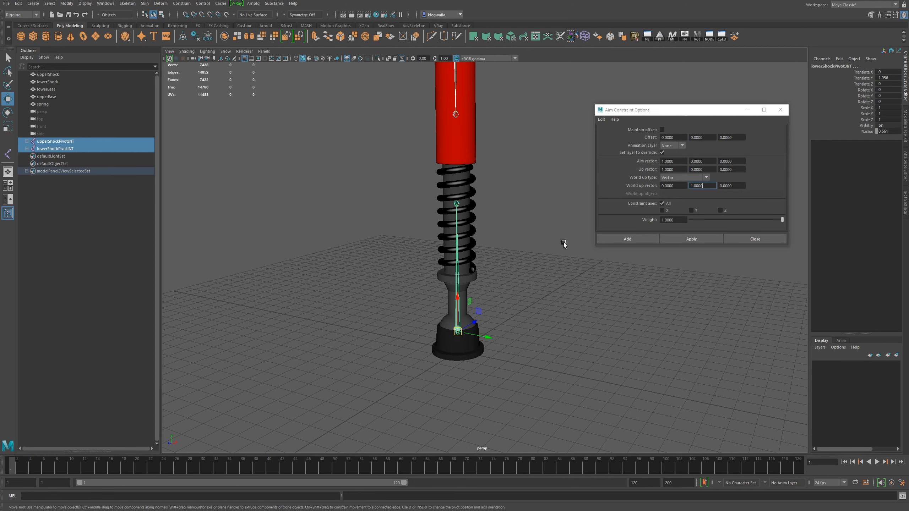
middle_click_drag(563, 243, 552, 287, "alt")
left_click(709, 240)
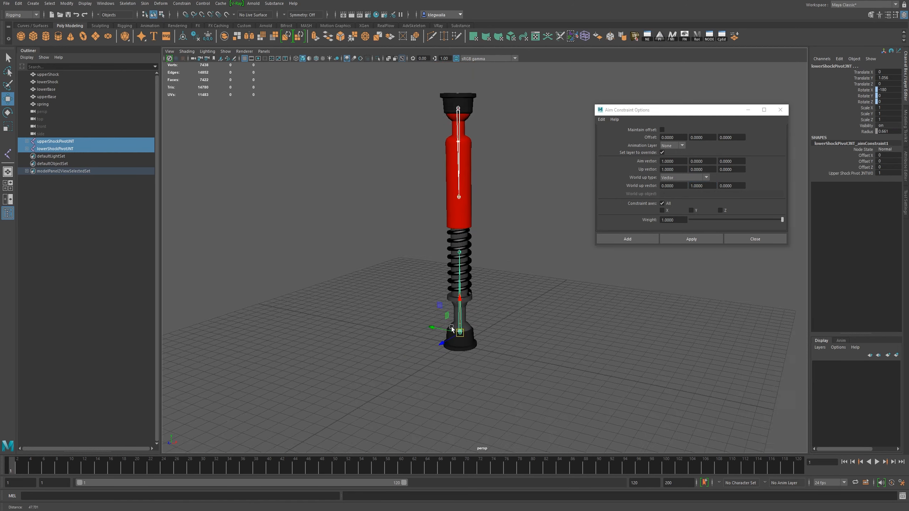
Aim-constrain upperShockPivotJNT to lowerShockPivotJNT with the same options and close the constraint options
left_click_drag(446, 329, 469, 346, "alt")
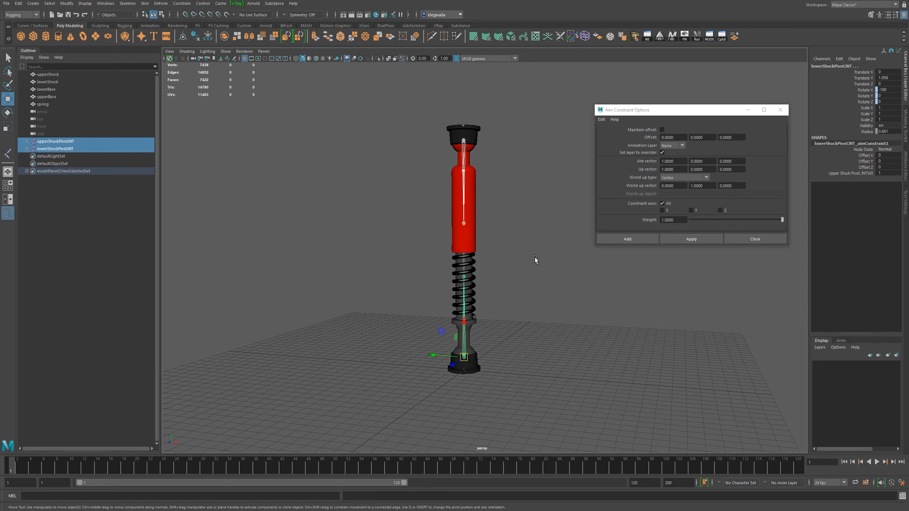
left_click(492, 355)
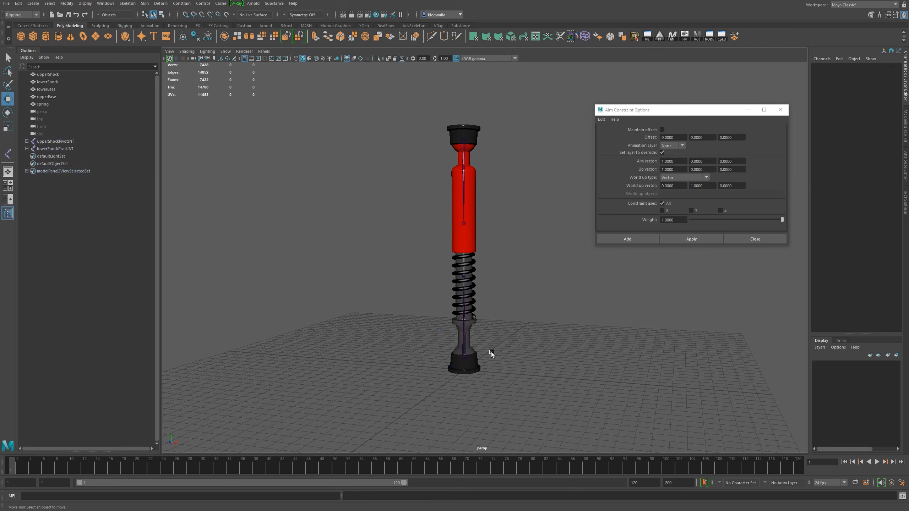
left_click(464, 338)
left_click(463, 164, "shift")
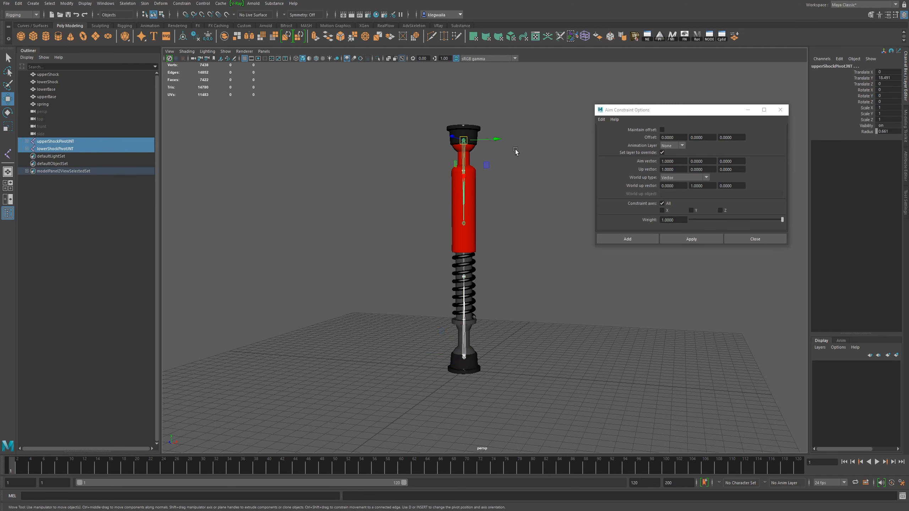
left_click(639, 239)
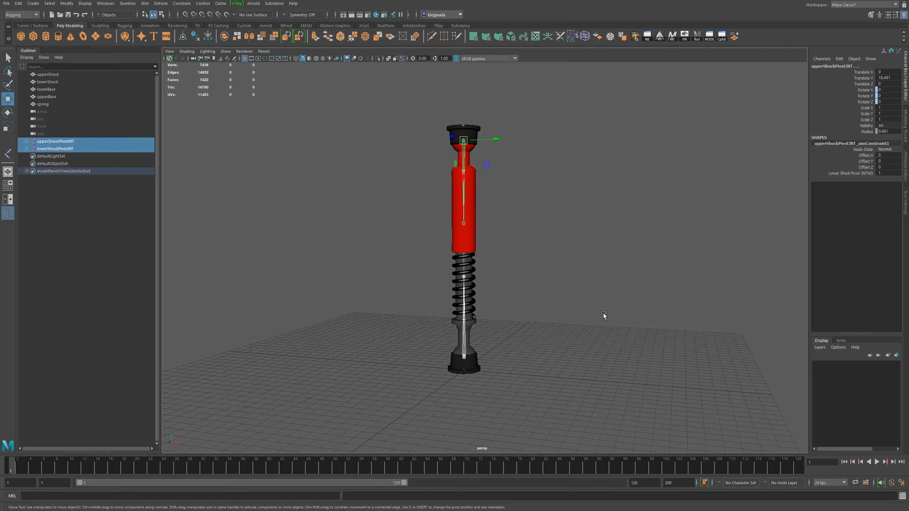
Test the two aim constraints by moving the upper and lower pivot joints away from the shock
left_click_drag(496, 225, 465, 187, "alt")
left_click(424, 149)
left_click(460, 150)
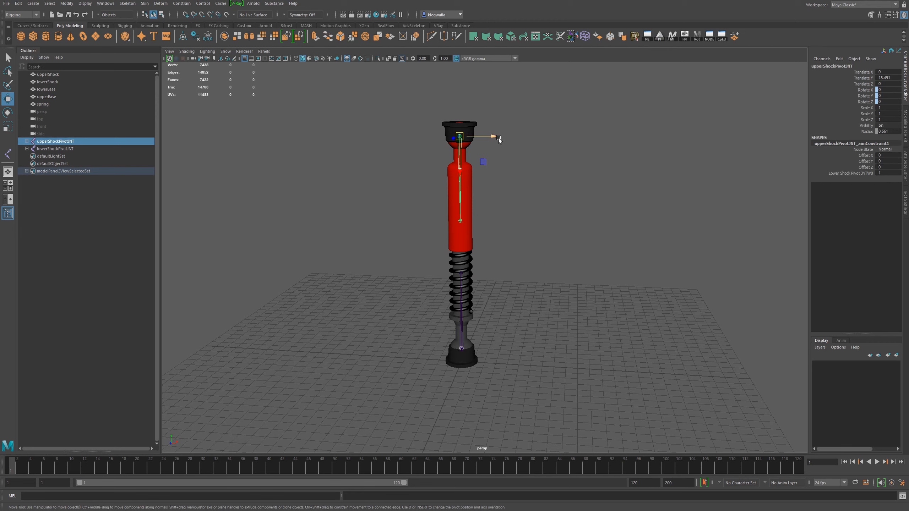
left_click_drag(491, 135, 588, 278)
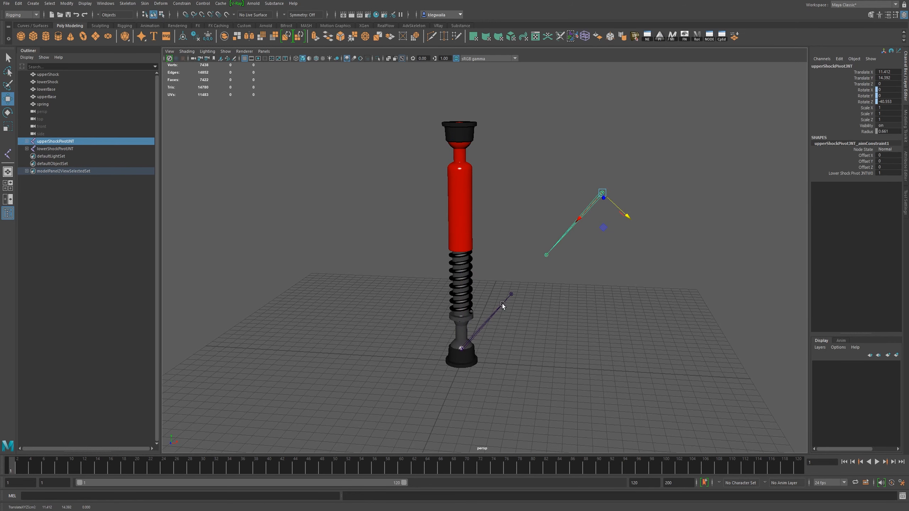
left_click(471, 337)
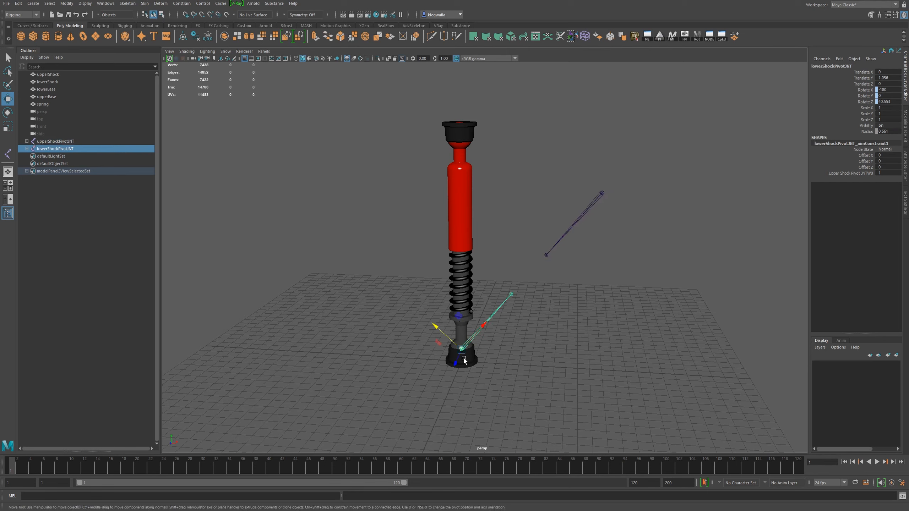
left_click_drag(434, 328, 528, 374)
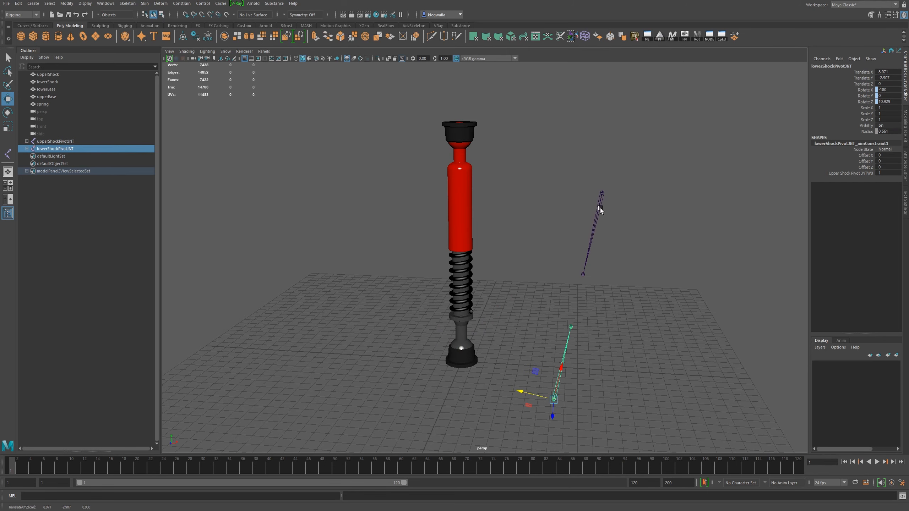
left_click_drag(559, 404, 554, 363)
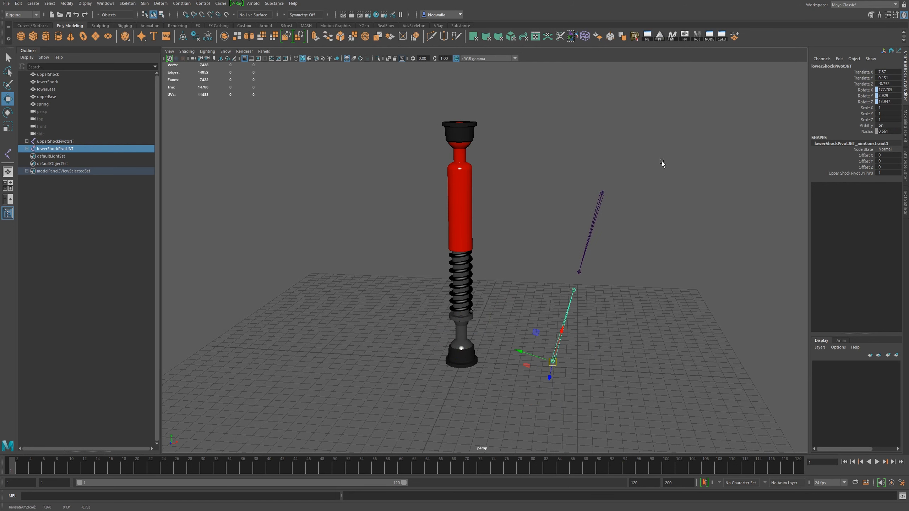
left_click(602, 194)
left_click_drag(600, 190, 626, 182)
Undo the test moves of the upper and lower pivot joints
key("ctrl+z")
key("ctrl+z")
key("ctrl+z")
key("ctrl+z")
key("ctrl+z")
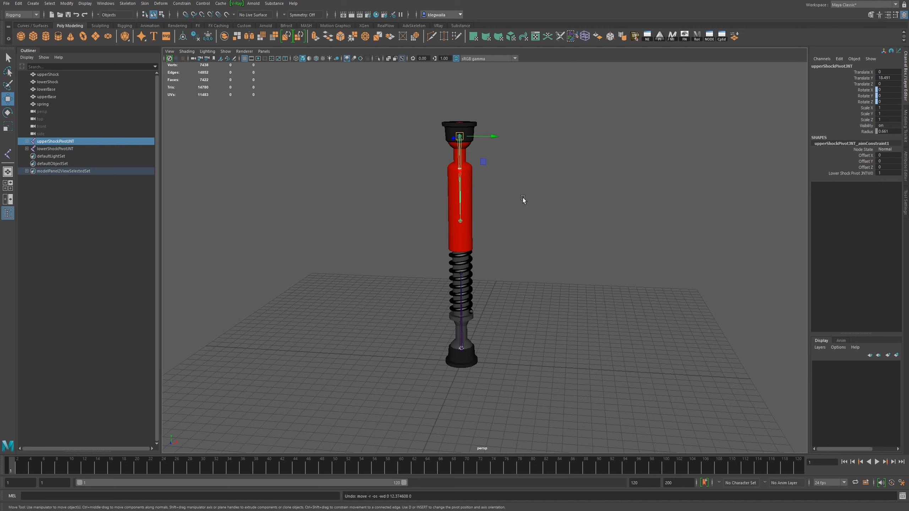
Bind the upperShock mesh to upperShockPivotJNT with reset Bind Skin options and Bind to set to Selected joints
key("f")
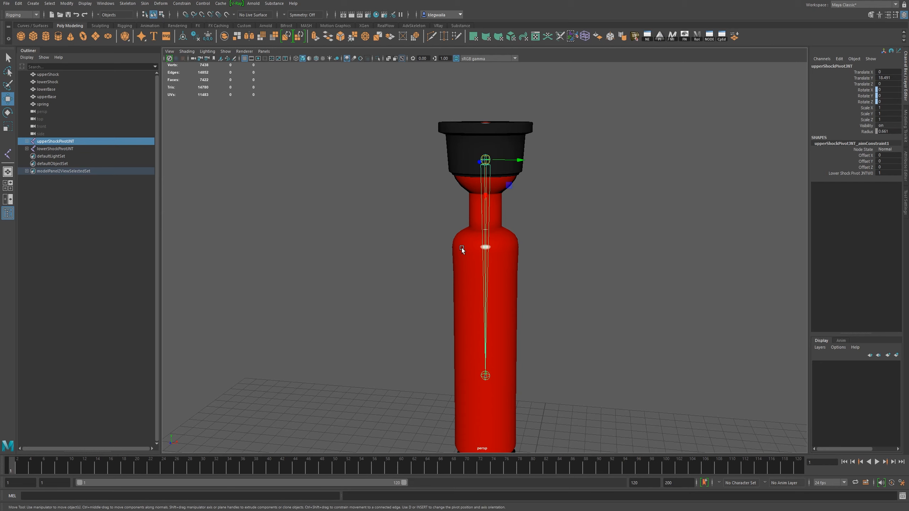
left_click(465, 255, "shift")
key("f")
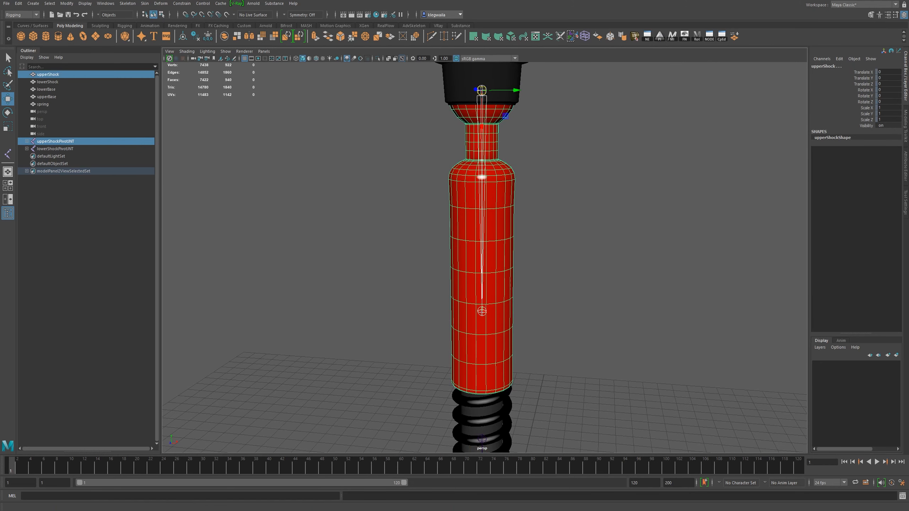
left_click(145, 3)
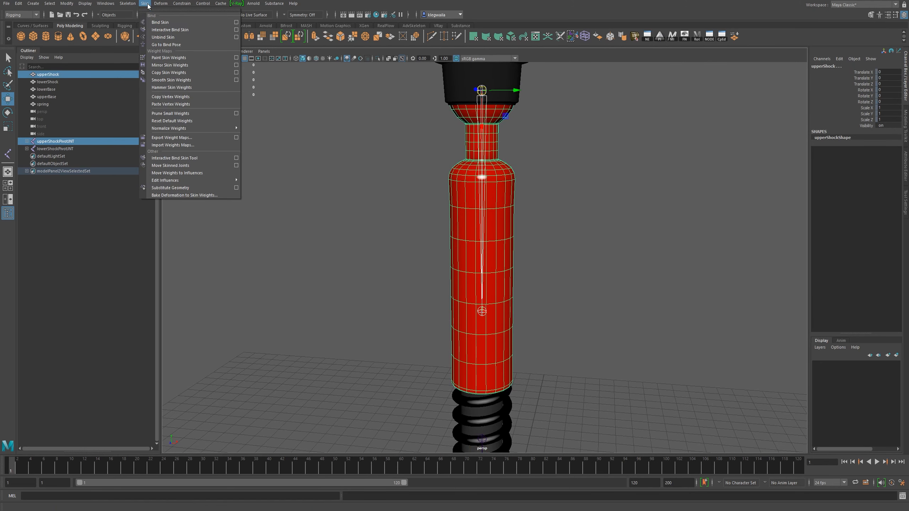
left_click(236, 23)
left_click(601, 119)
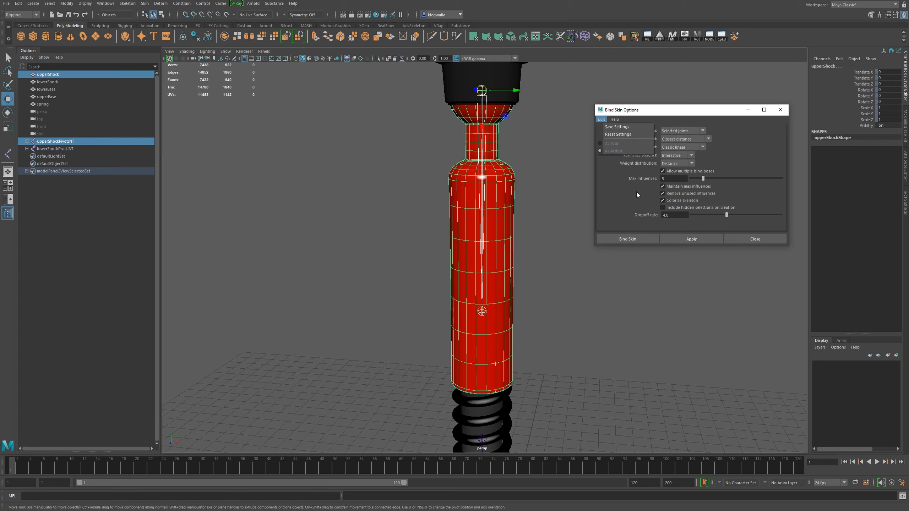
left_click(622, 137)
left_click(684, 131)
left_click(676, 139)
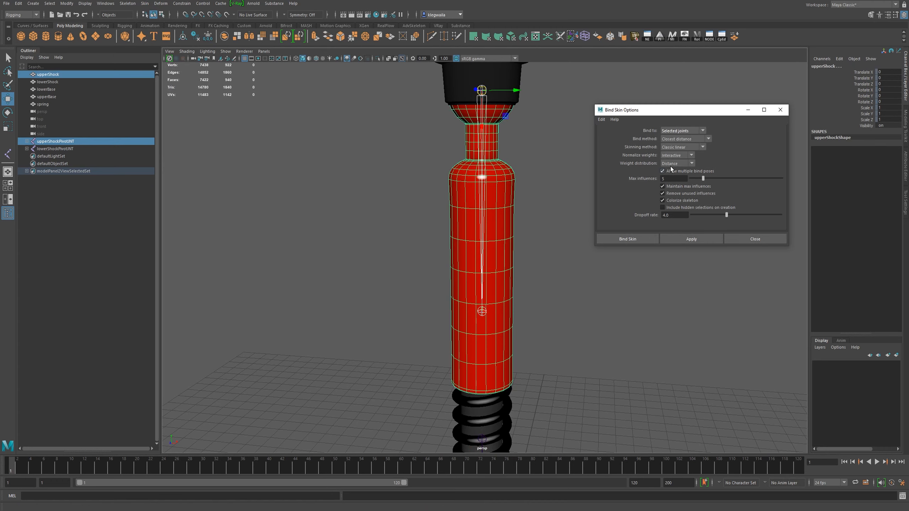
left_click(704, 236)
Test the upperShock binding by moving upperShockPivotJNT, and undo the test move
scroll(551, 249, "up", 3)
middle_click_drag(551, 248, 554, 420, "alt")
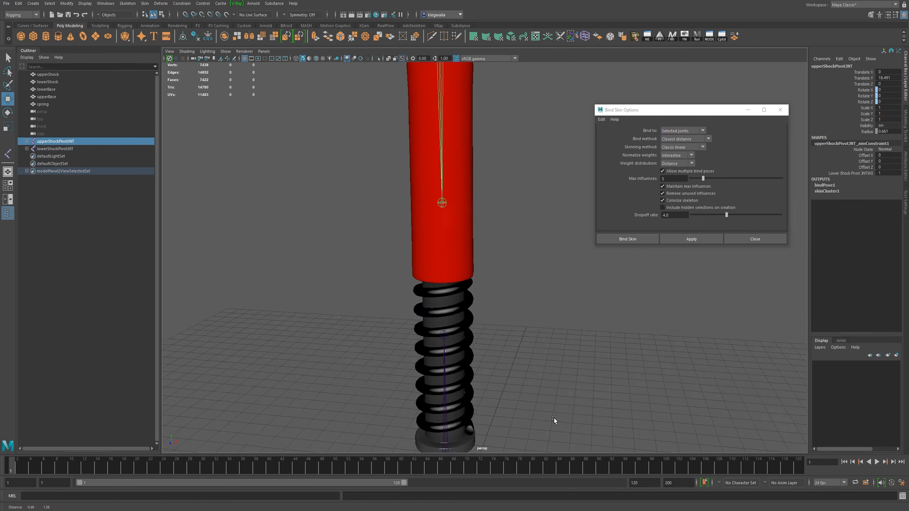
right_click_drag(554, 420, 479, 236, "alt")
middle_click_drag(480, 236, 482, 288, "alt")
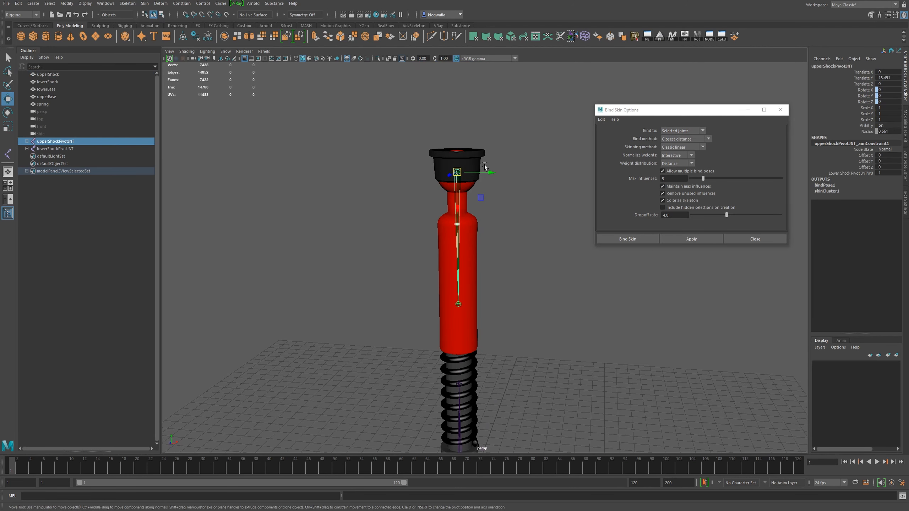
key("ctrl+z")
mouse_move(488, 170)
left_mouse_down()
mouse_move(570, 189)
mouse_move(519, 168)
mouse_move(552, 189)
mouse_move(495, 180)
left_mouse_up()
key("ctrl+z")
Bind the lowerShock mesh to lowerShockPivotJNT with the same Bind Skin options
middle_click_drag(495, 180, 472, 148, "alt")
right_click_drag(472, 148, 475, 369, "alt")
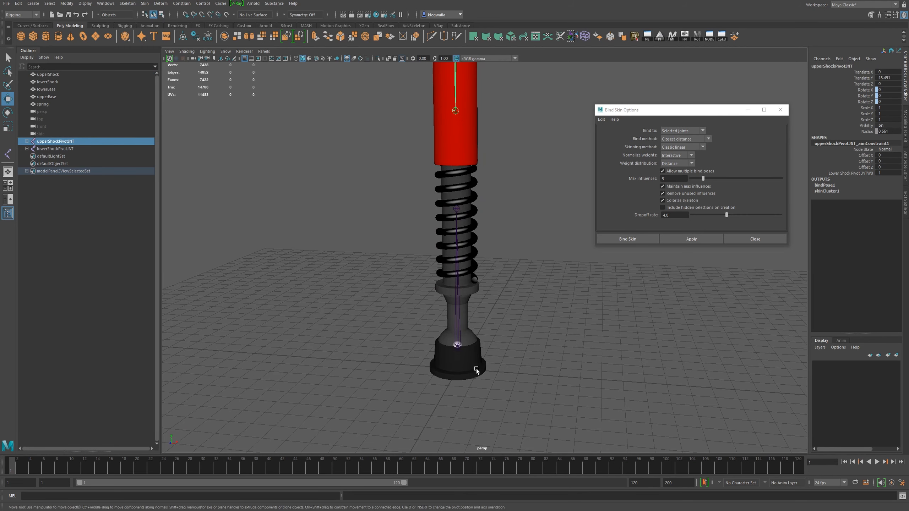
left_click(457, 345)
left_click(469, 335, "shift")
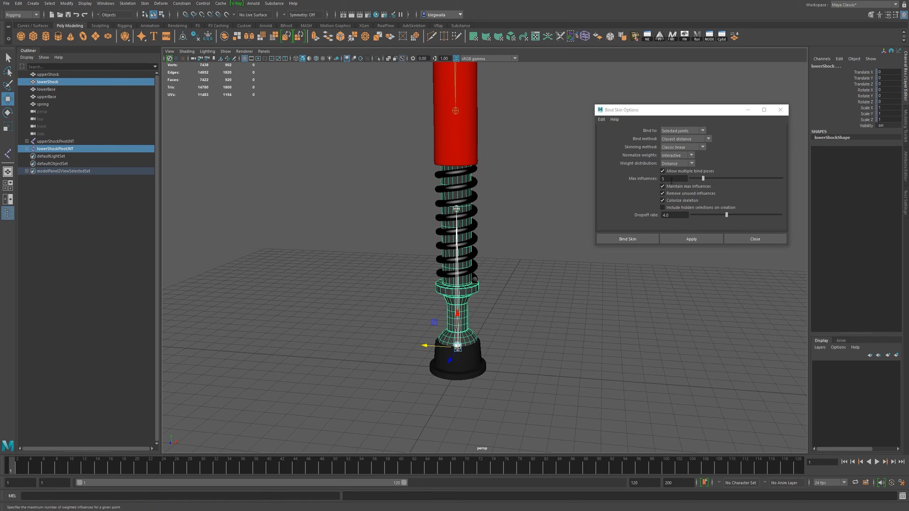
left_click(637, 239)
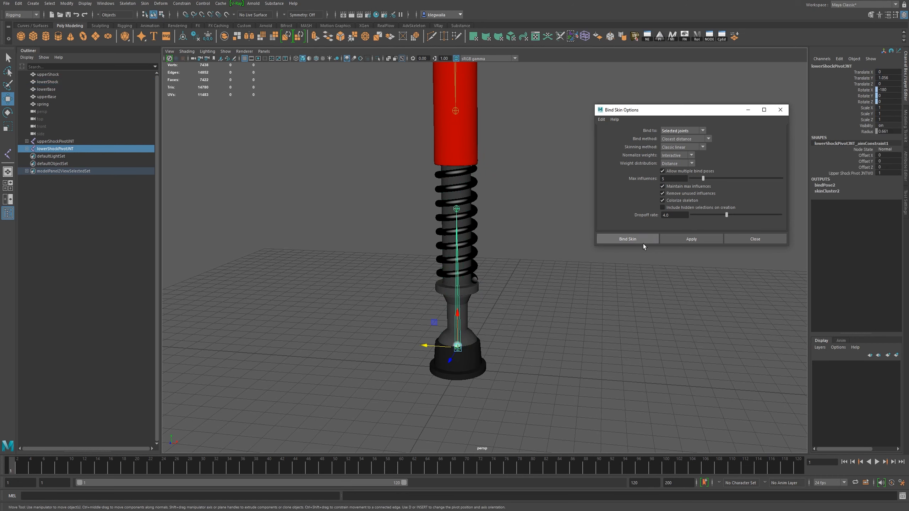
Test both skinned shock halves by moving the lower and upper pivot joints away from the shock's axis
left_click_drag(447, 349, 519, 349)
right_click_drag(563, 304, 441, 258, "alt")
middle_click_drag(442, 258, 456, 279, "alt")
left_click_drag(500, 303, 550, 248)
left_click(492, 160)
left_click_drag(518, 161, 591, 197)
Undo the test moves of the skinned shock's pivot joints
key("ctrl+z")
key("ctrl+z")
key("ctrl+z")
key("ctrl+z")
key("ctrl+z")
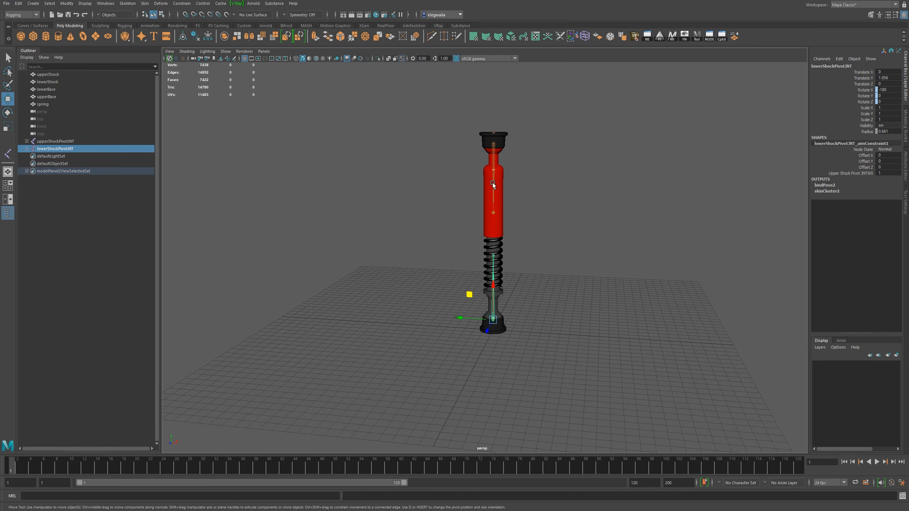
Select the spring mesh and examine its coils around the lower shock and under the upper shock
right_click_drag(439, 145, 478, 286, "alt")
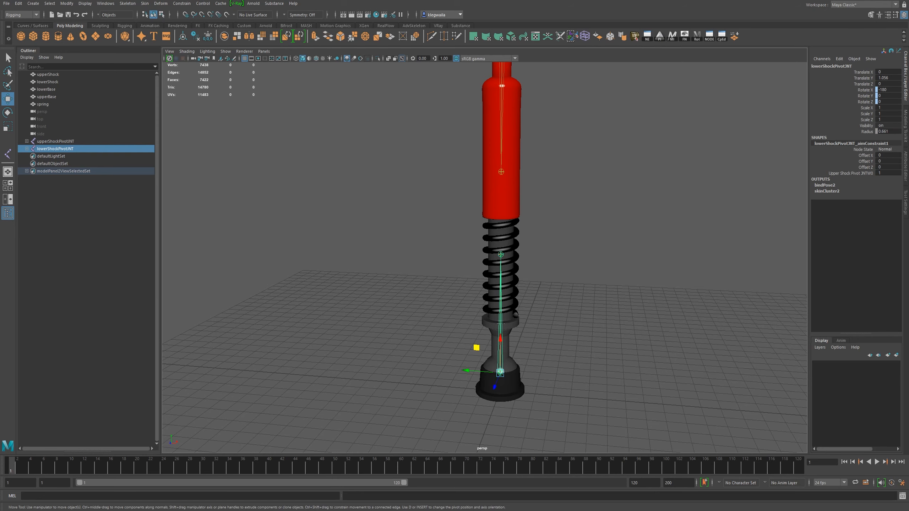
left_click(518, 305)
left_click_drag(521, 310, 425, 304, "alt")
right_click_drag(477, 324, 509, 342, "alt")
left_click_drag(509, 342, 559, 348, "alt")
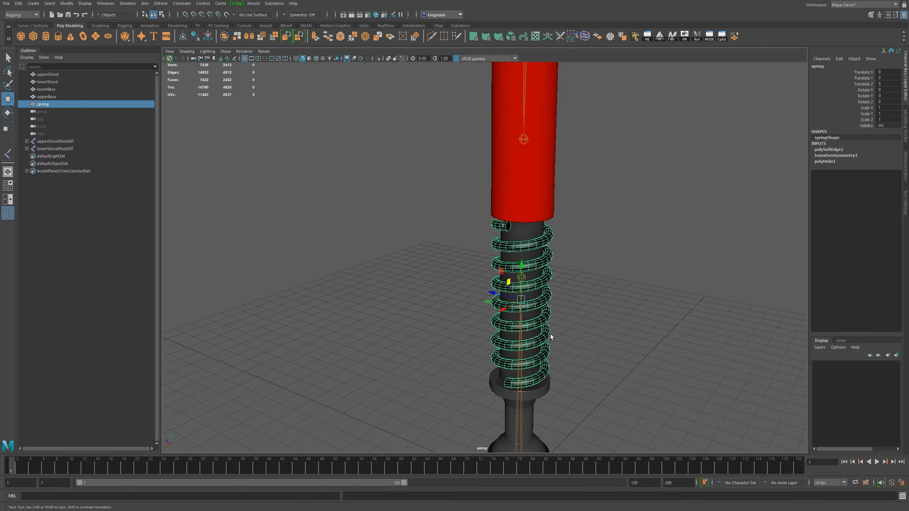
middle_click_drag(550, 334, 524, 223, "alt")
left_click_drag(504, 214, 524, 225, "alt")
middle_click_drag(523, 226, 524, 266, "alt")
right_click_drag(569, 299, 490, 236, "alt")
middle_click_drag(491, 203, 487, 246, "alt")
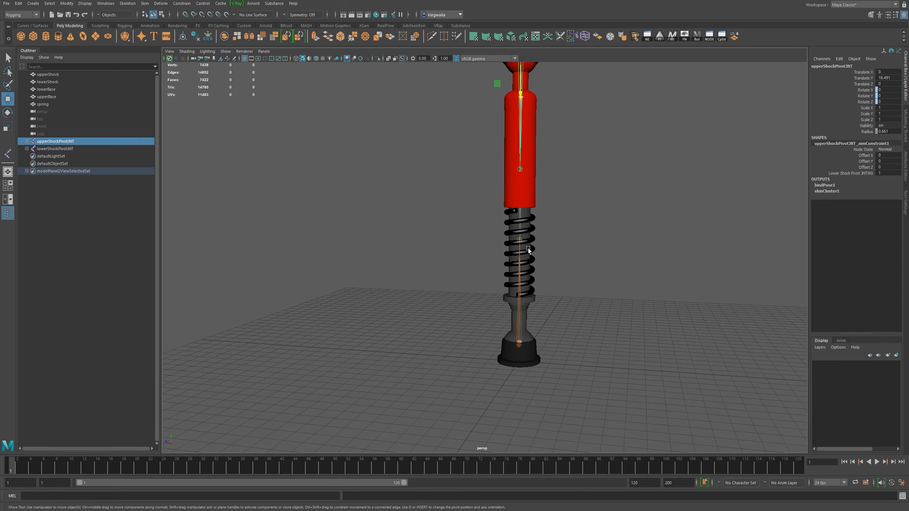
Add a polygon platonic solid at the grid origin and try to undo it
left_click(101, 26)
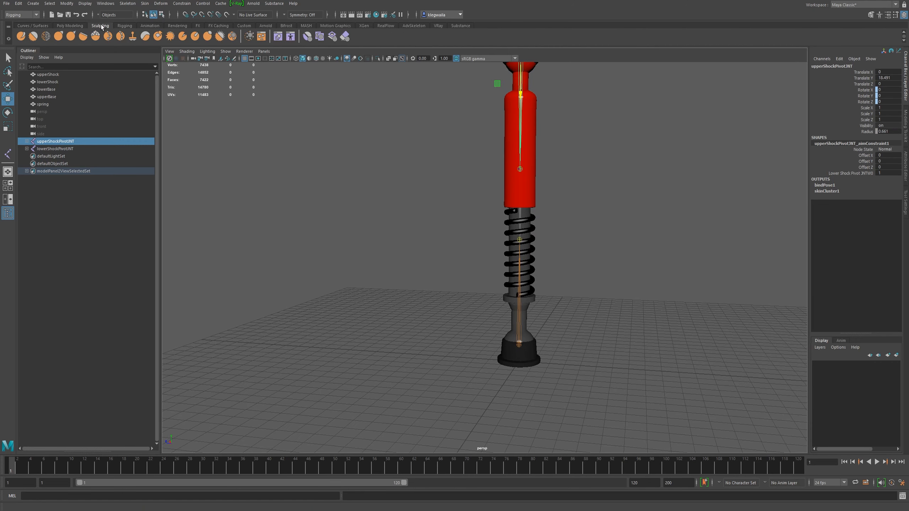
left_click(61, 27)
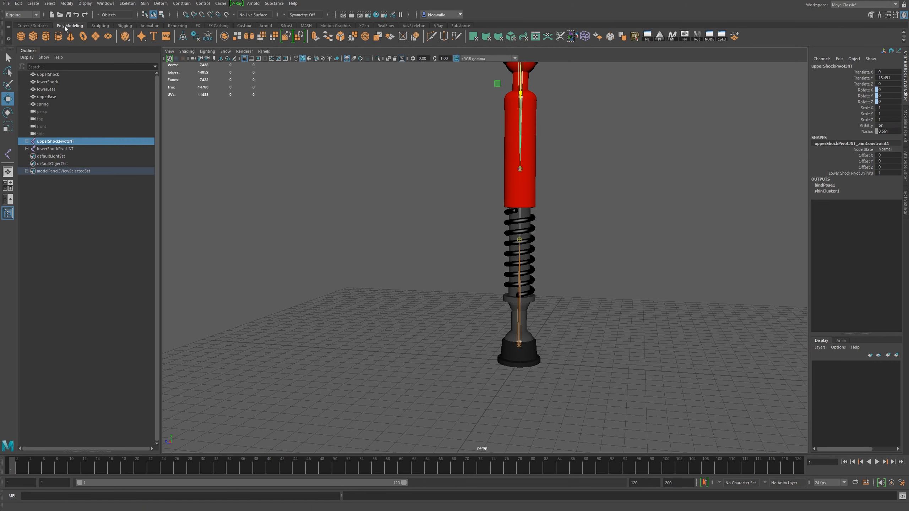
left_click(127, 37)
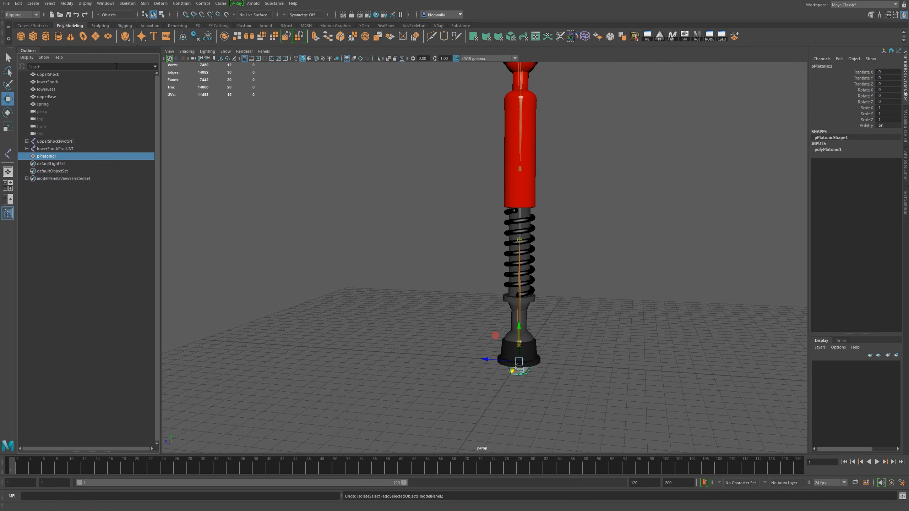
key("ctrl+z")
right_click(133, 39)
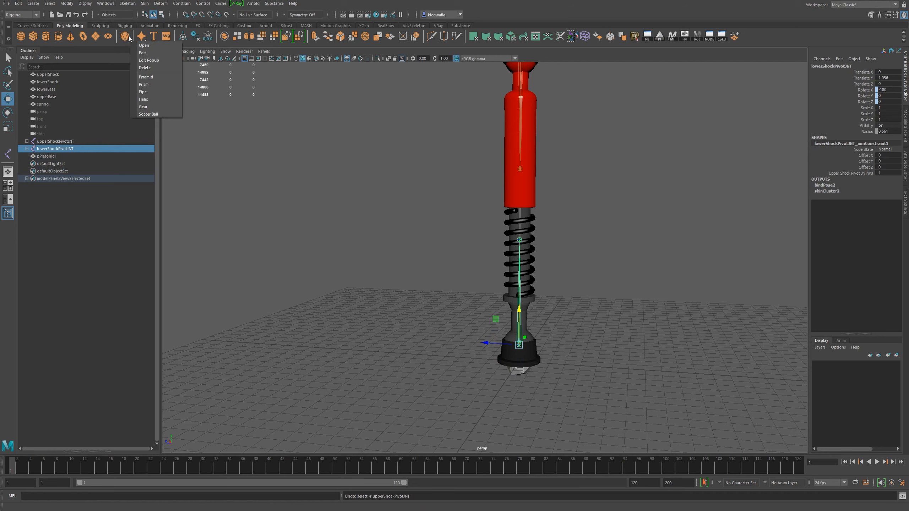
Create a polygon helix and move it beside the shock to about -7.067 on the Z axis
left_click(33, 4)
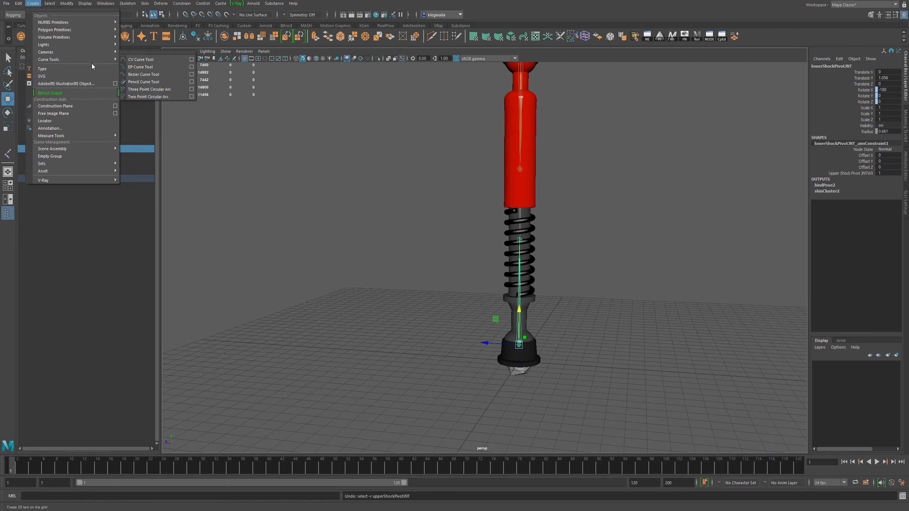
mouse_move(95, 30)
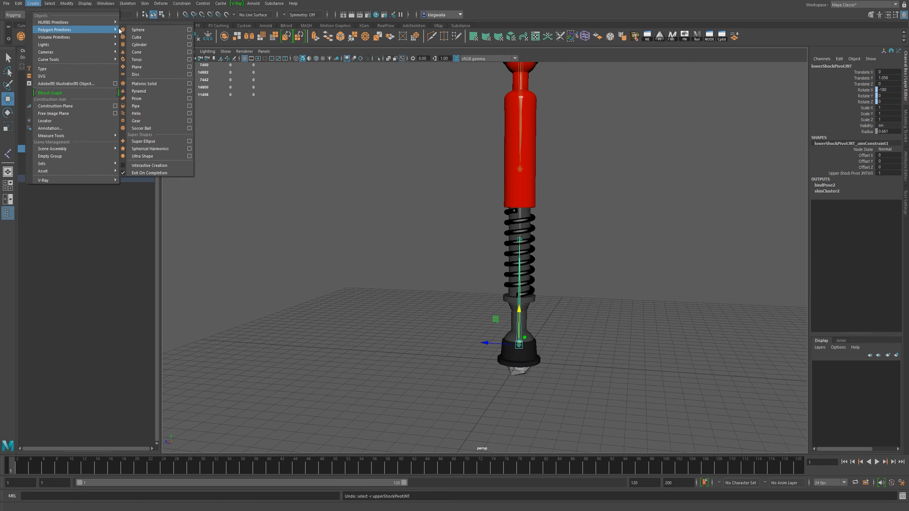
left_click(154, 114)
middle_click_drag(540, 317, 415, 235, "alt")
left_click_drag(368, 281, 472, 285)
middle_click_drag(478, 286, 405, 233, "alt")
right_click_drag(404, 234, 565, 318, "alt")
middle_click_drag(438, 203, 592, 256, "alt")
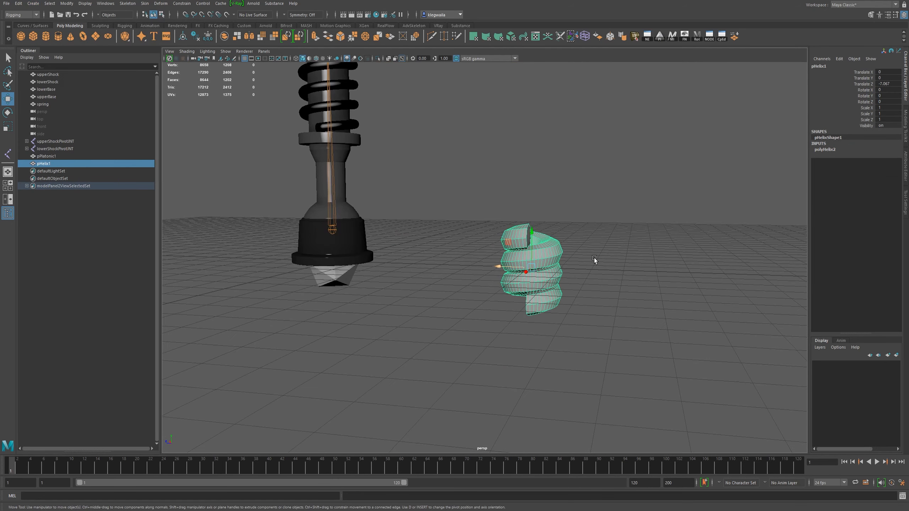
Stretch the new helix to a height of about 9.7 and raise its coils to about 9.6
left_click(829, 150)
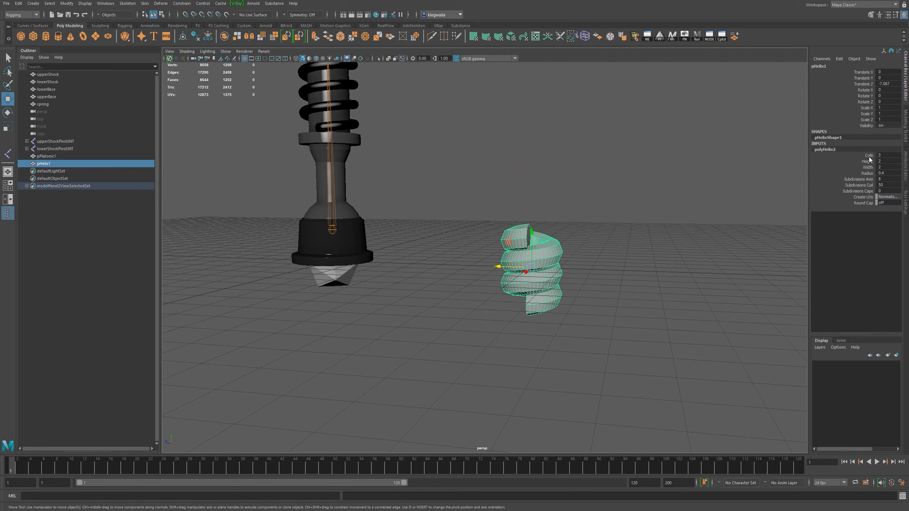
left_click(867, 161)
middle_click_drag(589, 222, 617, 234)
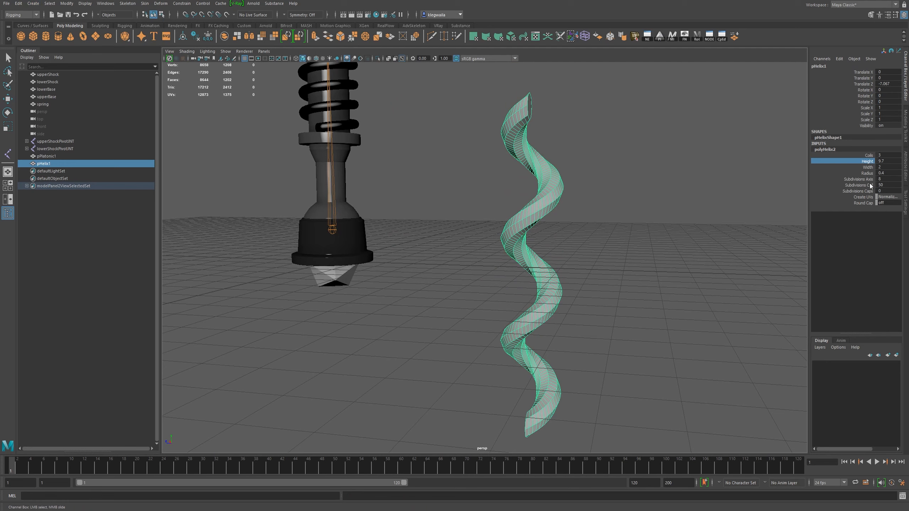
left_click(869, 156)
middle_click_drag(623, 173, 640, 186)
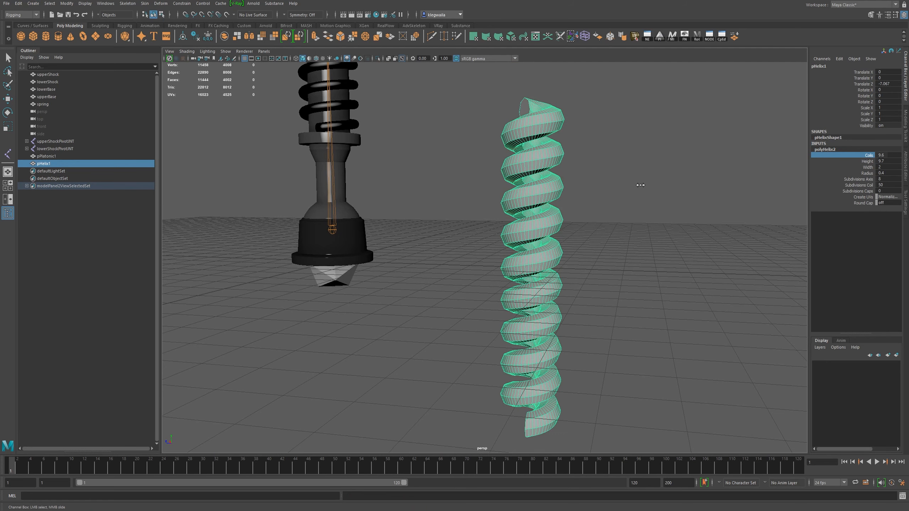
Thin the helix wire by setting its radius to 0.15
left_click(869, 173)
middle_click_drag(858, 179, 804, 202)
left_click(887, 172)
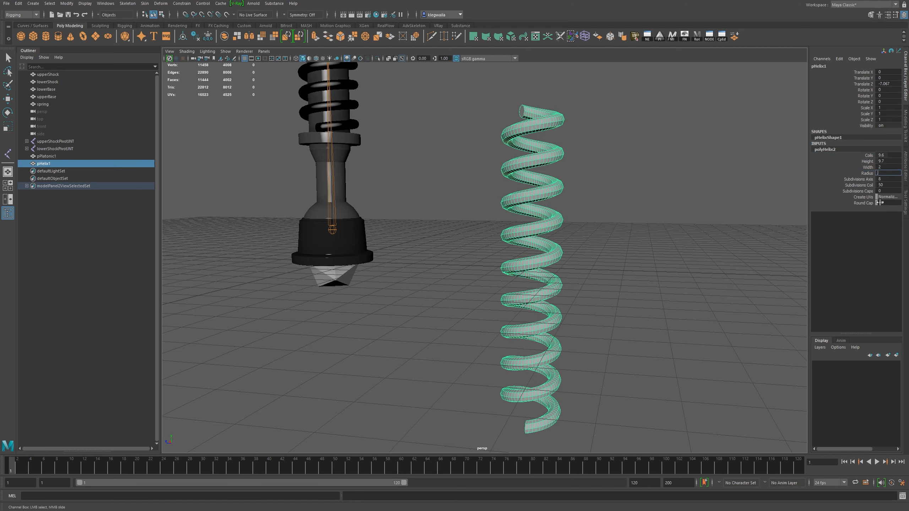
type(".15")
key("Return")
left_click_drag(547, 279, 554, 311, "alt")
middle_click_drag(554, 310, 564, 330, "alt")
middle_click_drag(601, 284, 567, 189, "alt")
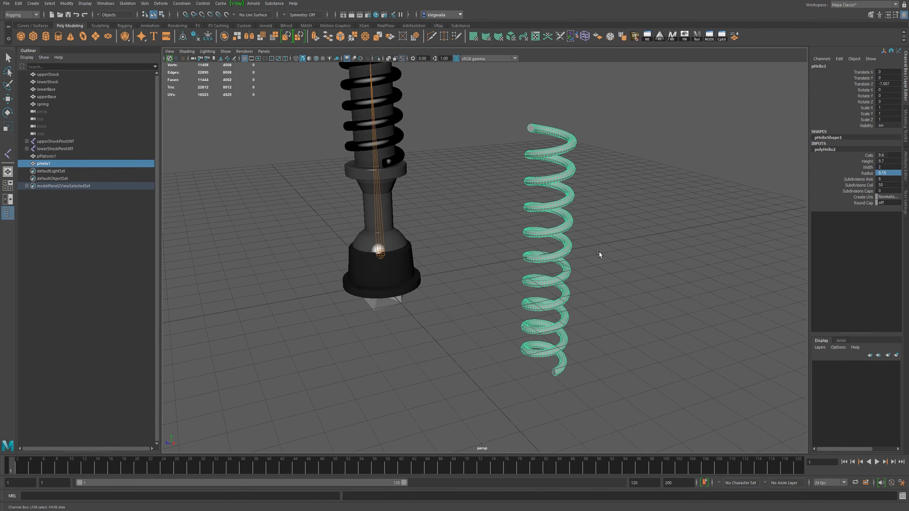
Test compressing the helix through its height parameter, down to about 3.5, and undo the height changes
left_click_drag(597, 250, 596, 222, "alt")
left_click(866, 161)
middle_click_drag(696, 152, 695, 172)
middle_click_drag(624, 257, 655, 244)
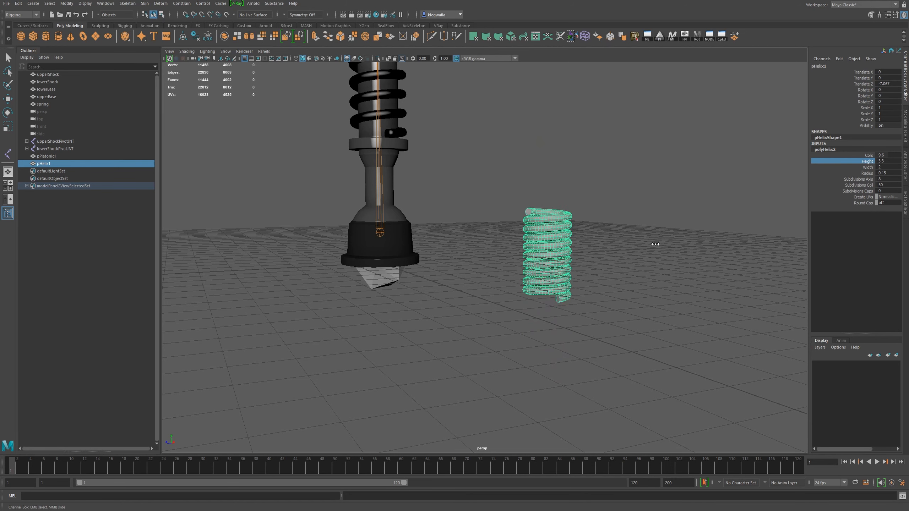
key("ctrl+z")
key("ctrl+z")
middle_click_drag(577, 194, 586, 219, "alt")
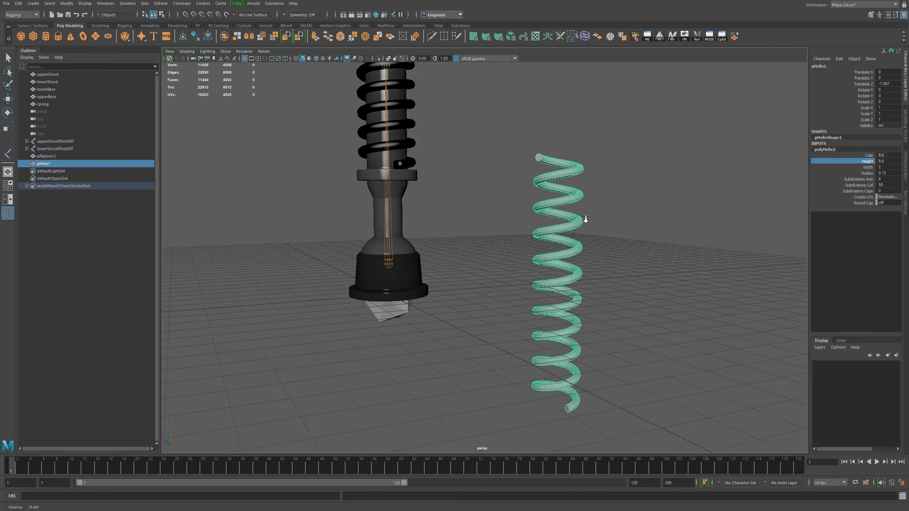
Try scaling the helix vertically from its centre pivot, and undo the scaling
right_click_drag(586, 219, 595, 181, "alt")
left_click_drag(595, 180, 592, 188, "alt")
key("r")
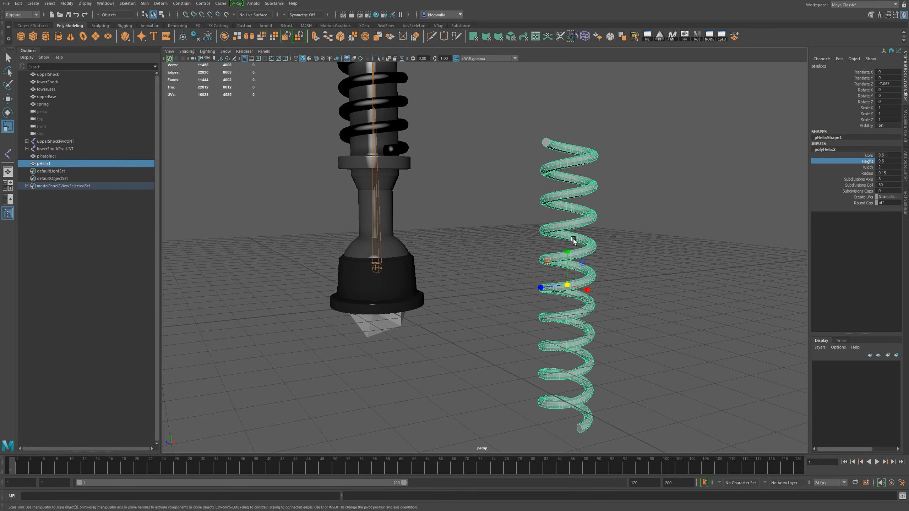
left_click_drag(571, 252, 569, 255)
key("ctrl+z")
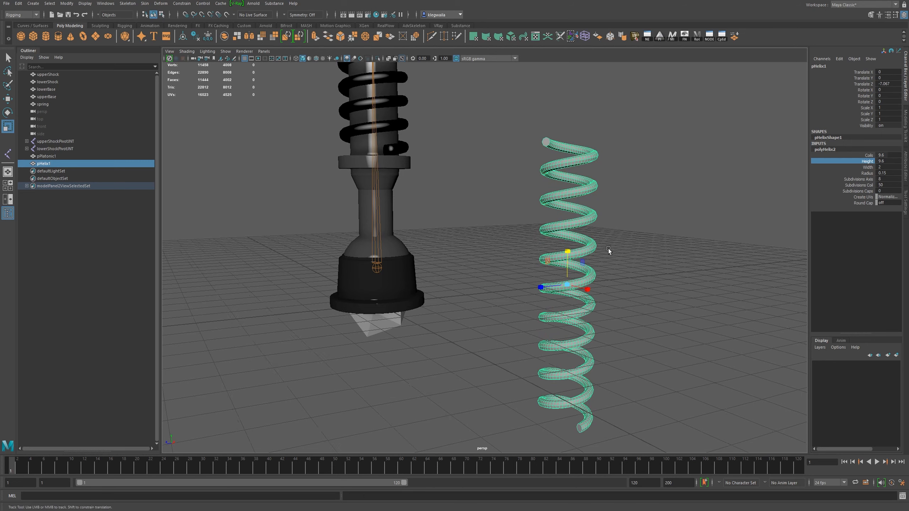
Move the helix's pivot down along its vertical axis to its bottom end
middle_click_drag(607, 249, 611, 217, "alt")
key("d")
left_click_drag(568, 217, 569, 355)
Try scaling the helix to about 0.36 in Y, examine the wire's cross-section at the bottom end, and undo the scaling
left_click_drag(607, 301, 565, 285, "alt")
middle_click_drag(609, 277, 553, 170, "alt")
right_click_drag(553, 170, 793, 286, "alt")
middle_click_drag(674, 119, 618, 322, "alt")
right_click_drag(617, 322, 653, 315, "alt")
left_click_drag(653, 314, 630, 242, "alt")
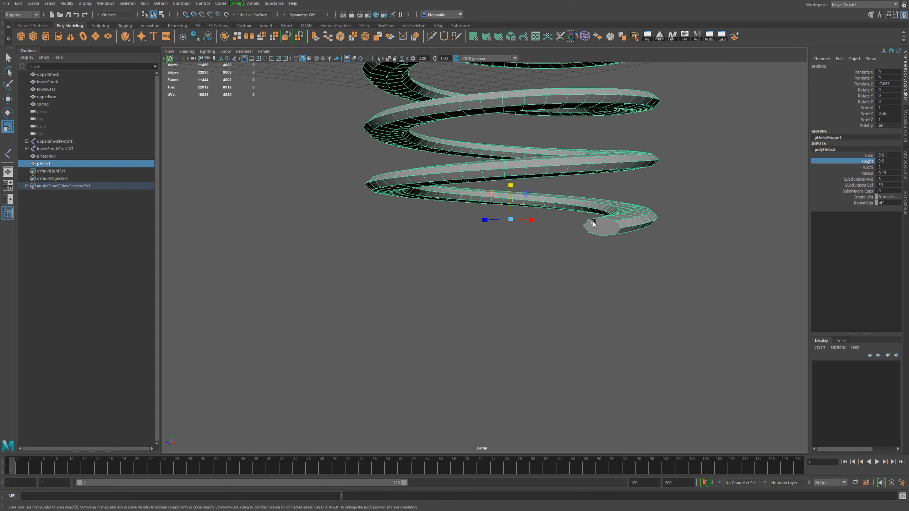
right_click_drag(622, 229, 574, 217, "alt")
key("ctrl+z")
left_click_drag(640, 241, 540, 236, "alt")
Smooth the helix wire's cross-section by setting Subdivisions Axis to 18
left_click(880, 179)
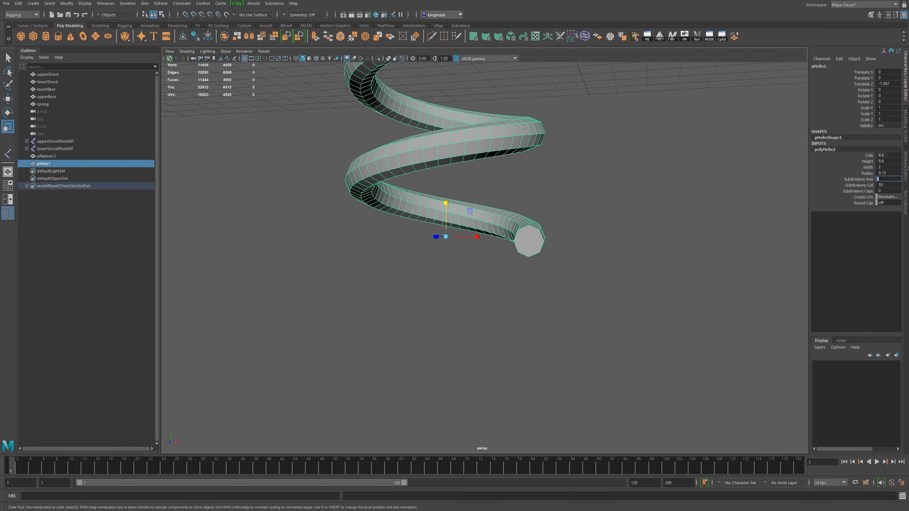
key("Return")
left_click_drag(589, 220, 461, 251, "alt")
right_click_drag(461, 251, 675, 279, "alt")
left_click_drag(675, 280, 338, 194, "alt")
key("ctrl+z")
right_click_drag(594, 189, 406, 173, "alt")
left_click_drag(406, 173, 574, 227, "alt")
Compress the helix to a height of about 3.8 and examine the wire's shape at its top end
left_click(868, 162)
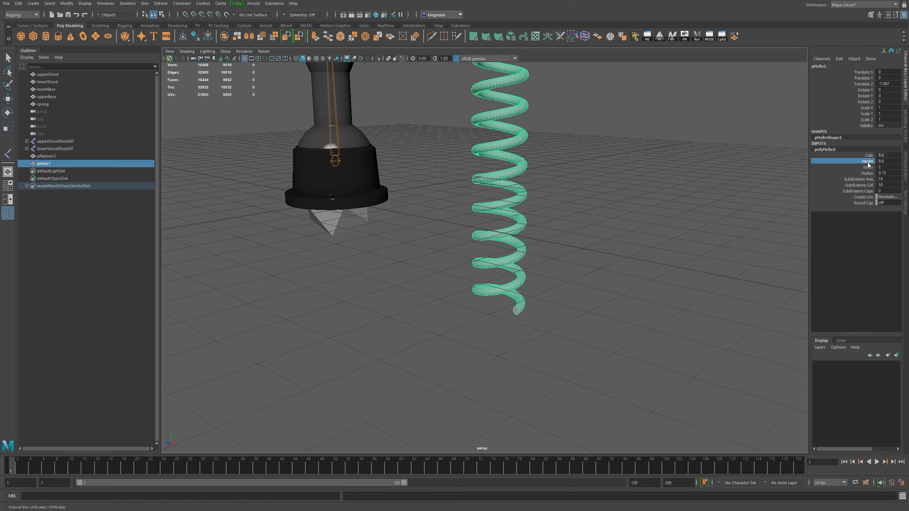
left_click_drag(516, 216, 590, 164, "alt")
middle_click_drag(592, 163, 571, 167)
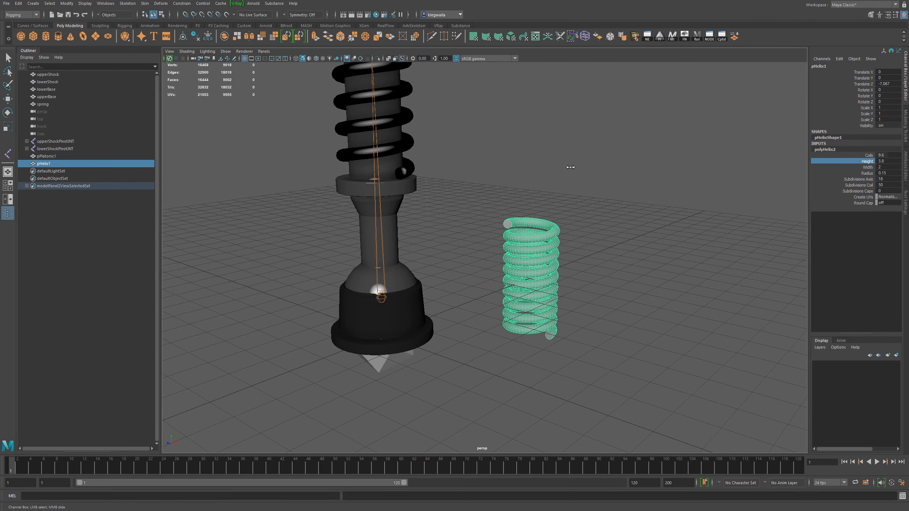
scroll(547, 177, "up", 6)
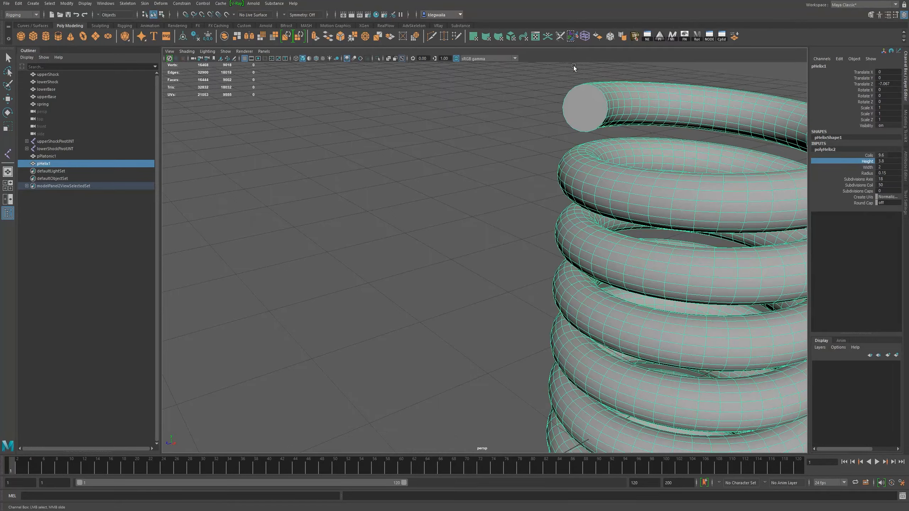
Set the test helix's height to about 4.2 and compare its coils with the spring on the shock absorber
middle_click_drag(660, 158, 665, 173)
right_click_drag(666, 174, 617, 187, "alt")
left_click_drag(673, 297, 679, 252, "alt")
right_click_drag(679, 252, 590, 197, "alt")
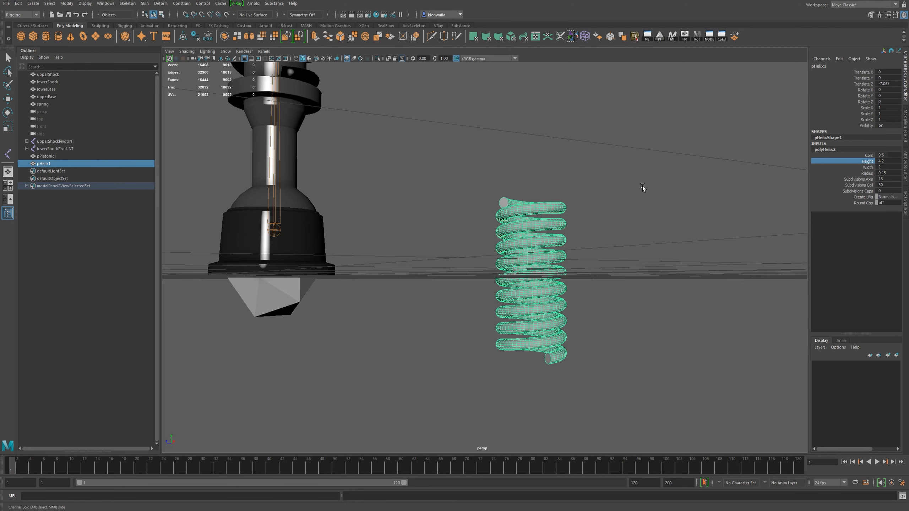
left_click_drag(441, 271, 450, 269, "alt")
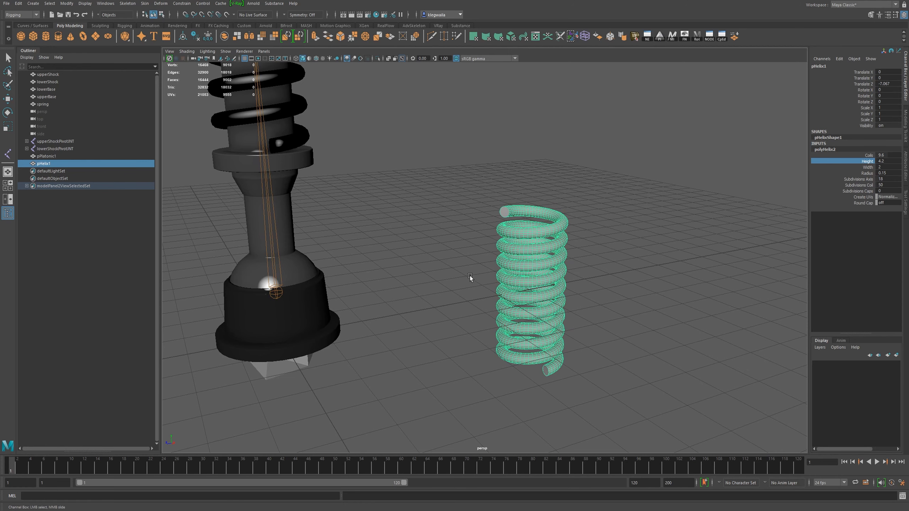
left_click_drag(471, 276, 569, 250, "alt")
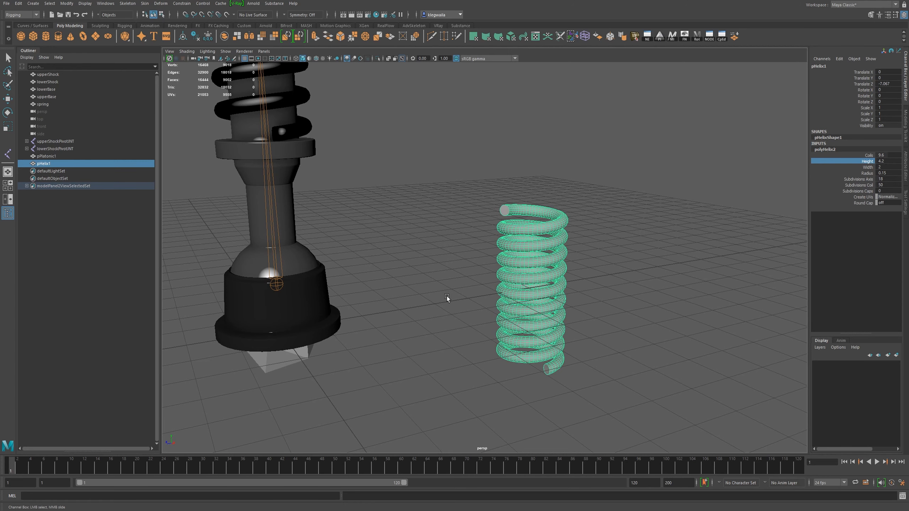
Delete the test helix beside the shock absorber
key("Delete")
left_click_drag(450, 191, 590, 274, "alt")
right_click_drag(590, 274, 501, 256, "alt")
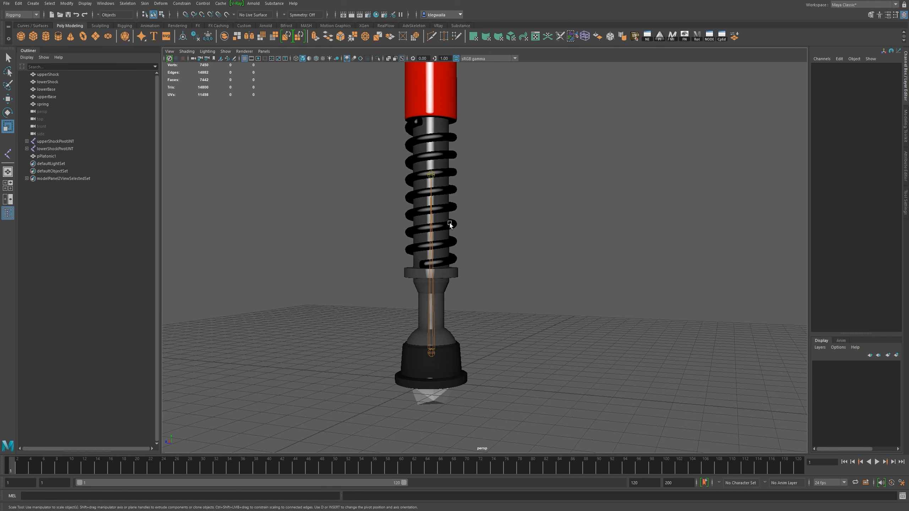
Isolate the shock absorber's spring mesh and delete its construction history
left_click(447, 238)
right_click_drag(468, 272, 518, 274, "alt")
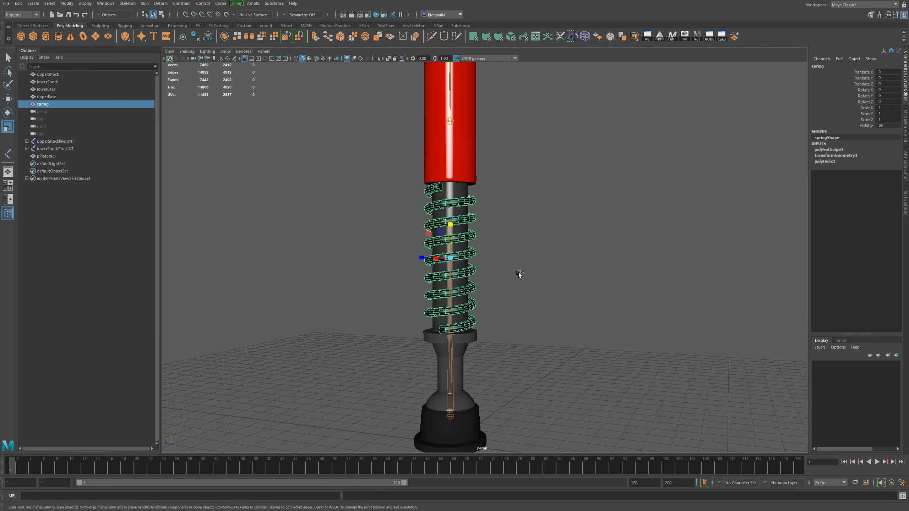
key("ctrl+1")
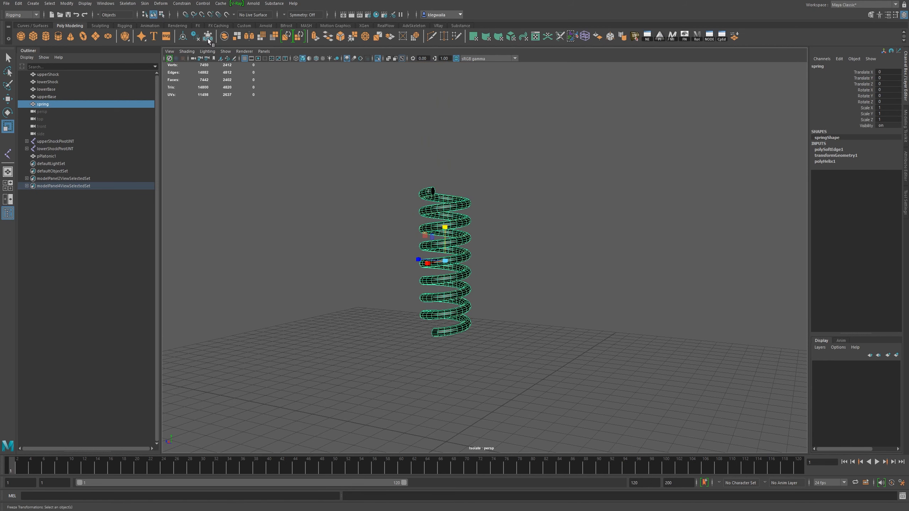
left_click(196, 36)
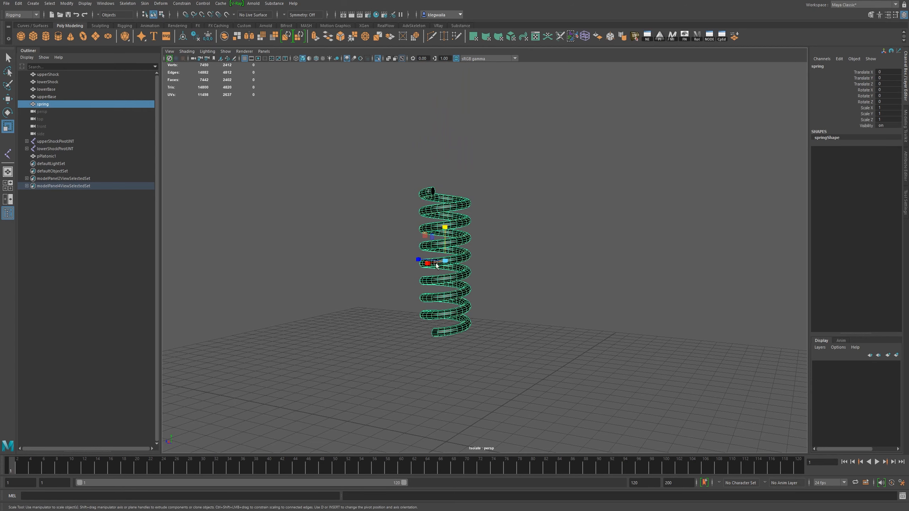
Examine the isolated spring's coils, topology and wire cross-section from several angles, closing in on its lower end
right_click_drag(466, 273, 460, 306, "alt")
middle_click_drag(460, 302, 467, 263, "alt")
right_click_drag(436, 254, 450, 337, "alt")
left_click_drag(461, 344, 464, 314, "alt")
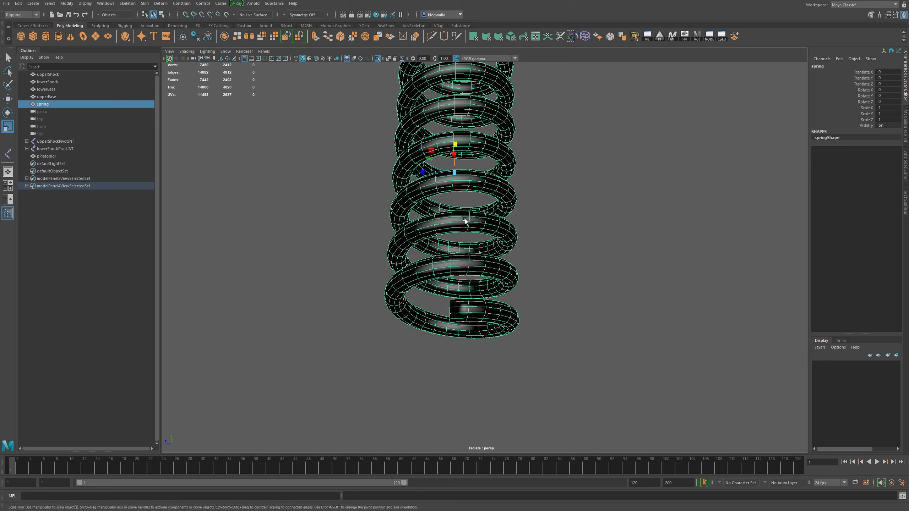
left_click_drag(451, 263, 435, 207, "alt")
scroll(459, 130, "down", 3)
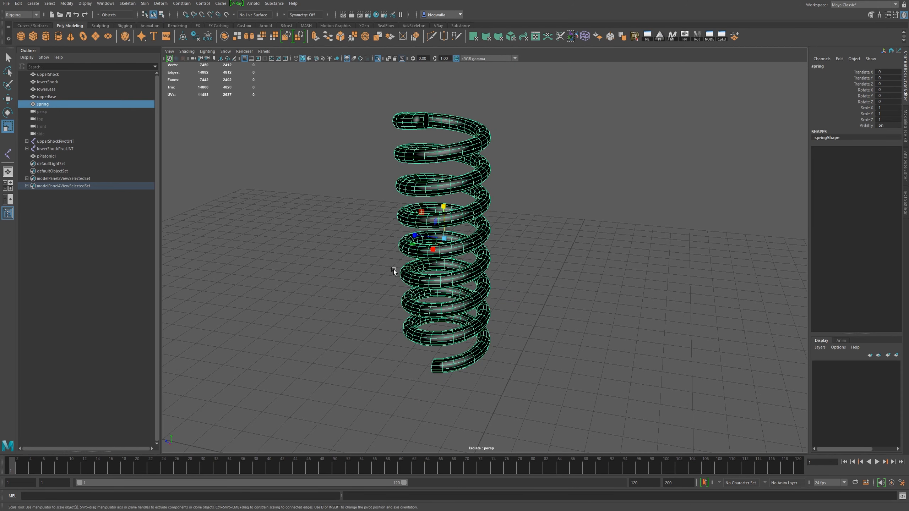
left_click_drag(393, 269, 436, 330, "alt")
right_click_drag(436, 330, 452, 333, "alt")
middle_click_drag(453, 333, 456, 305, "alt")
left_click_drag(456, 306, 449, 298, "alt")
right_click_drag(420, 287, 458, 316, "alt")
middle_click_drag(459, 316, 463, 311, "alt")
left_click_drag(463, 310, 453, 300, "alt")
middle_click_drag(443, 279, 452, 323, "alt")
right_click_drag(420, 303, 429, 312, "alt")
left_click_drag(429, 311, 546, 316, "alt")
right_click_drag(546, 317, 382, 170, "alt")
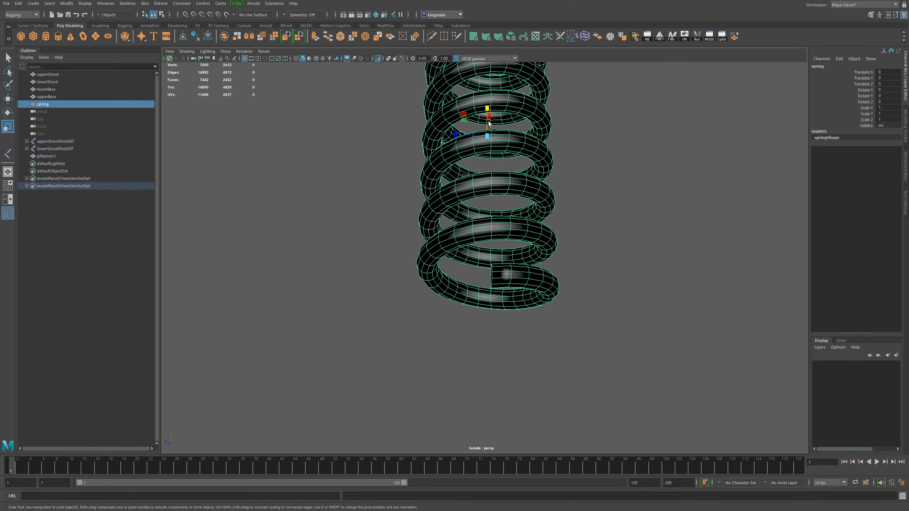
middle_click_drag(479, 138, 464, 246, "alt")
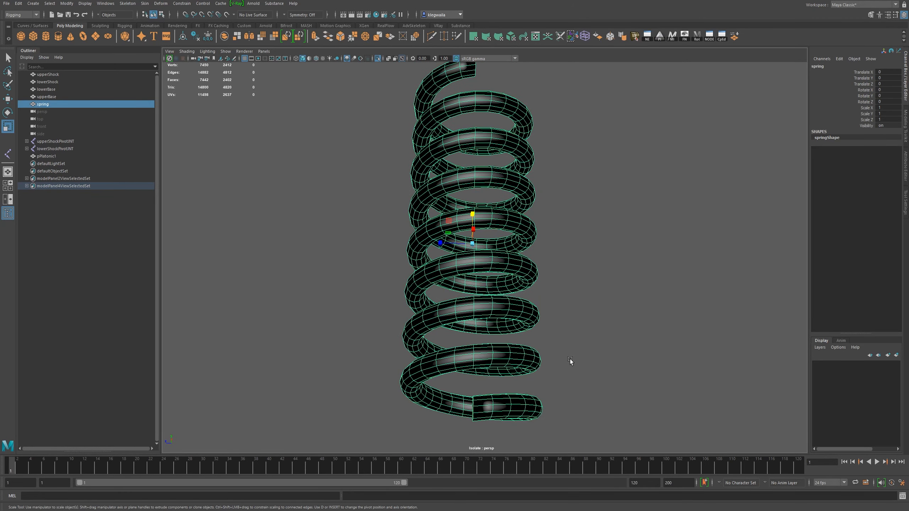
middle_click_drag(556, 344, 513, 217, "alt")
right_click_drag(513, 217, 514, 259, "alt")
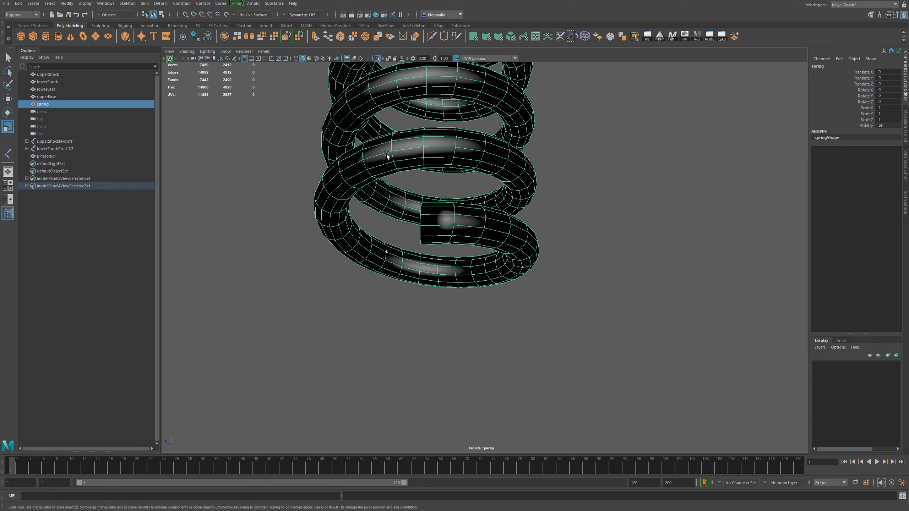
right_click_drag(592, 292, 509, 242, "alt")
middle_click_drag(508, 240, 527, 269, "alt")
right_click_drag(474, 282, 492, 308, "alt")
middle_click_drag(466, 252, 487, 280, "alt")
right_click_drag(448, 293, 485, 338, "alt")
left_click_drag(491, 337, 507, 335, "alt")
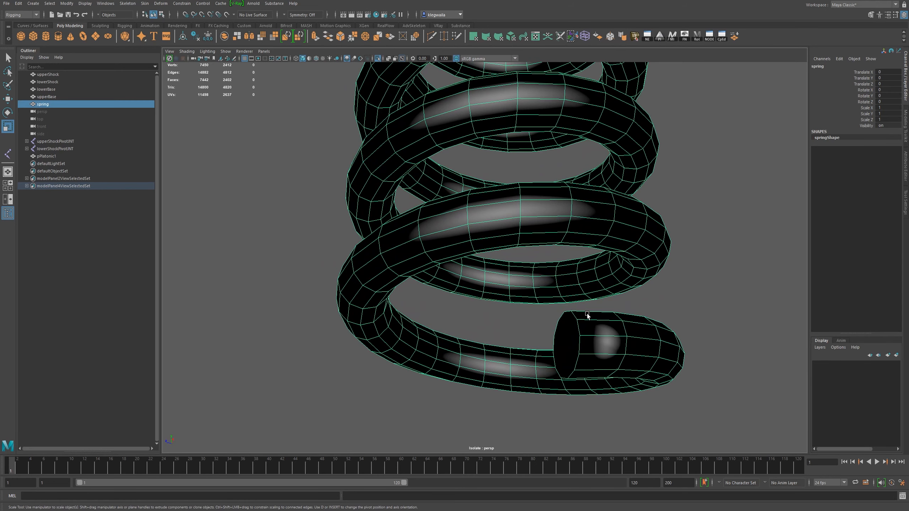
Select the edge loop running lengthwise along the spring's wire and convert it to a curve with Best guess form and 3 Cubic degree
middle_click_drag(588, 318, 517, 309, "alt")
key("F10")
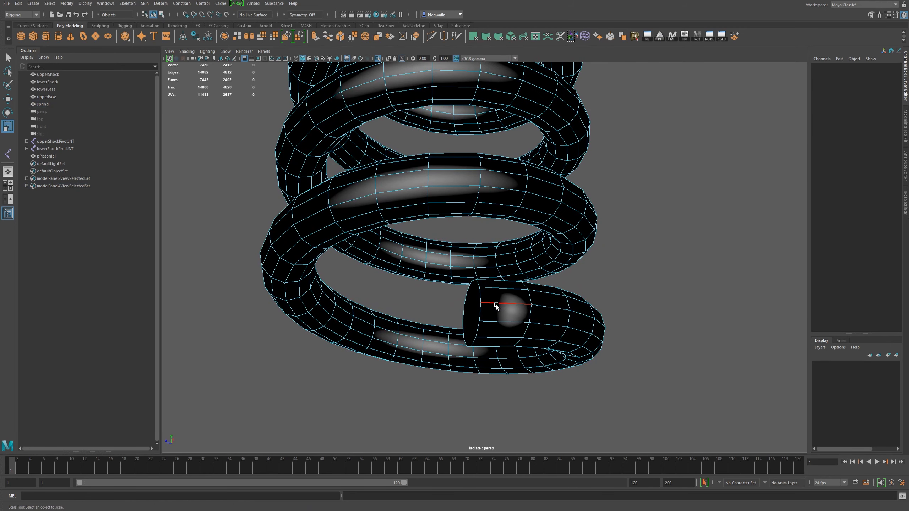
double_click(495, 304)
right_click_drag(601, 351, 534, 314, "alt")
left_click_drag(534, 283, 476, 317, "alt")
middle_click_drag(477, 317, 560, 281, "alt")
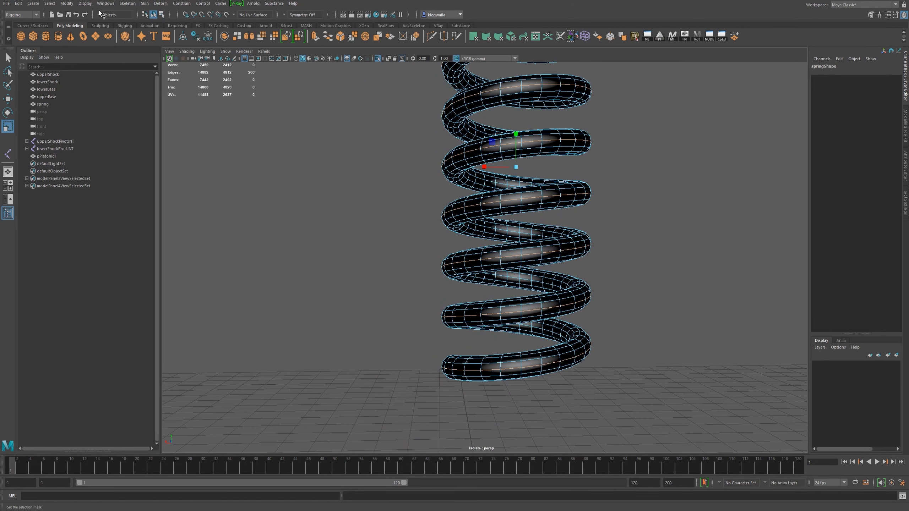
left_click(66, 3)
mouse_move(135, 184)
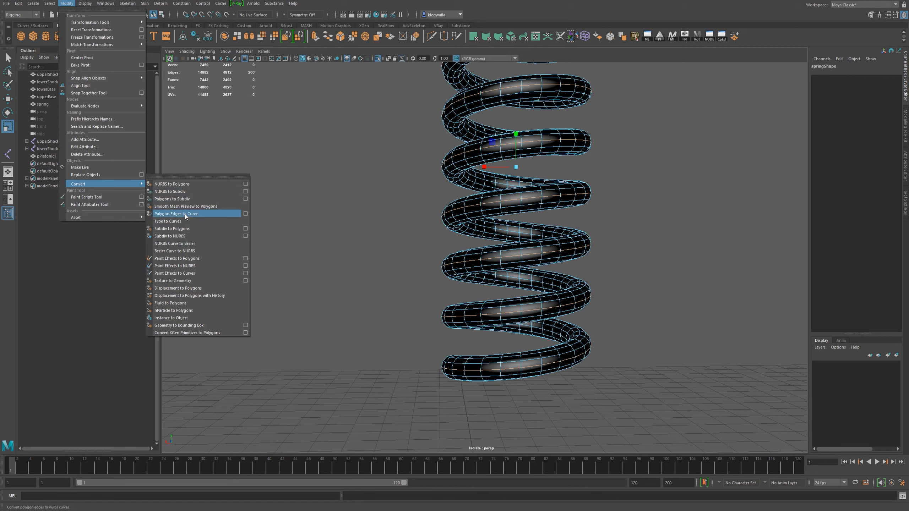
left_click(245, 214)
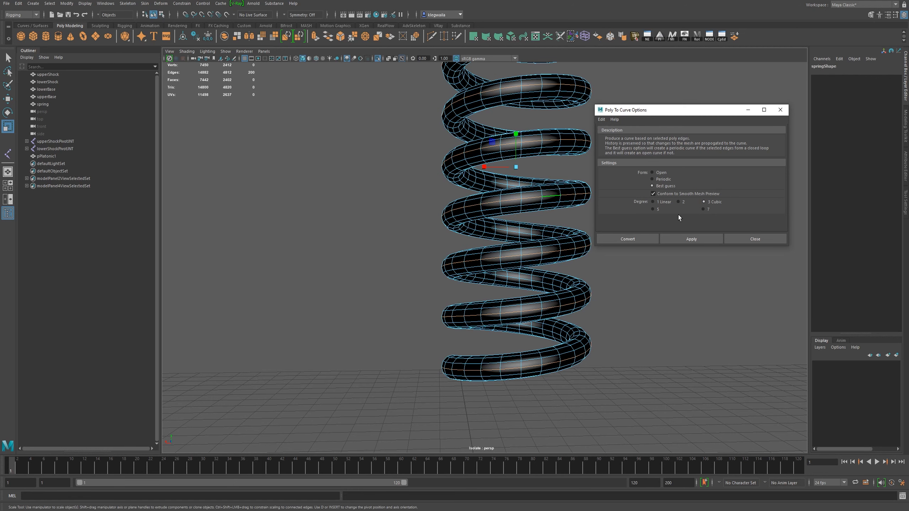
left_click(641, 238)
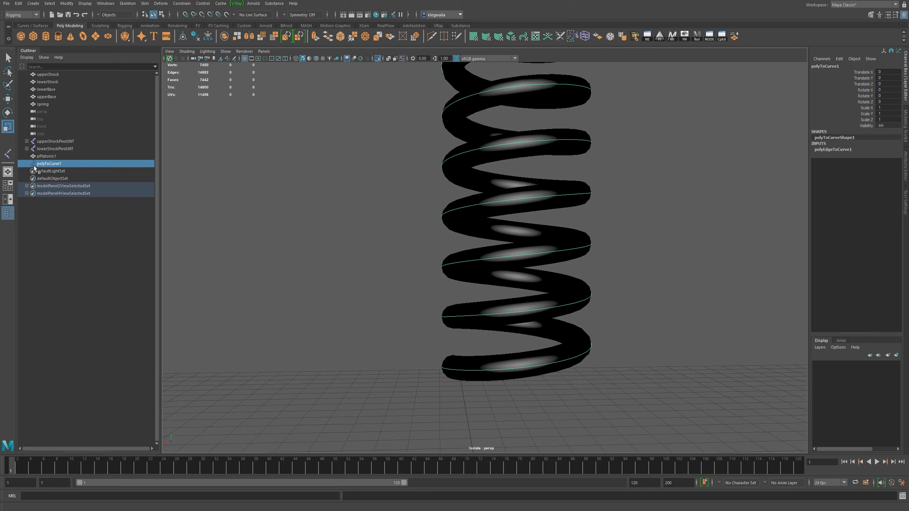
Move the extracted curve about -3.6 in Z away from the spring to inspect it, and undo the move
left_click_drag(518, 112, 558, 226, "alt")
scroll(637, 298, "down", 5)
key("w")
middle_click_drag(654, 309, 670, 238)
scroll(670, 238, "down", 5)
left_click_drag(422, 214, 541, 231, "alt")
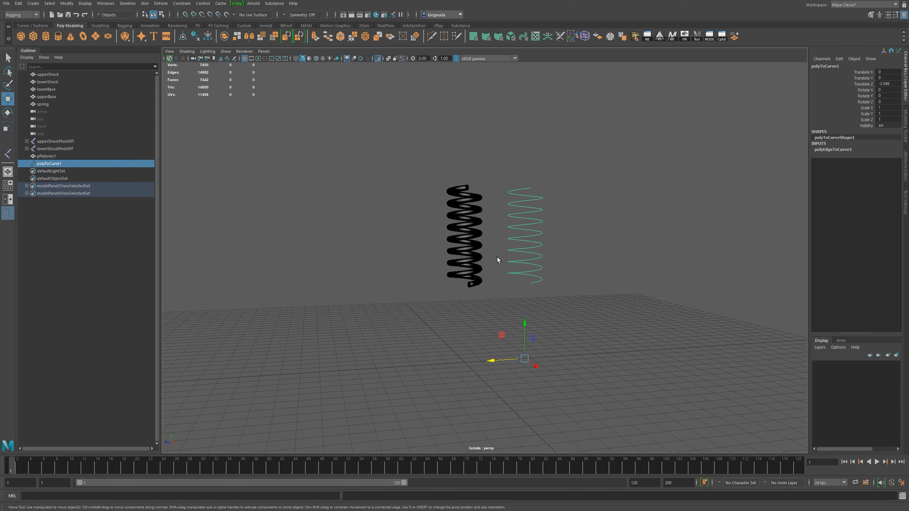
key("ctrl+z")
key("f")
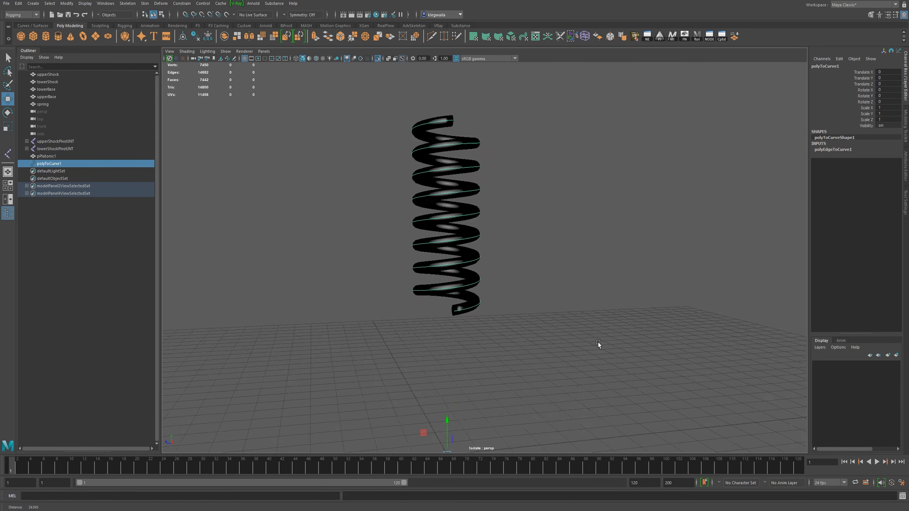
scroll(553, 310, "up", 4)
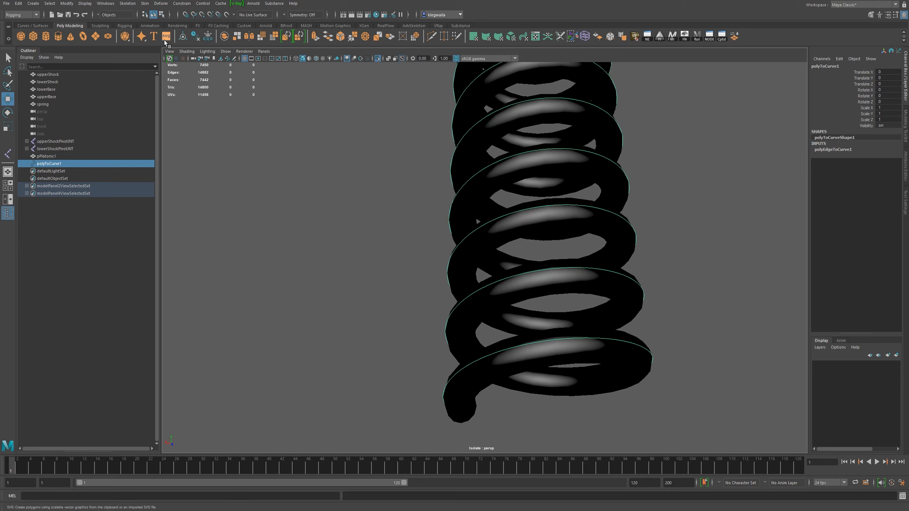
Delete the extracted curve's construction history and undo that deletion
left_click(66, 3)
mouse_move(41, 98)
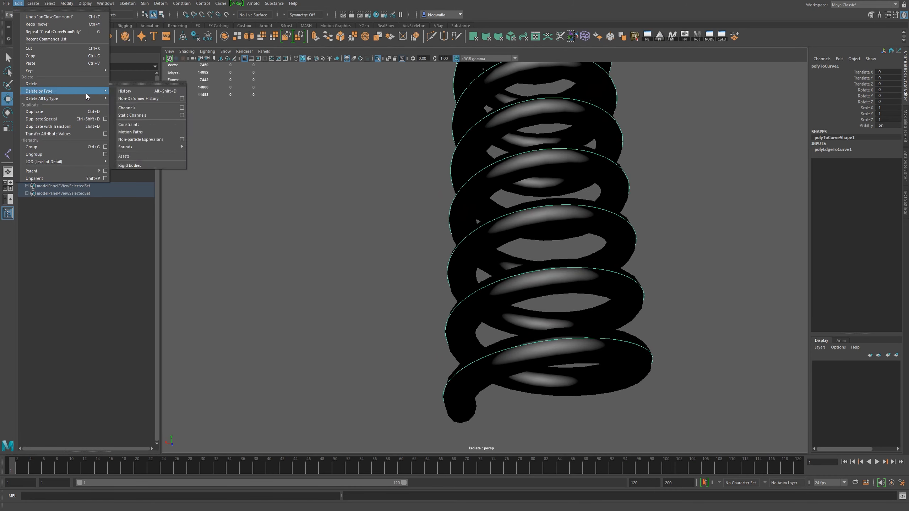
left_click(143, 94)
scroll(568, 250, "down", 3)
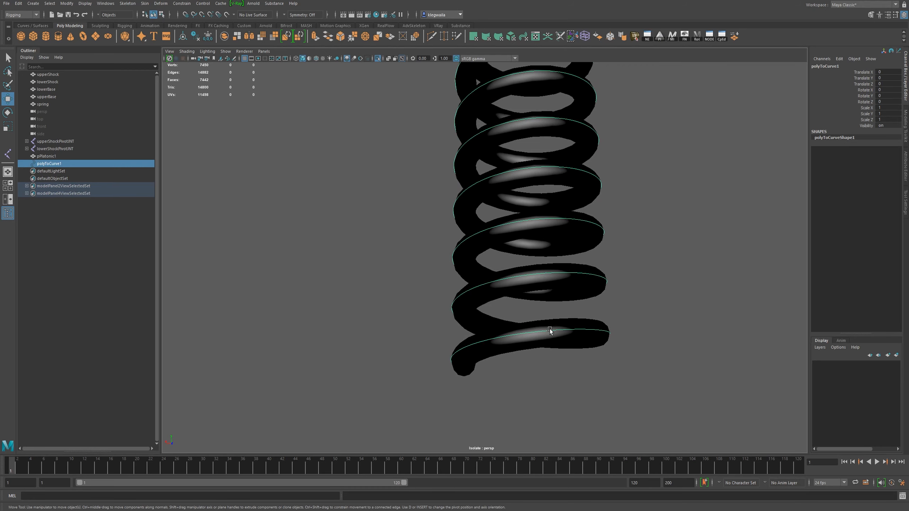
key("ctrl+z")
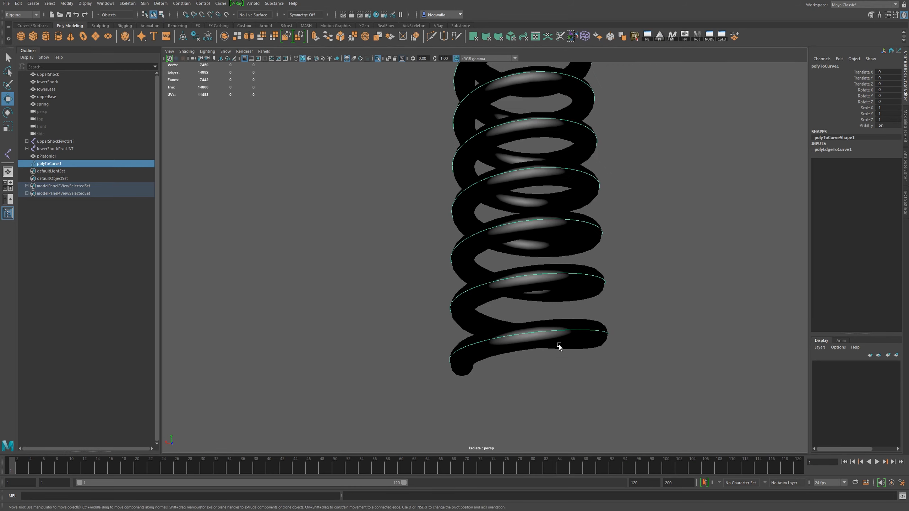
Move the vertices at the spring's lower end downward to test whether the curve follows the mesh, and undo the edit
right_click_drag(579, 344, 561, 340)
left_click_drag(450, 327, 556, 353, "alt")
left_click_drag(747, 388, 432, 325)
left_click_drag(540, 308, 538, 356)
left_click_drag(540, 359, 533, 408, "alt")
left_click(42, 164)
middle_click_drag(589, 392, 570, 298, "alt")
left_click_drag(570, 298, 496, 315, "alt")
left_click_drag(451, 234, 525, 242, "alt")
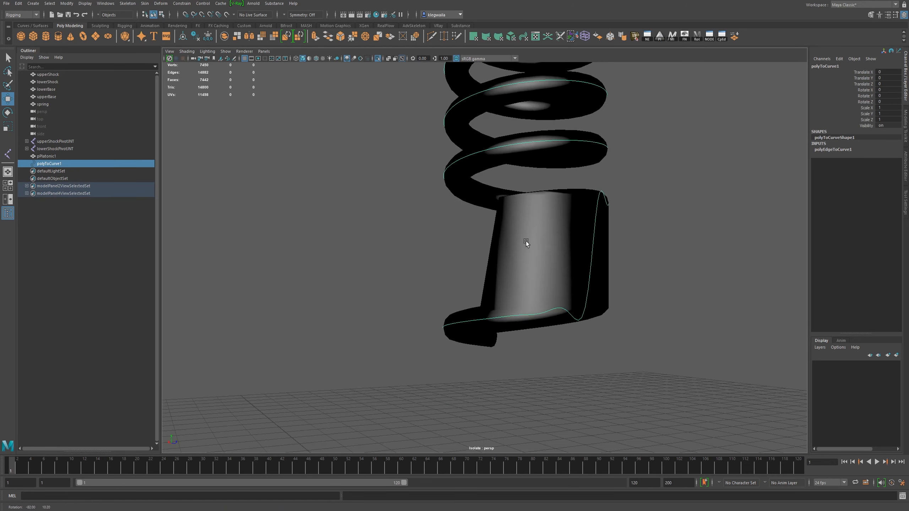
key("ctrl+z")
key("ctrl+z")
Delete the construction history of the curve extracted from the spring's edges
left_click_drag(510, 251, 483, 275, "alt")
left_click(55, 164)
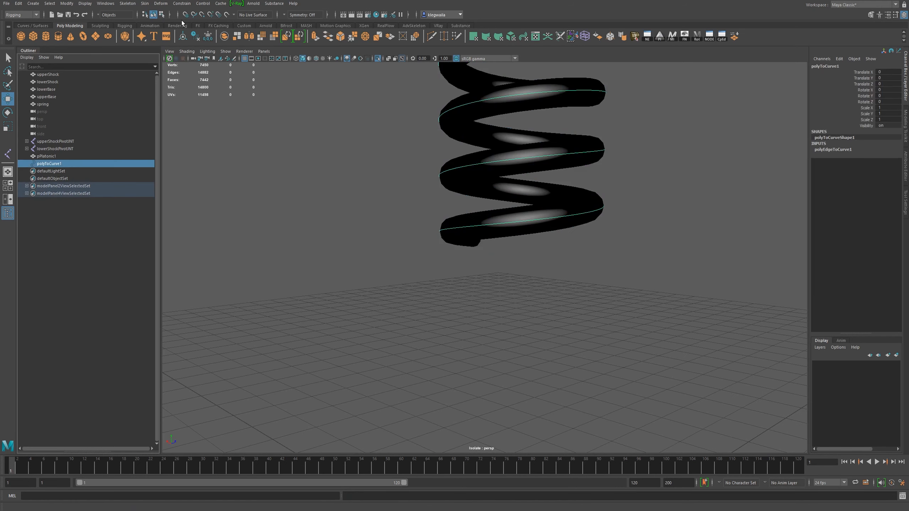
left_click_drag(526, 181, 561, 230, "alt")
Test the curve's independence with a vertex edit on the spring's lower coils, undo it, and reselect the curve
left_click(562, 231)
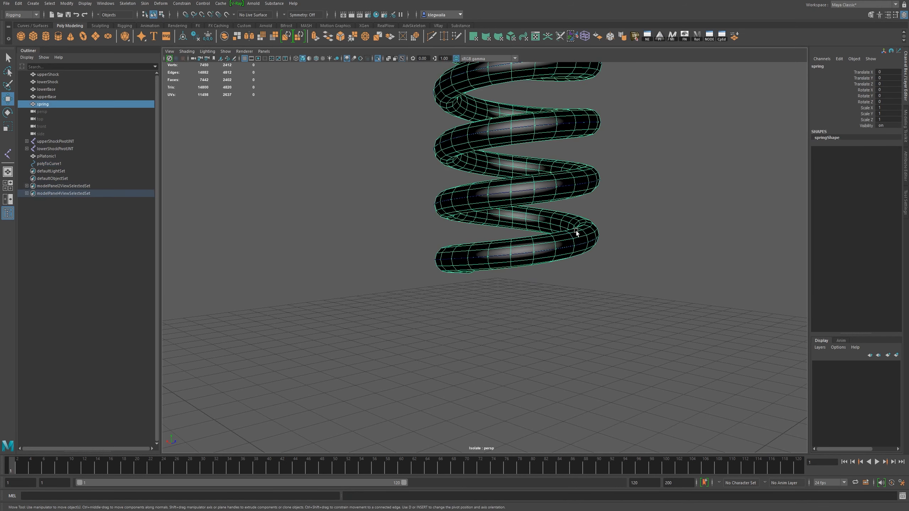
key("F9")
left_click_drag(511, 221, 580, 241)
key("ctrl+z")
left_click(48, 163)
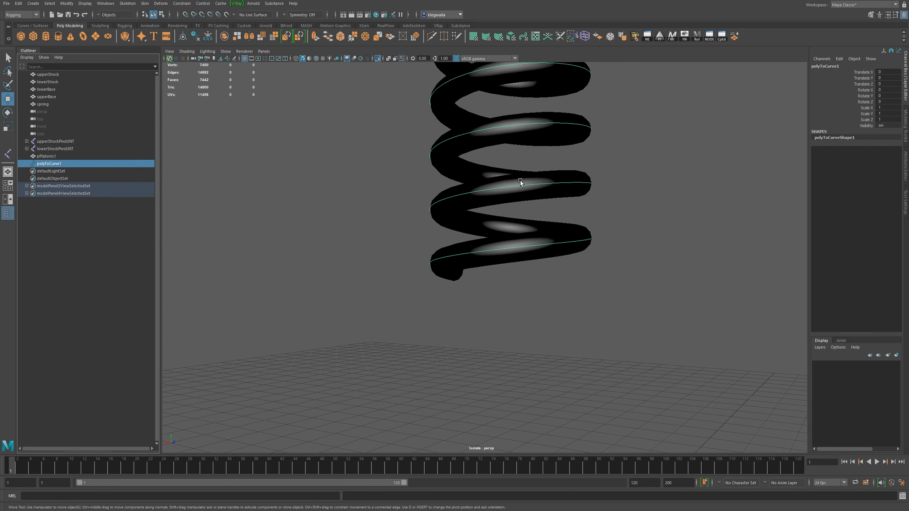
Rename the extracted curve springCRV
left_click_drag(519, 180, 513, 196, "alt")
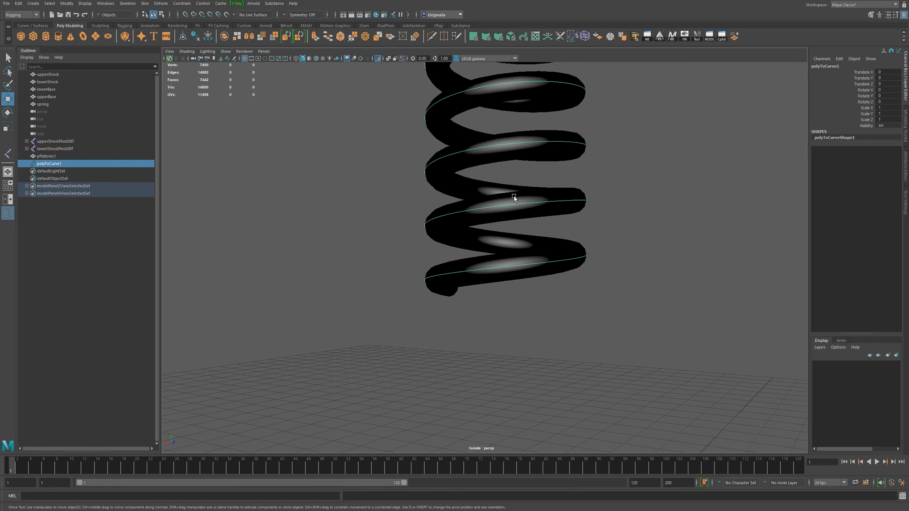
left_click(825, 67)
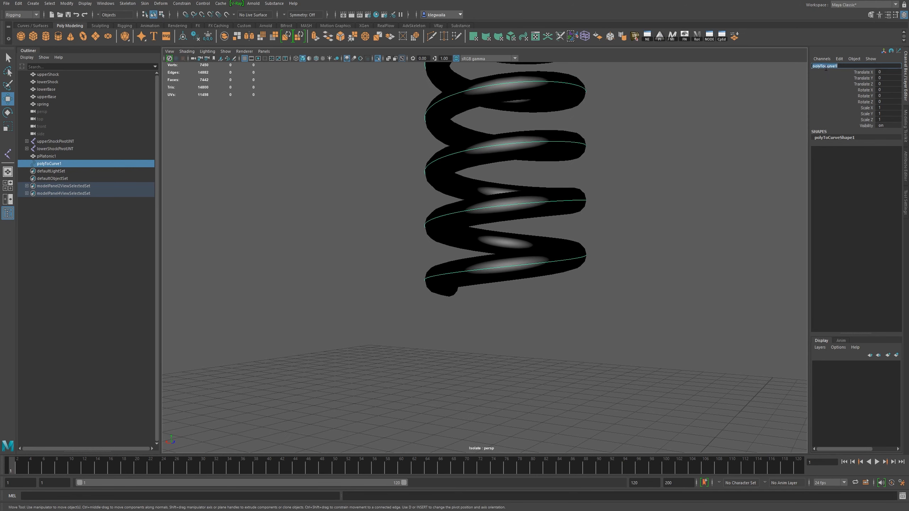
type("spl")
type("ingCRV")
key("Return")
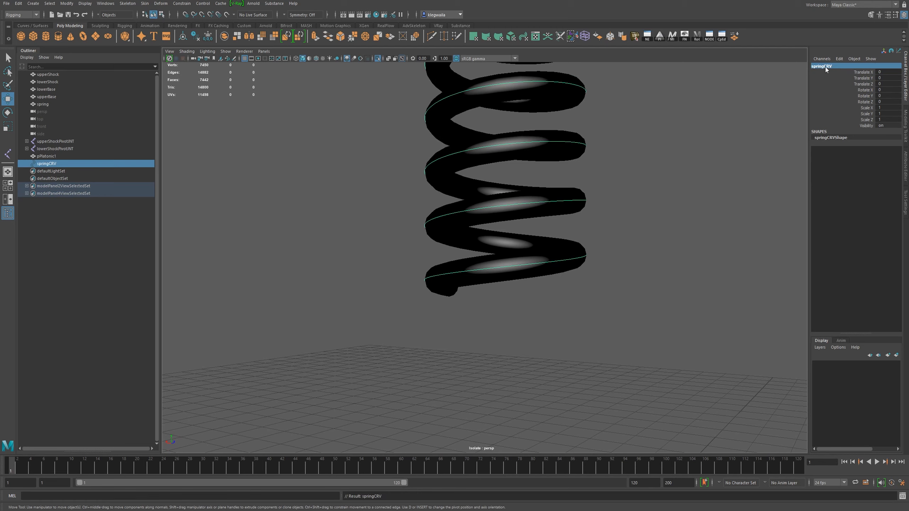
Examine how springCRV runs along the spring's wire from the lower coils up to the top end
left_click_drag(484, 239, 464, 278, "alt")
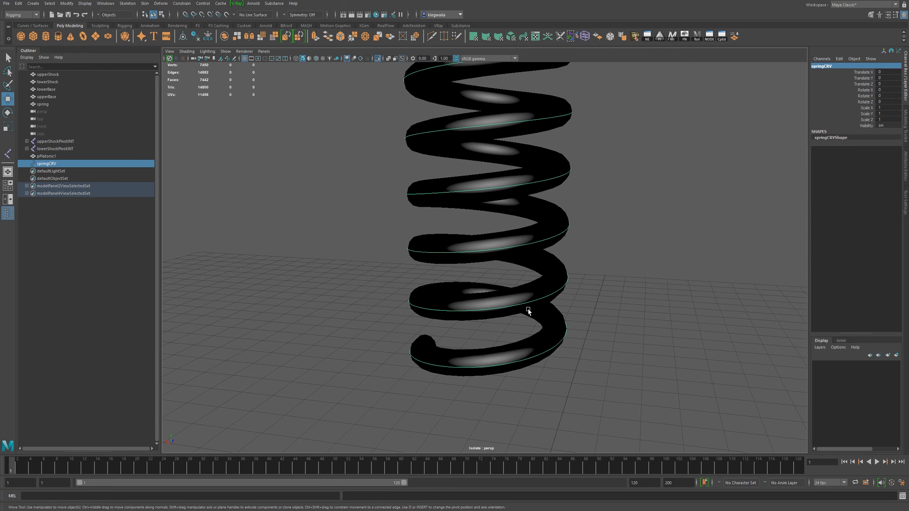
right_click_drag(618, 297, 365, 225, "alt")
left_click_drag(386, 218, 431, 224, "alt")
middle_click_drag(372, 204, 370, 256, "alt")
right_click_drag(371, 255, 437, 247, "alt")
left_click_drag(436, 240, 478, 252, "alt")
middle_click_drag(470, 267, 506, 386, "alt")
right_click_drag(408, 322, 456, 315, "alt")
left_click_drag(456, 315, 442, 286, "alt")
right_click_drag(365, 218, 399, 205, "alt")
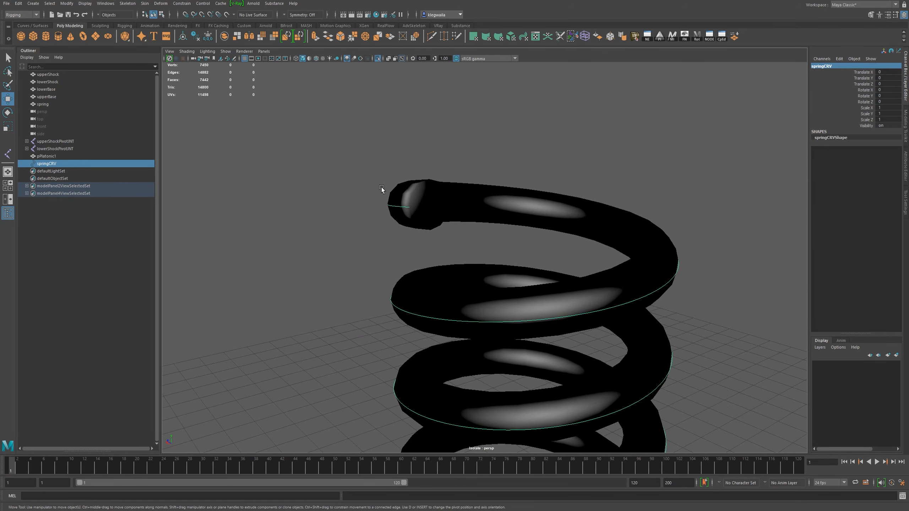
Display the spring with the default material and examine where springCRV runs along its upper coils
left_click(309, 57)
mouse_move(478, 256)
left_mouse_down("alt")
mouse_move(489, 253)
mouse_move(481, 257)
left_mouse_up("alt")
right_click_drag(481, 258, 441, 236, "alt")
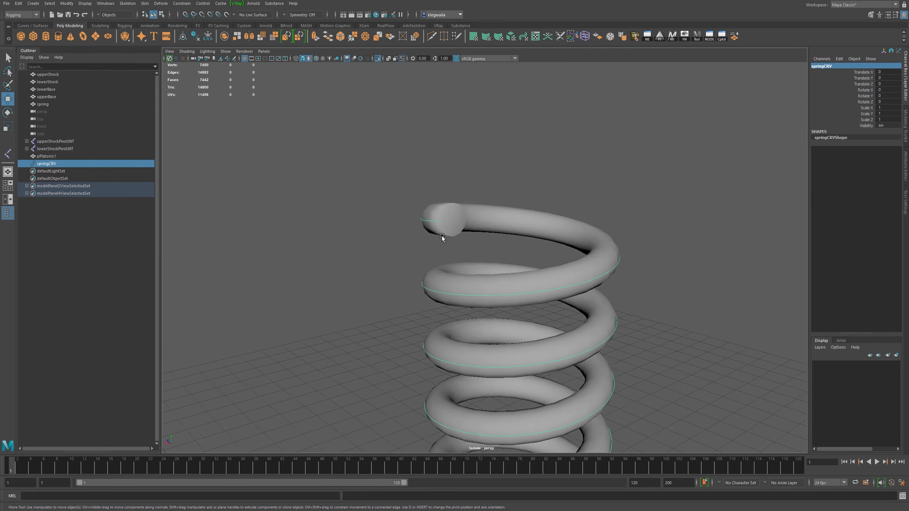
middle_click_drag(477, 283, 461, 231, "alt")
left_click_drag(584, 208, 598, 213, "alt")
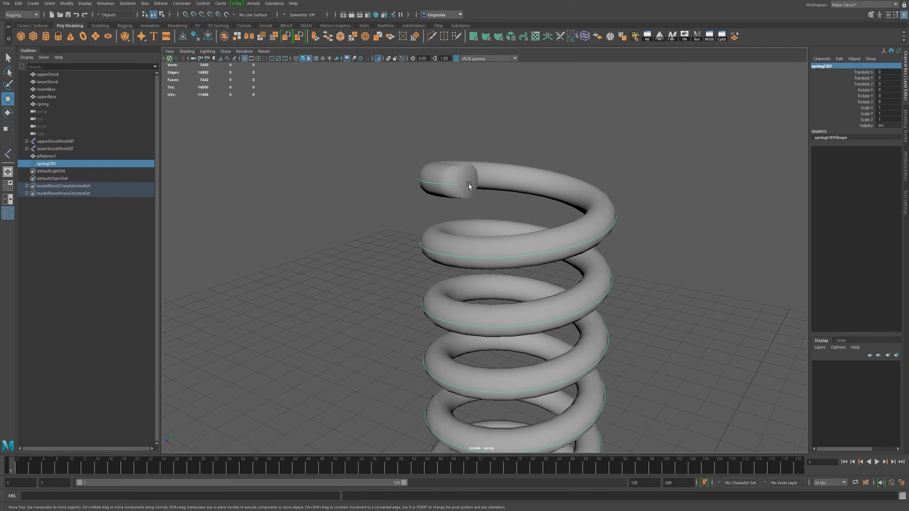
Center springCRV's pivot on the spring
right_click_drag(617, 256, 426, 168, "alt")
middle_click_drag(537, 362, 513, 252, "alt")
right_click_drag(513, 253, 430, 245, "alt")
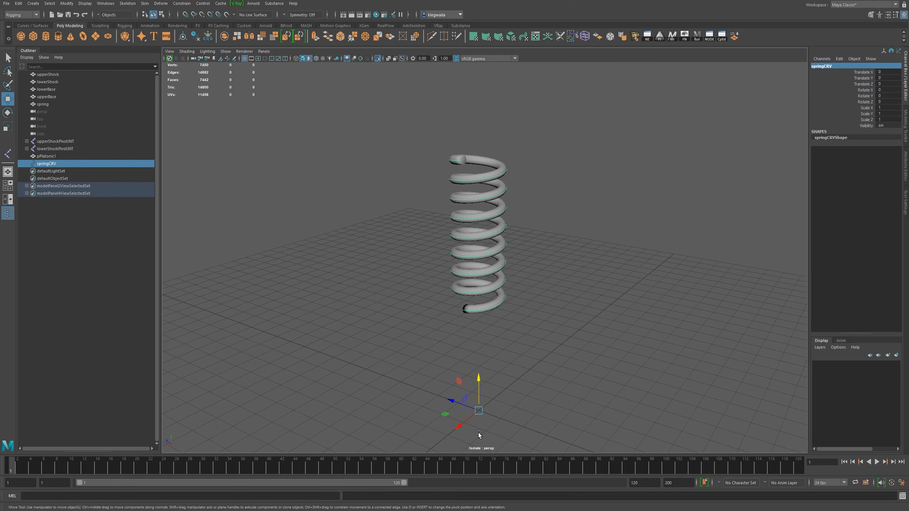
left_click(183, 37)
left_click(66, 3)
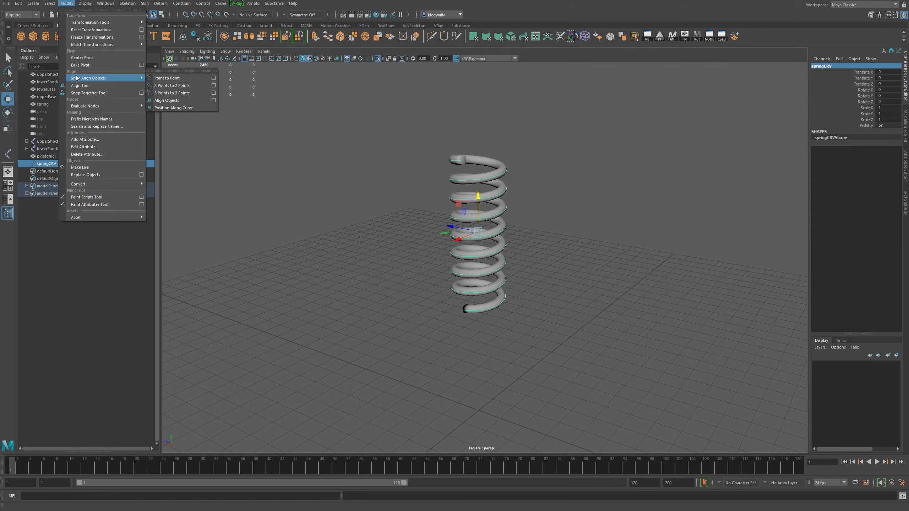
left_click(82, 57)
scroll(543, 306, "up", 8)
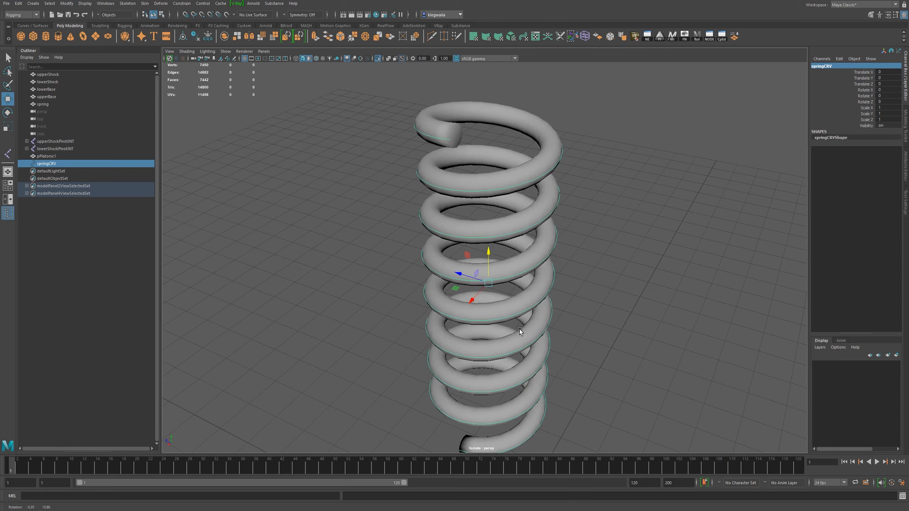
left_click_drag(518, 301, 506, 271, "alt")
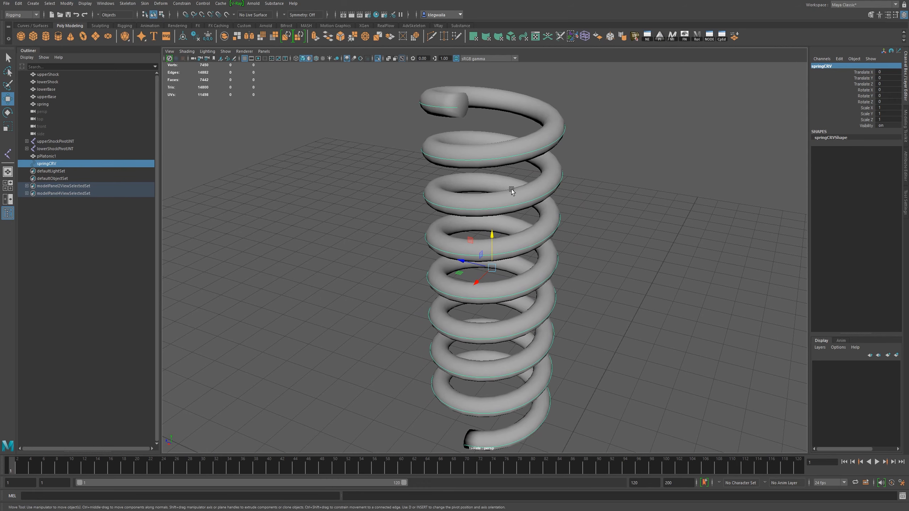
Try scaling springCRV uniformly inward from its centered pivot, and undo the scaling
left_click_drag(534, 282, 511, 314, "alt")
right_click_drag(511, 314, 525, 345, "alt")
key("r")
left_click_drag(502, 300, 521, 298, "alt")
right_click_drag(521, 298, 479, 279, "alt")
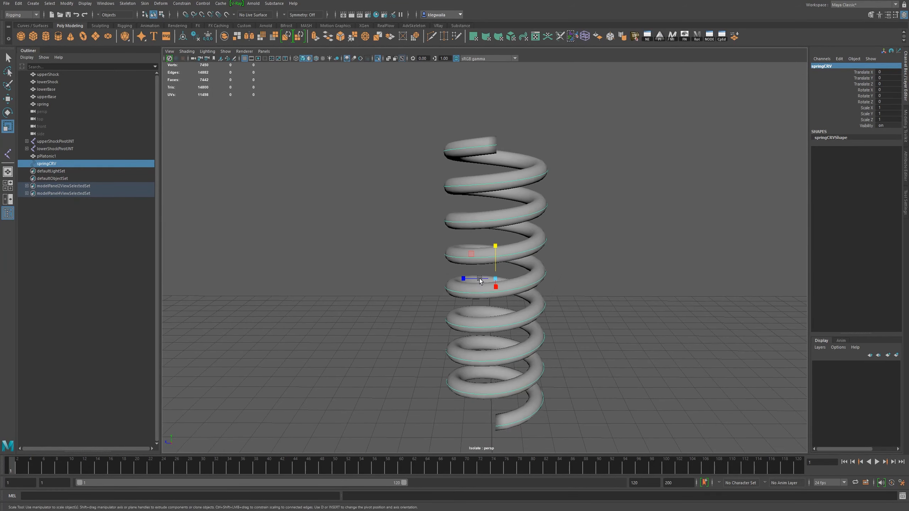
left_click_drag(495, 278, 464, 278)
left_click_drag(518, 317, 477, 291, "alt")
key("ctrl+z")
Try scaling springCRV in the X and Z directions only, and undo the scaling
left_click_drag(447, 233, 484, 270, "alt")
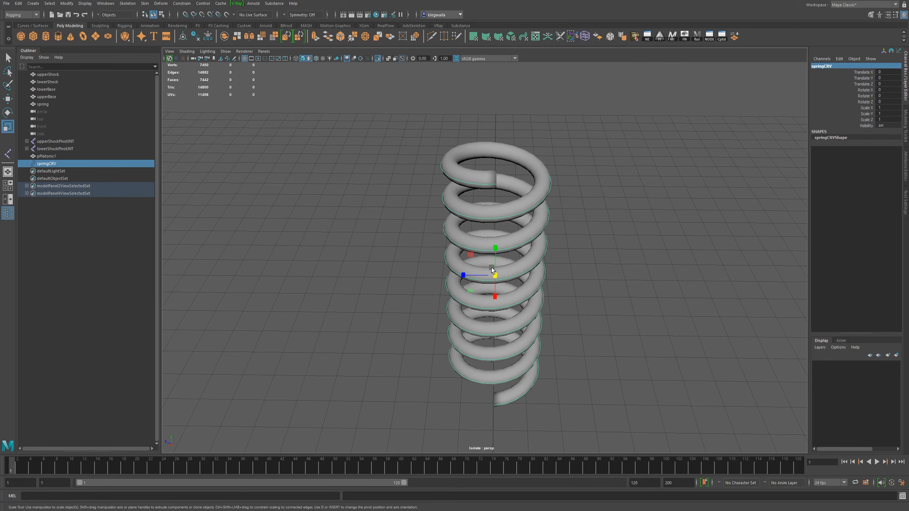
left_click_drag(473, 264, 483, 298, "alt")
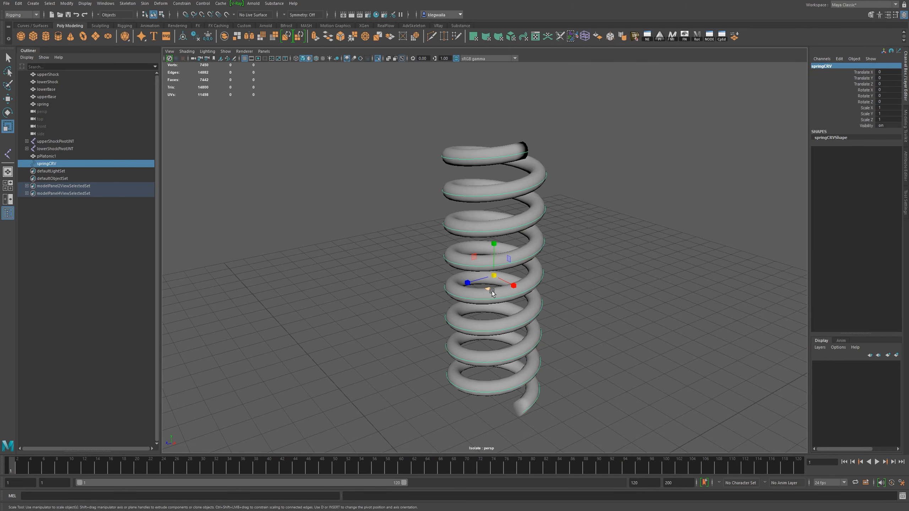
left_click_drag(487, 287, 495, 289, "alt")
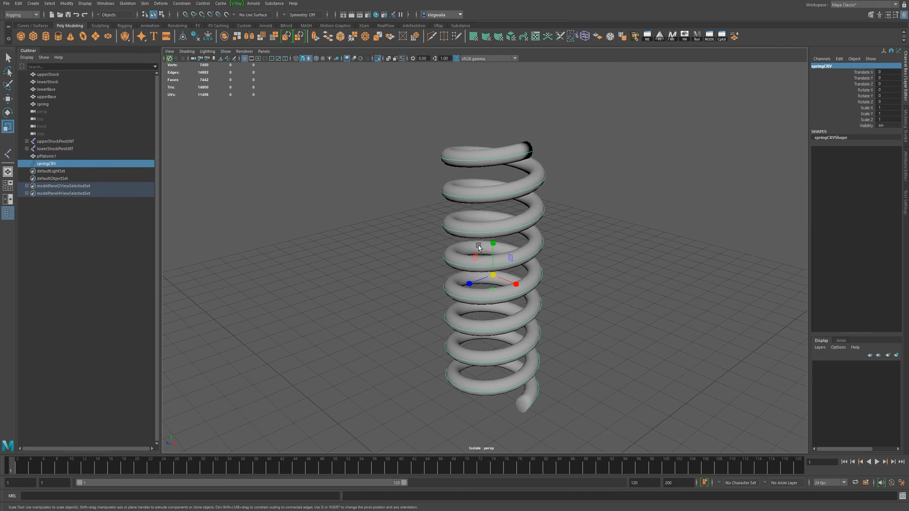
right_click_drag(462, 324, 535, 428, "alt")
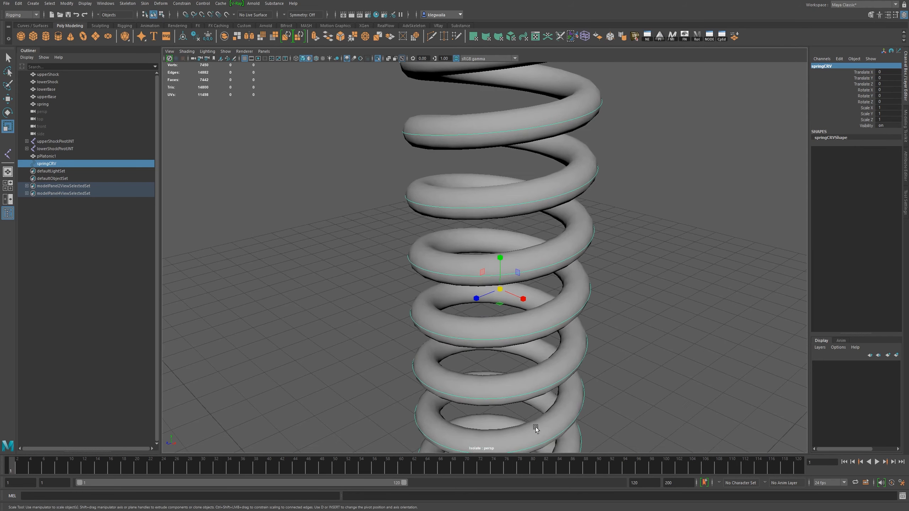
left_click_drag(500, 310, 497, 318, "alt")
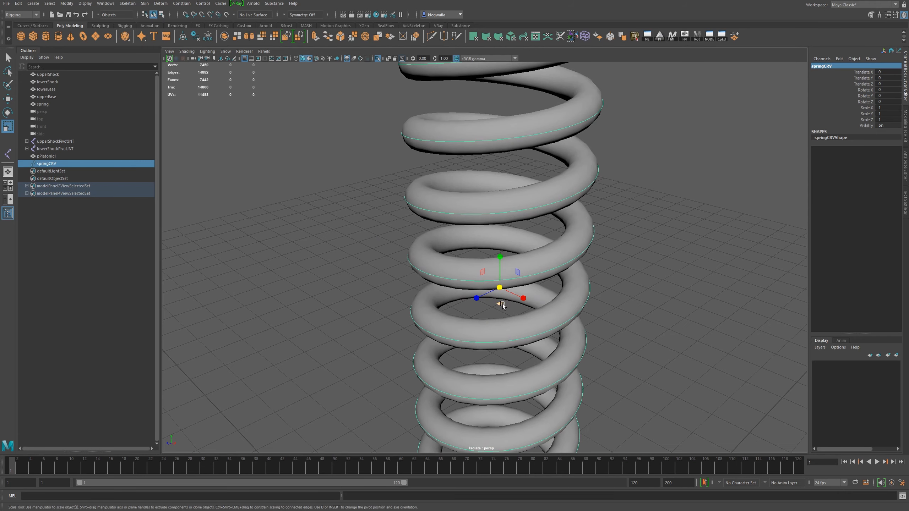
left_click_drag(501, 304, 498, 339)
key("ctrl+z")
In wireframe display, scale springCRV to about 0.866 in X and Z so it runs through the middle of the spring's wire
key("4")
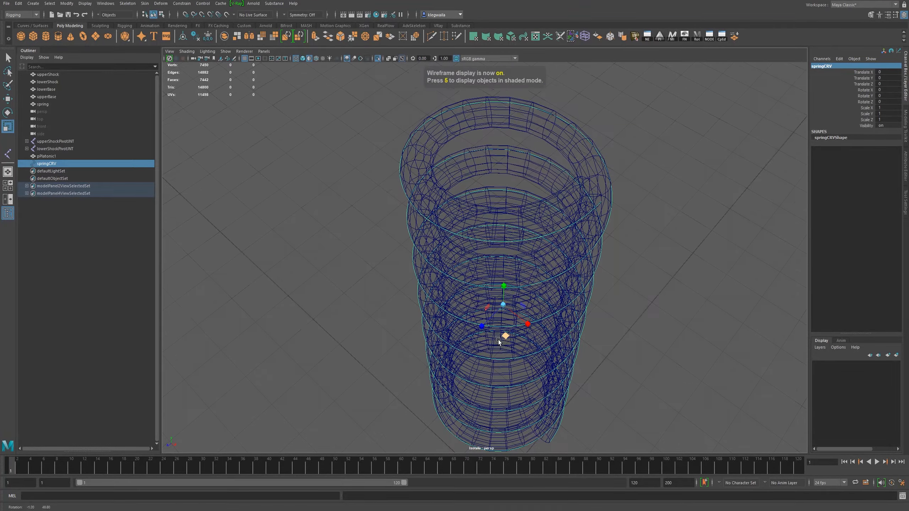
middle_click_drag(655, 371, 645, 367)
left_click_drag(577, 349, 551, 308, "alt")
middle_click_drag(552, 308, 566, 285, "alt")
left_click_drag(566, 285, 562, 317, "alt")
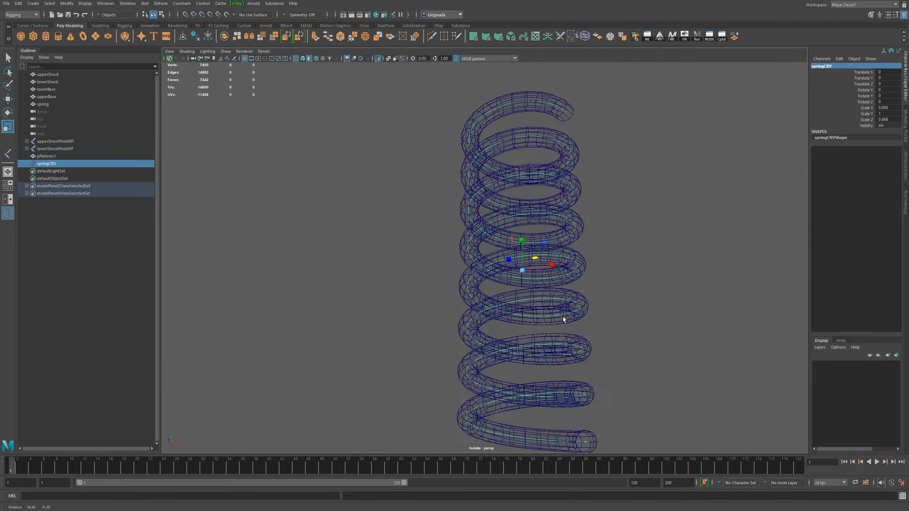
middle_click_drag(562, 317, 598, 182, "alt")
right_click_drag(598, 181, 634, 314, "alt")
left_click_drag(634, 314, 580, 305, "alt")
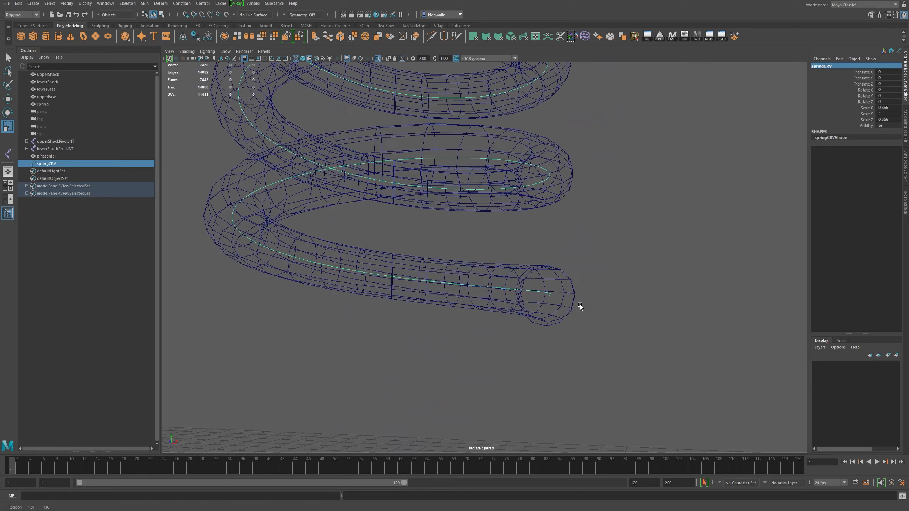
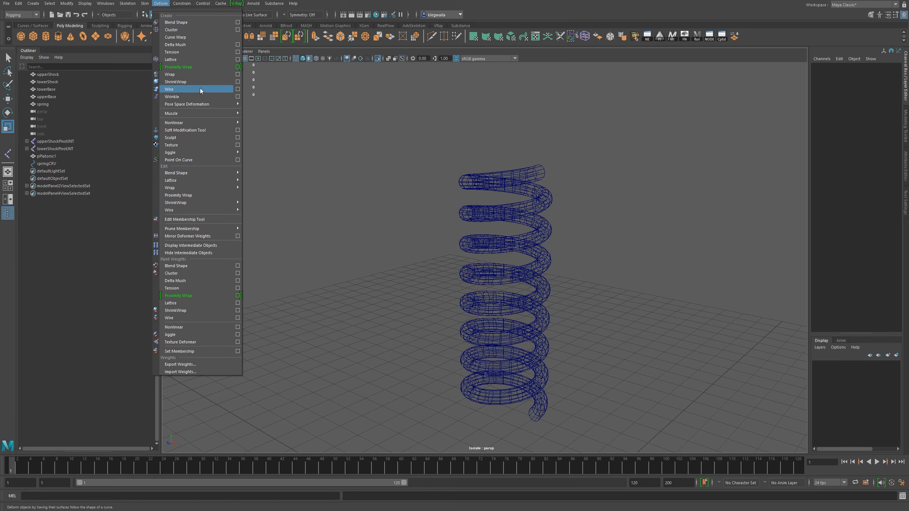
Create a Wire deformer with the spring as the deformed shape and springCRV as the wire curve
left_click(202, 90)
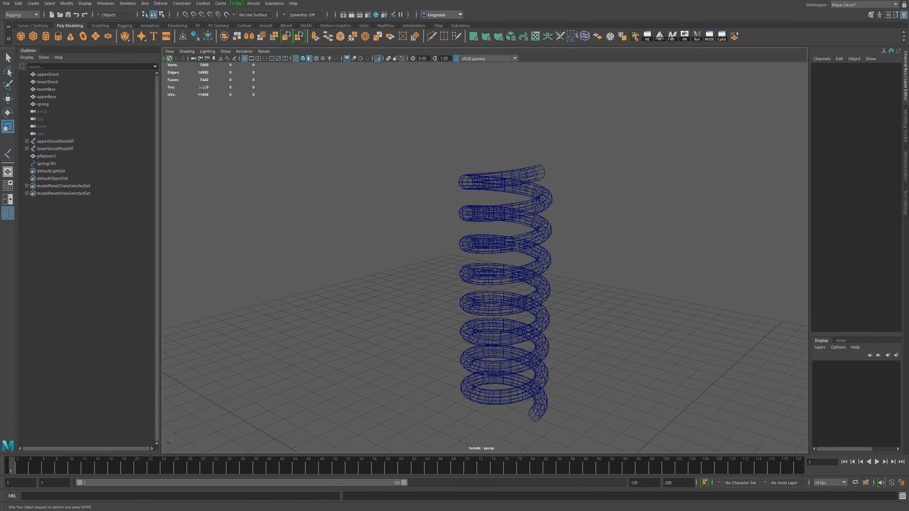
middle_click_drag(446, 320, 400, 237, "alt")
right_click_drag(340, 225, 241, 400, "alt")
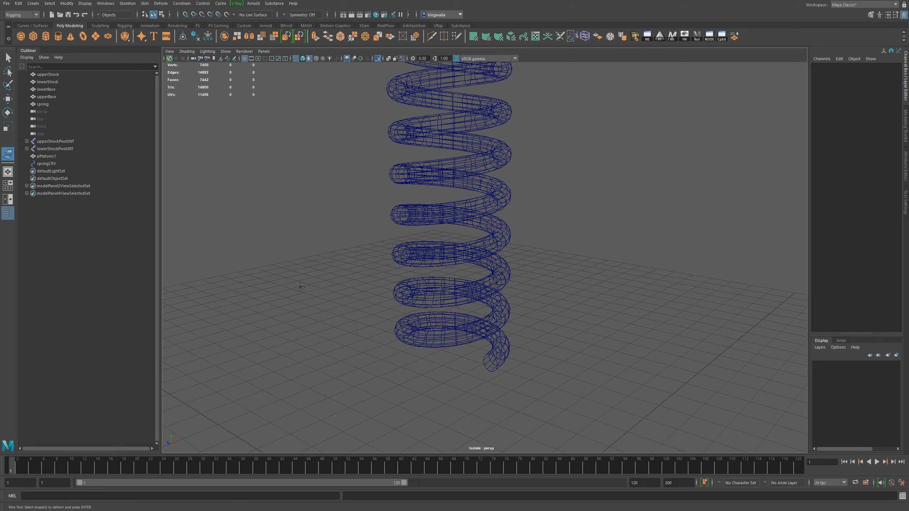
left_click(397, 297)
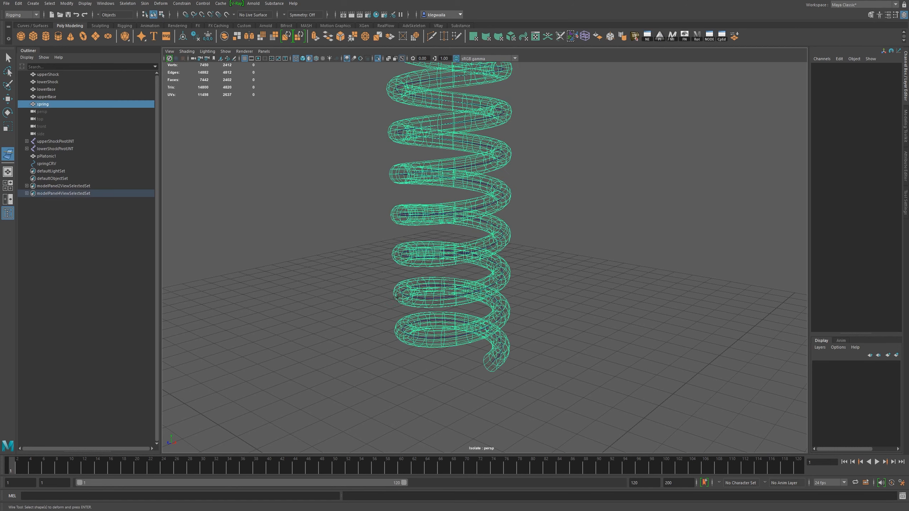
key("Return")
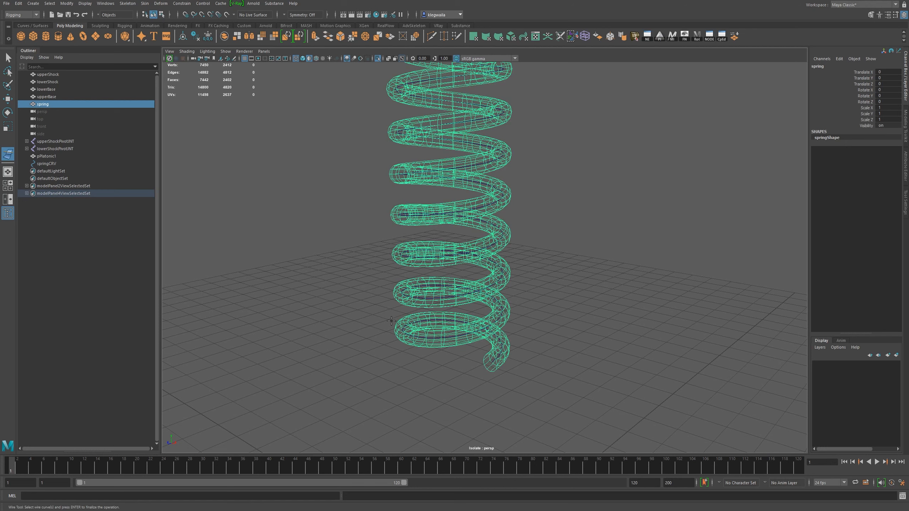
left_click(436, 296)
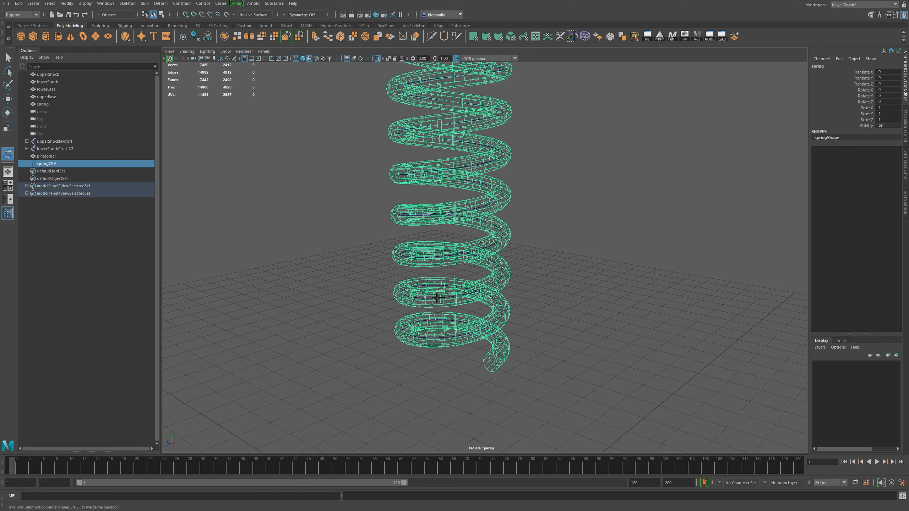
key("Return")
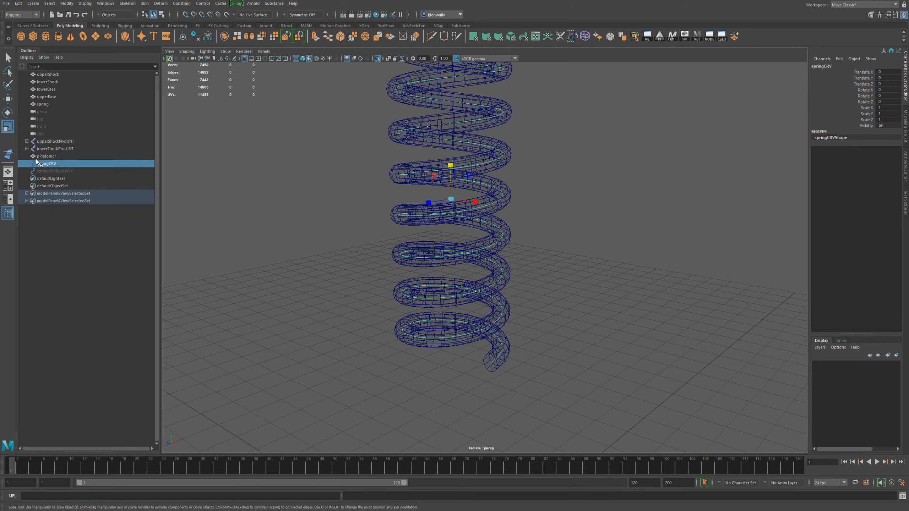
Test the wire deformer in shaded display by scaling springCRV to about 0.433 in Y to compress the spring
left_click(511, 274)
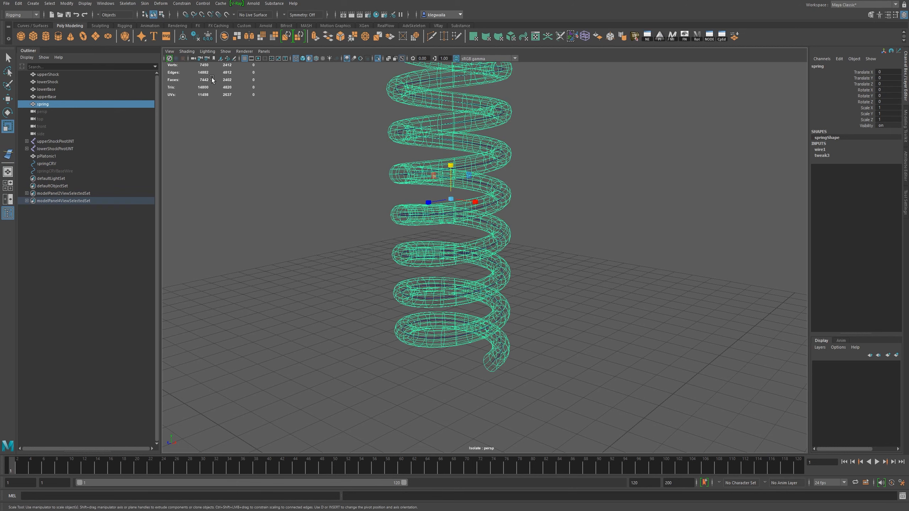
left_click(47, 163)
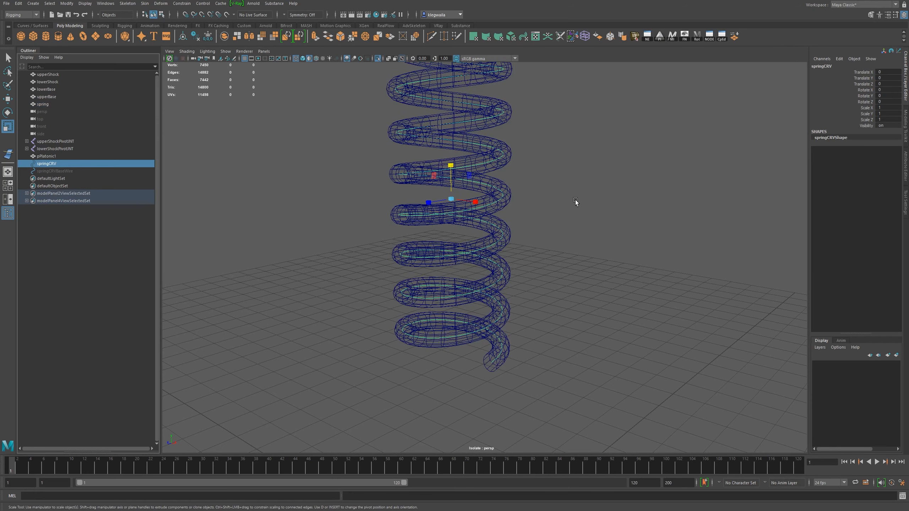
right_click_drag(623, 215, 576, 216, "alt")
middle_click_drag(575, 216, 596, 271, "alt")
mouse_move(483, 241)
left_mouse_down()
mouse_move(484, 251)
mouse_move(490, 230)
mouse_move(491, 257)
mouse_move(490, 233)
left_mouse_up()
key("5")
right_click_drag(490, 234, 505, 259, "alt")
mouse_move(505, 259)
left_mouse_down("alt")
mouse_move(415, 252)
mouse_move(459, 226)
mouse_move(458, 262)
left_mouse_up("alt")
left_click_drag(425, 227, 412, 227, "alt")
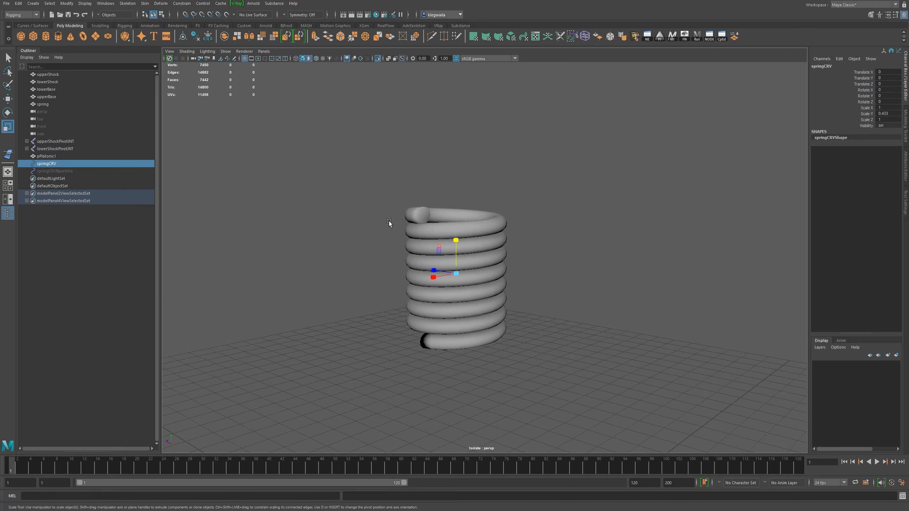
right_click_drag(411, 227, 423, 247, "alt")
Show wireframe over the shaded spring and stretch it by scaling springCRV to about 0.808 in Y
left_click(316, 58)
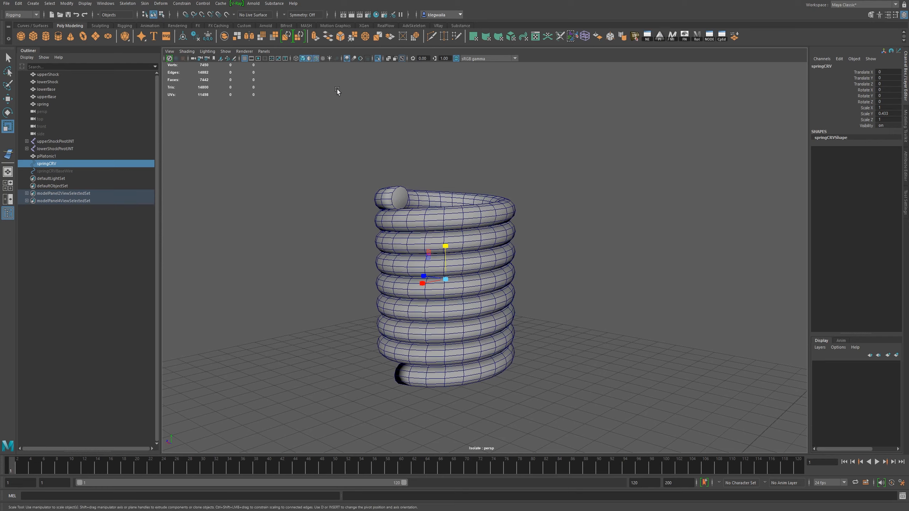
mouse_move(445, 245)
left_mouse_down()
mouse_move(444, 205)
mouse_move(444, 262)
mouse_move(444, 229)
mouse_move(455, 254)
mouse_move(464, 217)
mouse_move(465, 255)
left_mouse_up()
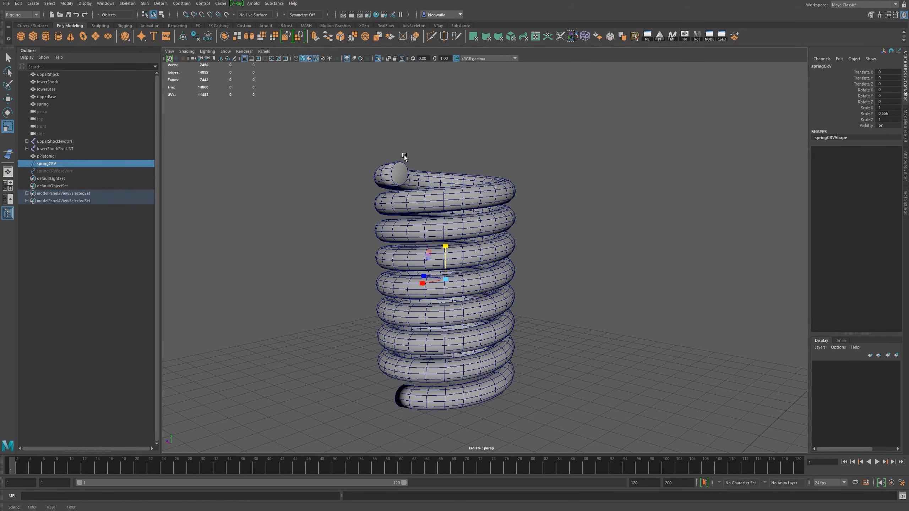
mouse_move(445, 246)
left_mouse_down()
mouse_move(444, 218)
mouse_move(444, 233)
left_mouse_up()
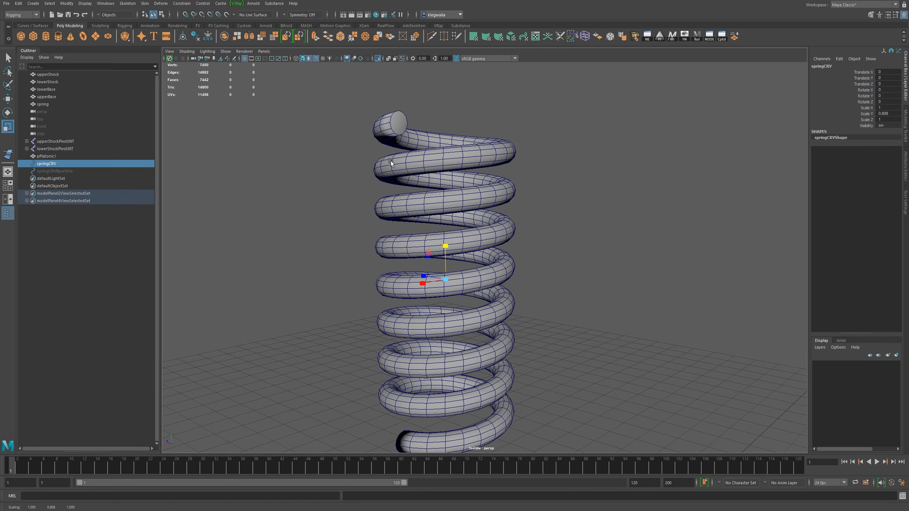
right_click_drag(697, 272, 659, 237, "alt")
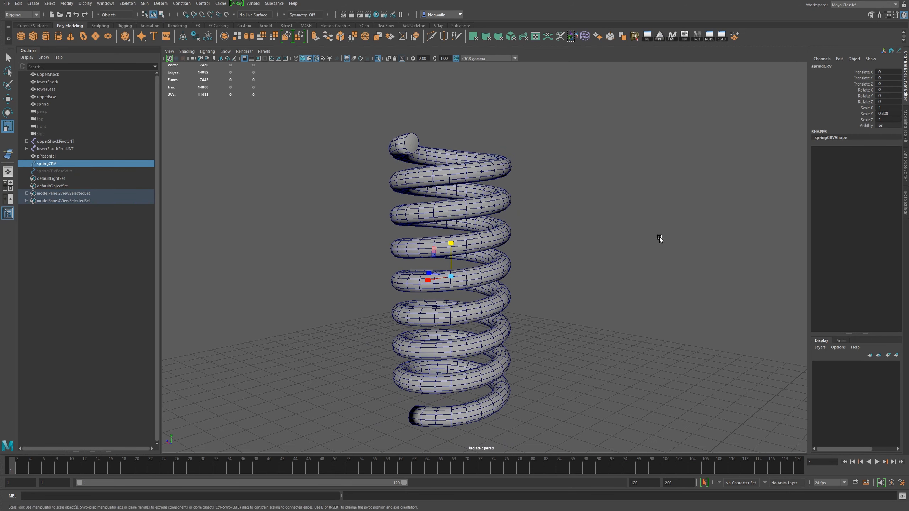
Reset springCRV's Scale Y to 1
double_click(884, 114)
type("1")
key("Return")
Move springCRV's pivot down to the bottom end of the spring
left_click_drag(377, 391, 444, 309, "alt")
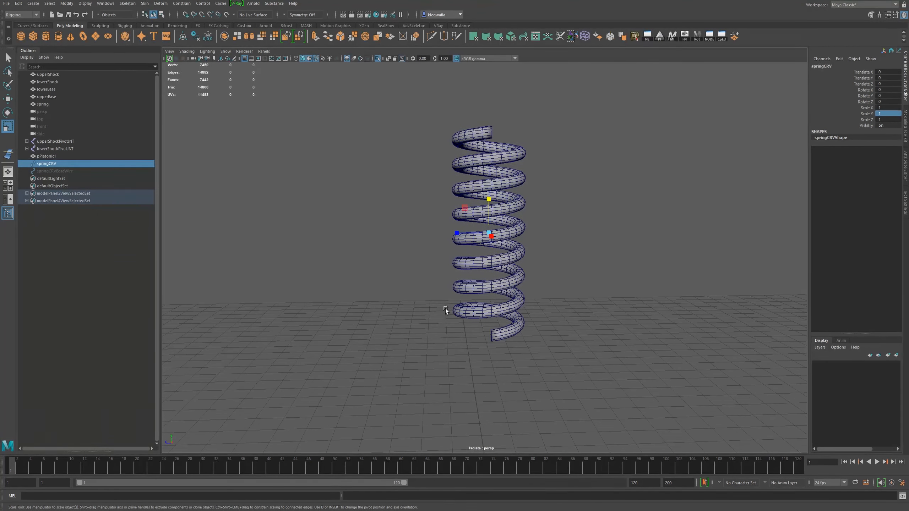
scroll(416, 269, "up", 2)
left_click_drag(416, 269, 411, 263, "alt")
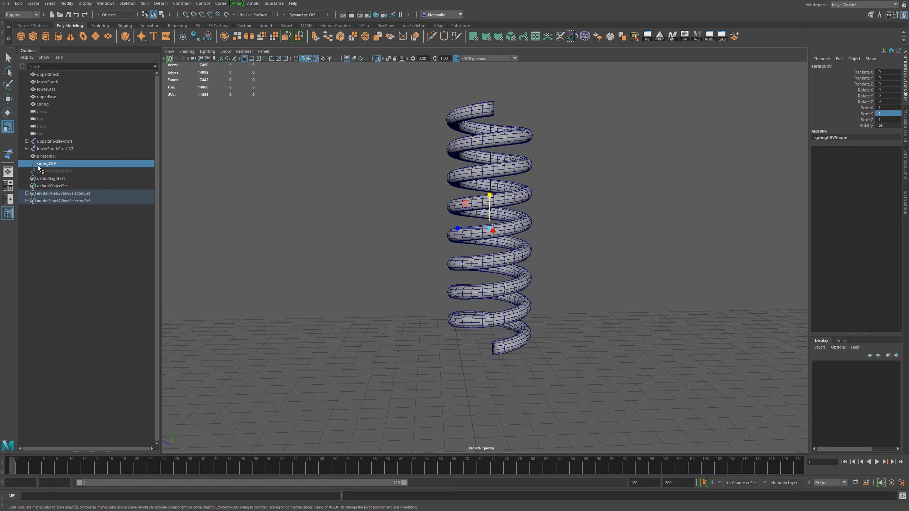
key("d")
left_click_drag(490, 199, 510, 318)
key("d")
key("ctrl+z")
left_click_drag(594, 304, 485, 318, "alt")
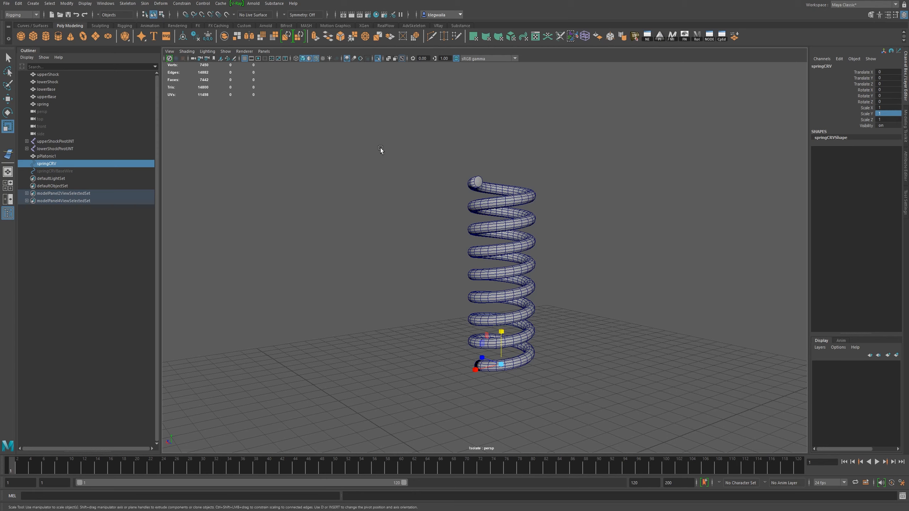
Test compressing the spring by scaling springCRV in Y from its bottom pivot, and undo the scaling
left_click_drag(524, 345, 552, 313, "alt")
left_click_drag(508, 358, 514, 368, "alt")
mouse_move(507, 329)
left_mouse_down()
mouse_move(507, 338)
mouse_move(516, 320)
mouse_move(511, 345)
left_mouse_up()
key("ctrl+z")
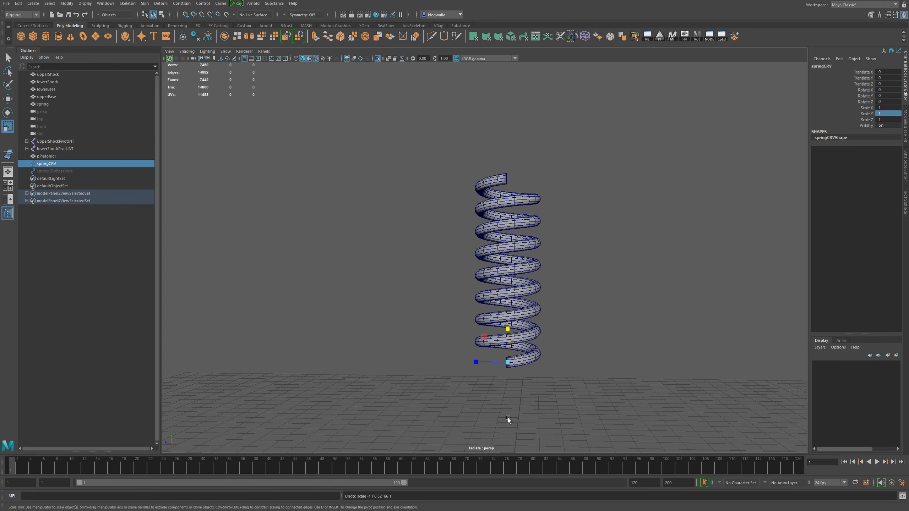
Try a small adjustment of springCRV's pivot at the base of the spring, and undo it
left_click_drag(524, 376, 512, 368, "alt")
middle_click_drag(513, 368, 497, 332, "alt")
right_click_drag(433, 349, 471, 388, "alt")
key("d")
mouse_move(493, 322)
left_mouse_down()
mouse_move(494, 335)
mouse_move(498, 315)
left_mouse_up()
key("ctrl+z")
key("d")
key("d")
key("ctrl+z")
Show springCRV and its base pivot in the four-view layout
right_click_drag(557, 315, 528, 314, "alt")
left_click_drag(528, 314, 475, 306, "alt")
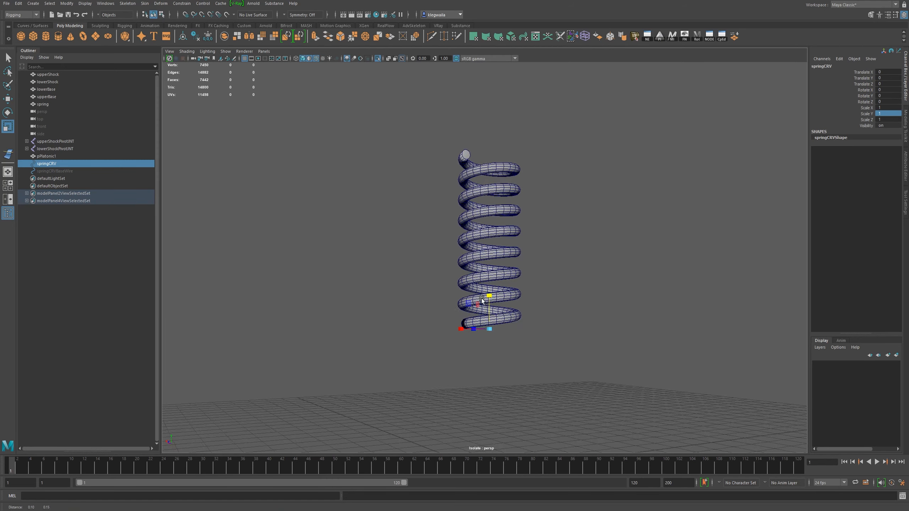
middle_click_drag(475, 305, 464, 324, "alt")
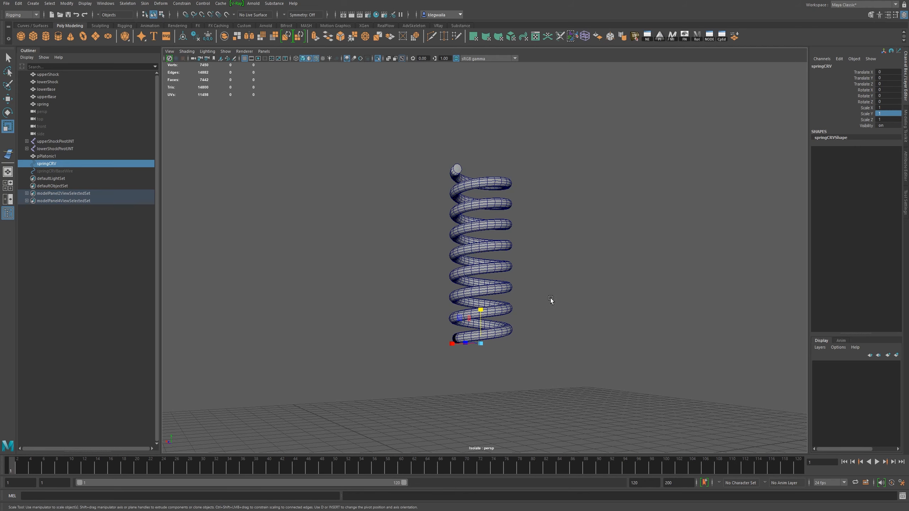
middle_click_drag(551, 298, 551, 332, "alt")
right_click_drag(572, 352, 509, 332, "alt")
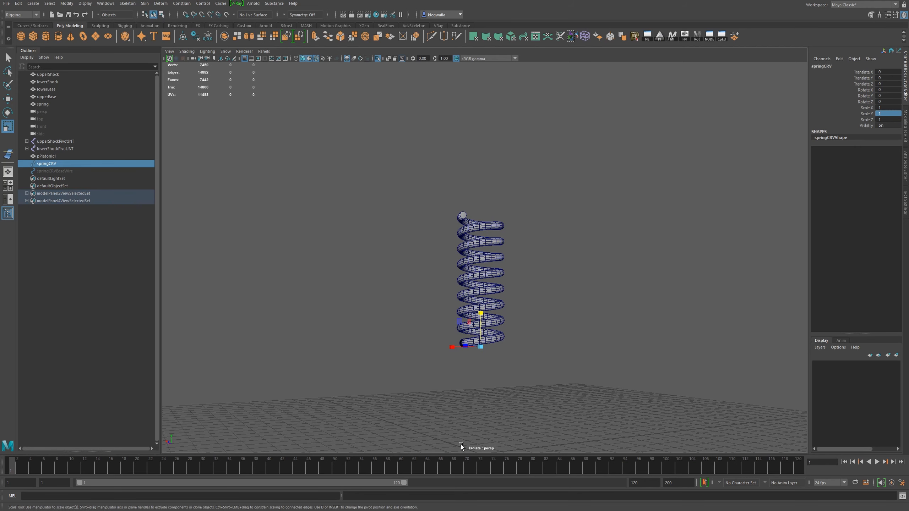
key("space")
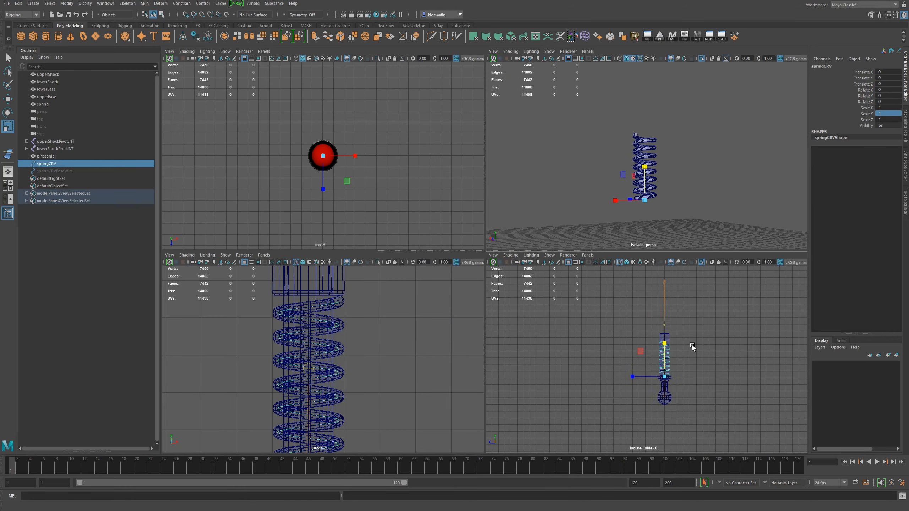
Show the complete shock around the spring in the side view by ending the isolation of springCRV
key("space")
scroll(561, 307, "up", 10)
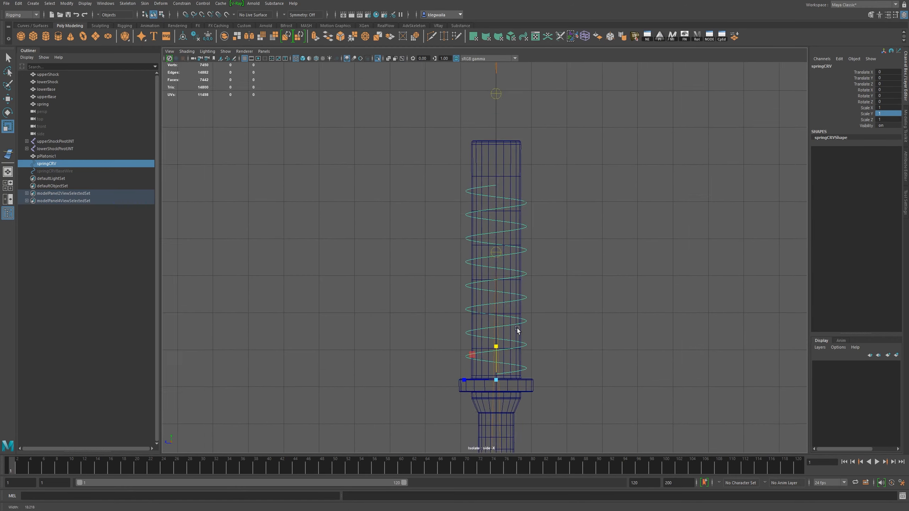
scroll(486, 256, "up", 1)
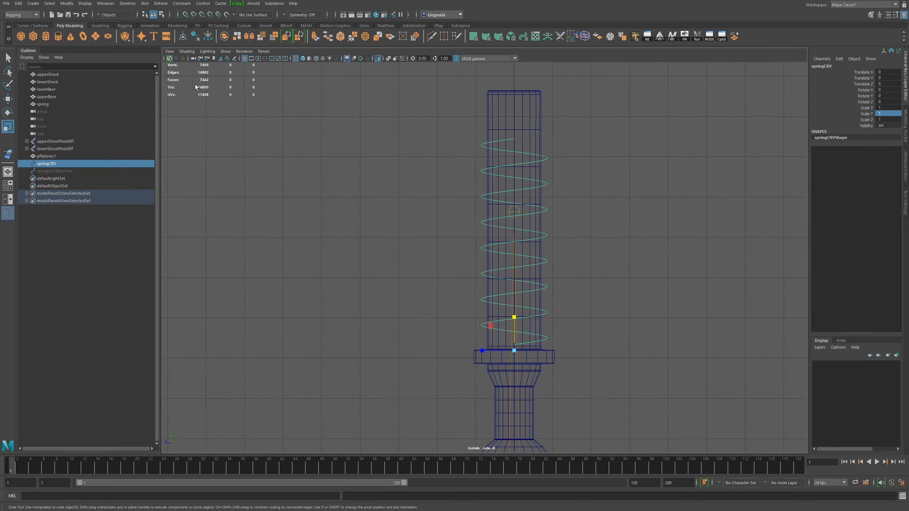
key("ctrl+1")
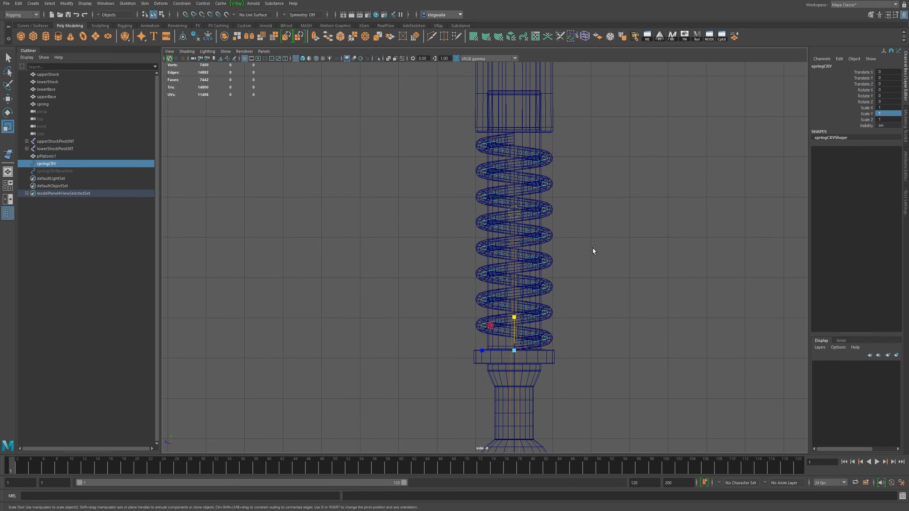
scroll(569, 314, "up", 2)
scroll(569, 315, "up", 1)
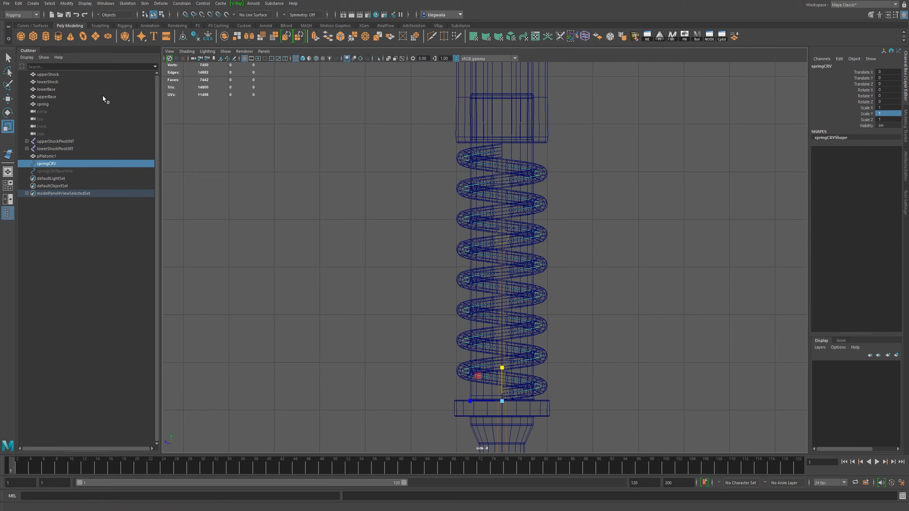
Start a linear EP curve with its first point on the shock's centreline at the lower collar beneath the spring
left_click(32, 25)
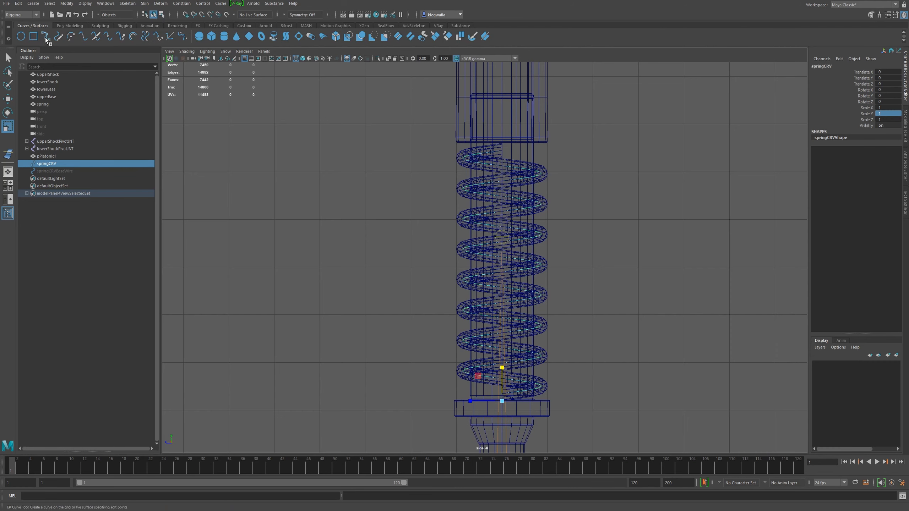
left_click(46, 37)
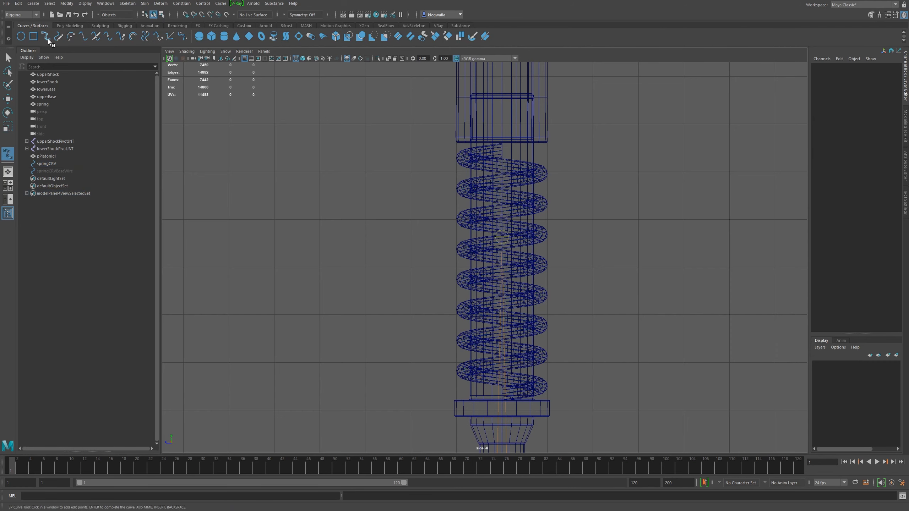
left_click(905, 202)
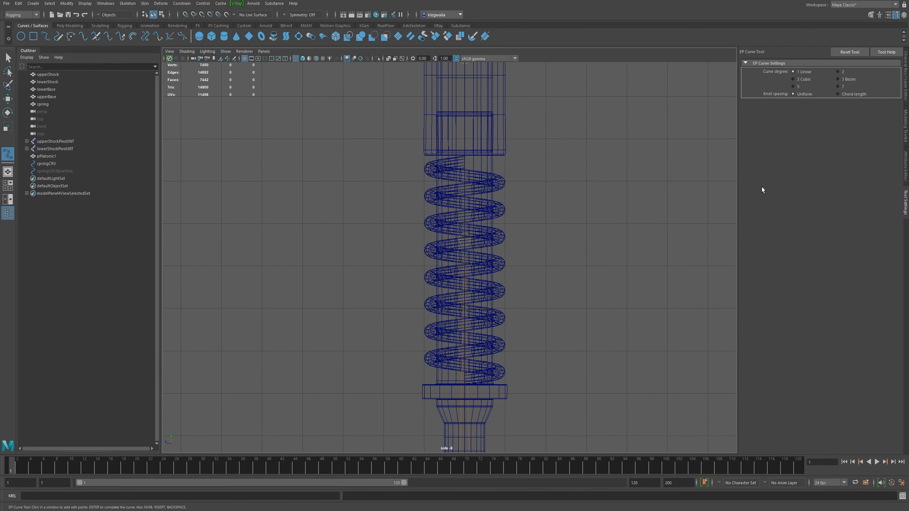
left_click_drag(541, 315, 572, 264)
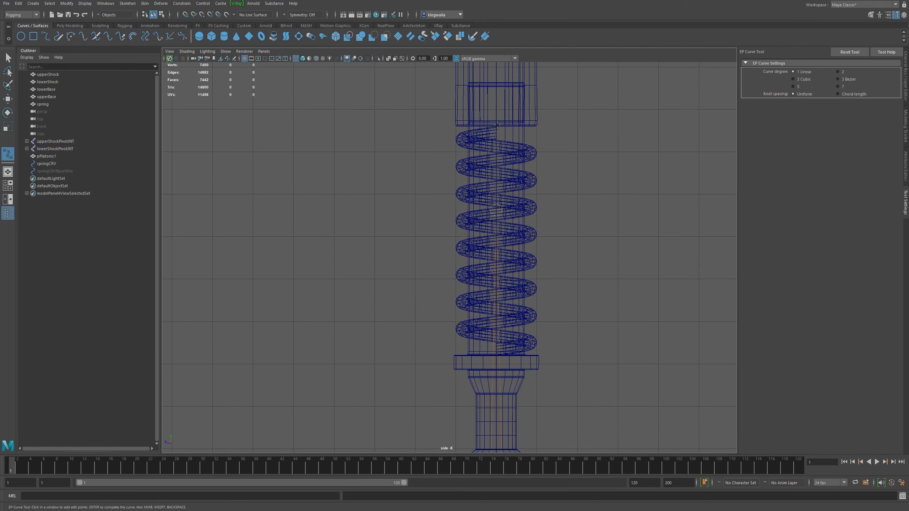
scroll(531, 272, "up", 10)
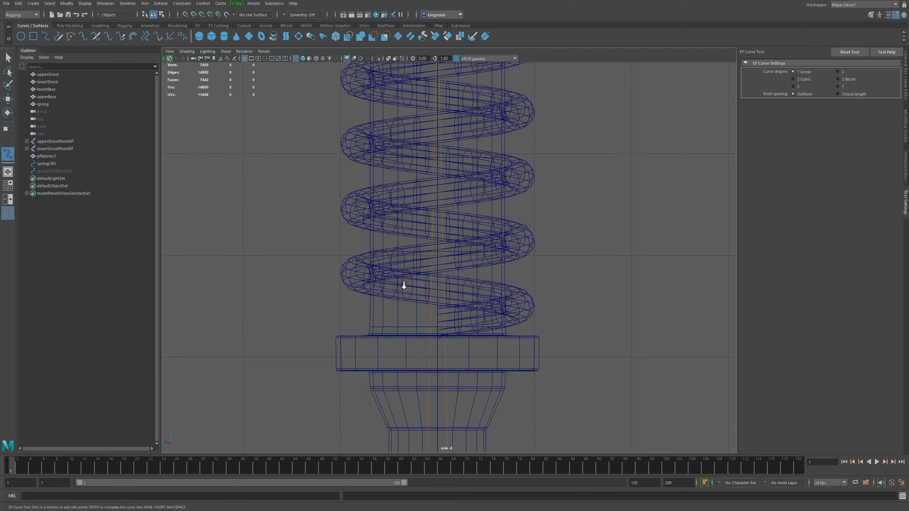
middle_click_drag(531, 271, 555, 187, "alt")
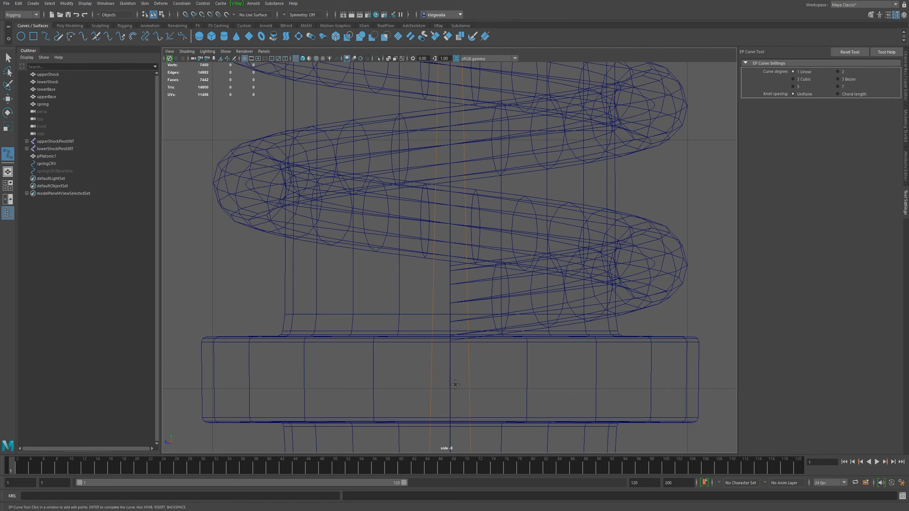
key("a")
scroll(447, 303, "up", 8)
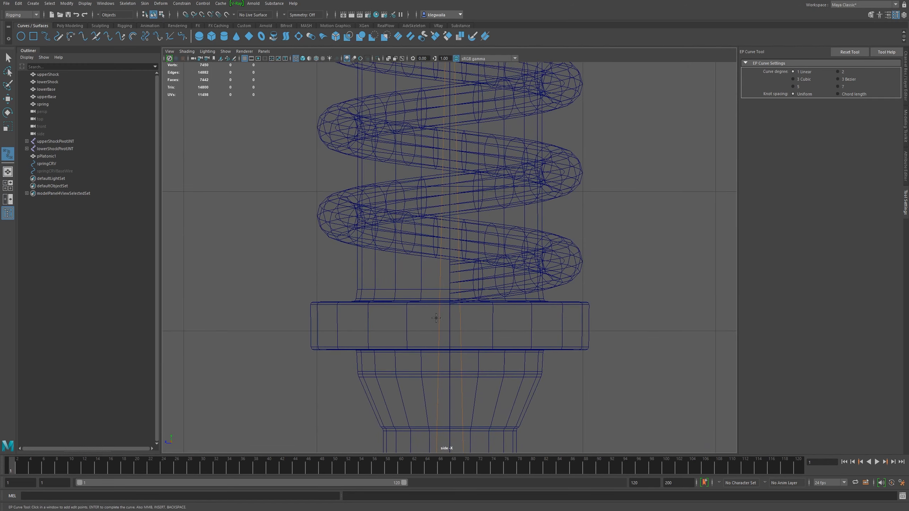
scroll(451, 361, "down", 2)
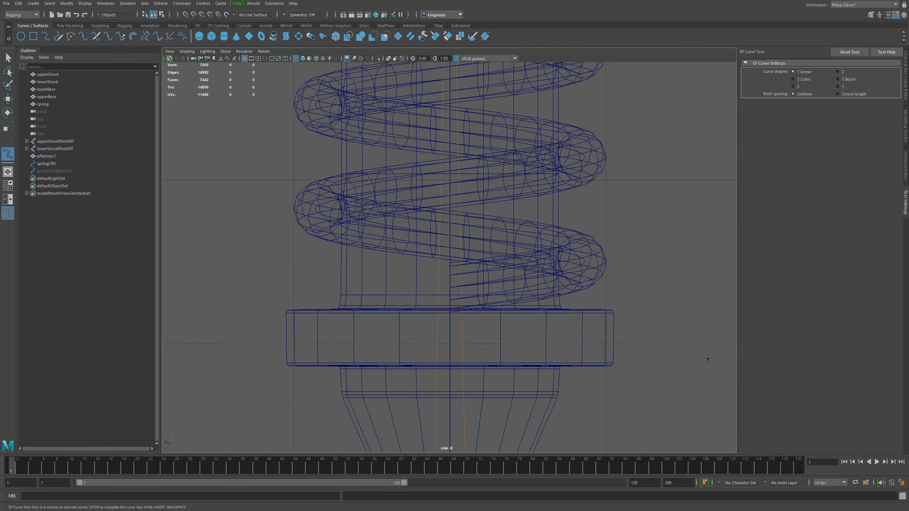
scroll(563, 305, "down", 6)
scroll(465, 325, "up", 2)
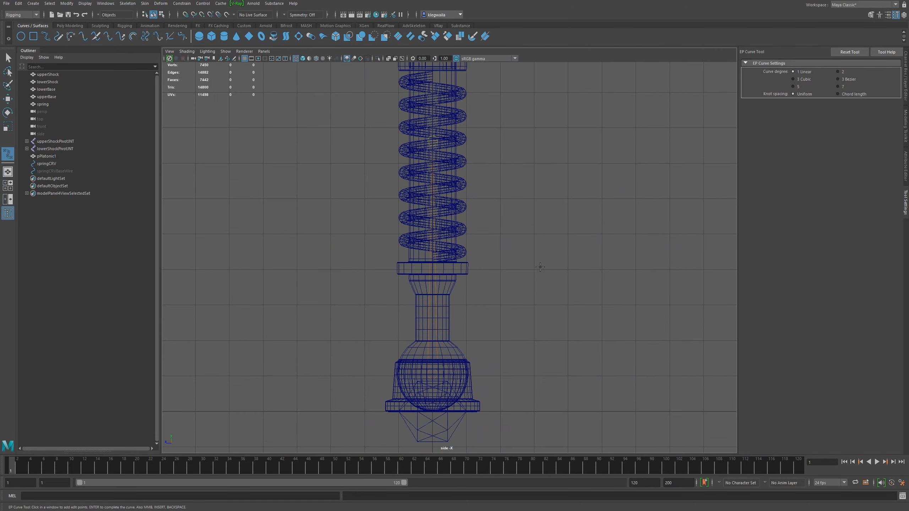
scroll(462, 296, "up", 6)
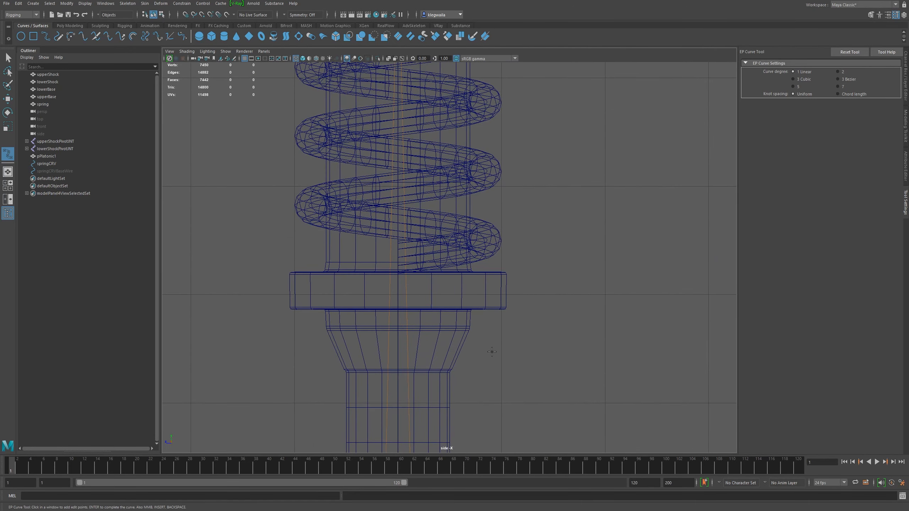
left_click(400, 299)
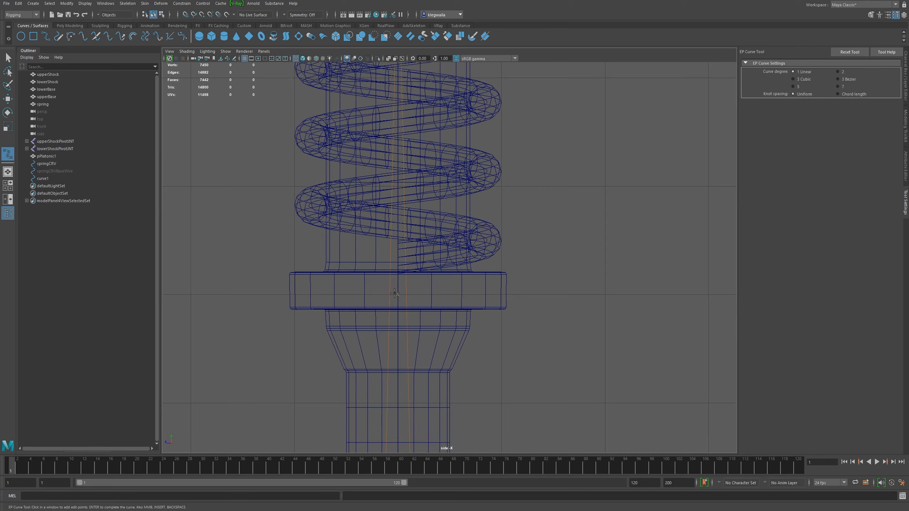
Place the curve's end point on the centreline inside the upper shock body, snapped to the grid, and finish the curve
middle_click_drag(450, 81, 485, 361, "alt")
middle_click_drag(458, 240, 474, 474, "alt")
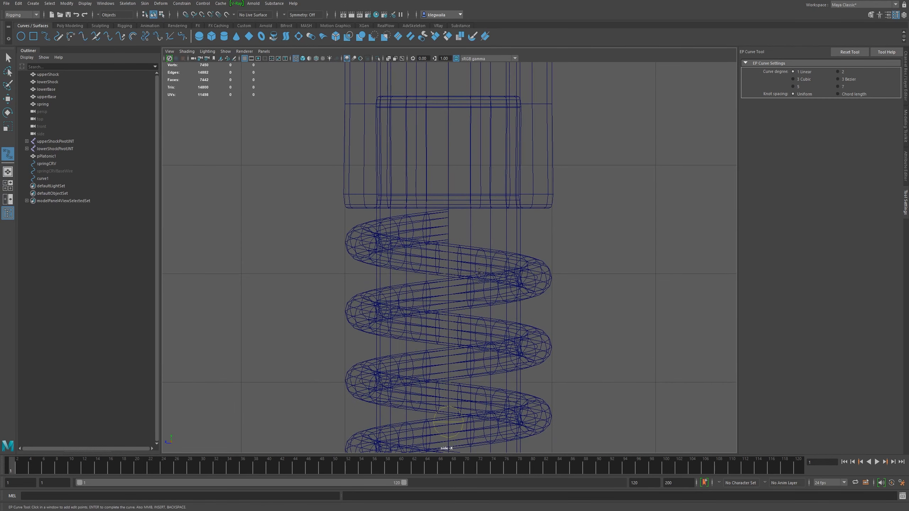
middle_click_drag(451, 215, 456, 265, "alt")
key("x")
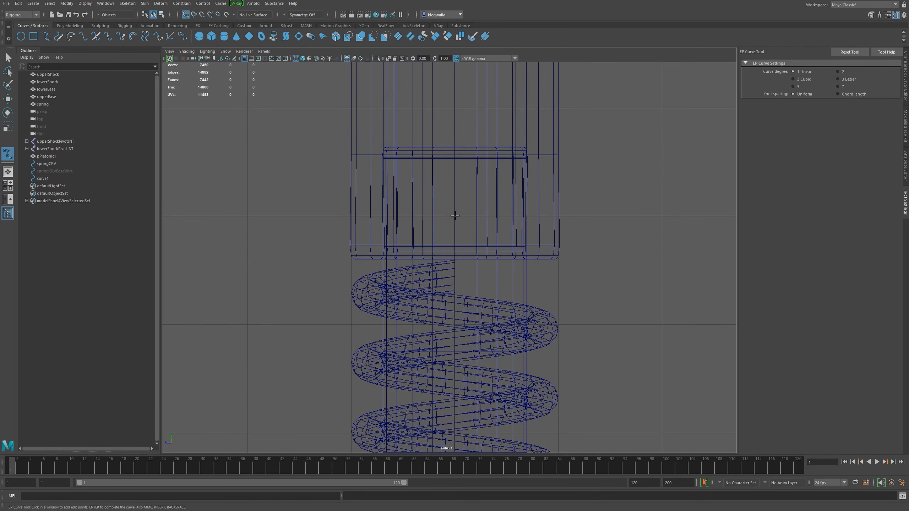
key("Return")
key("r")
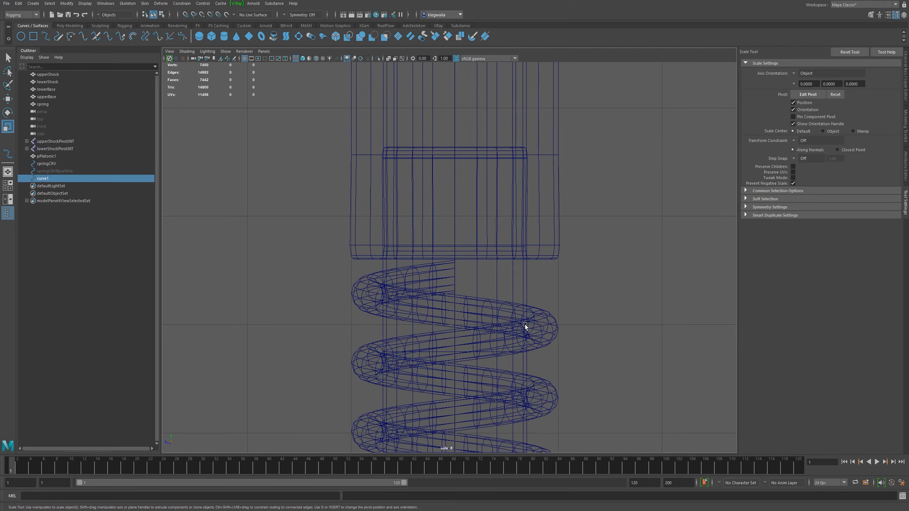
key("w")
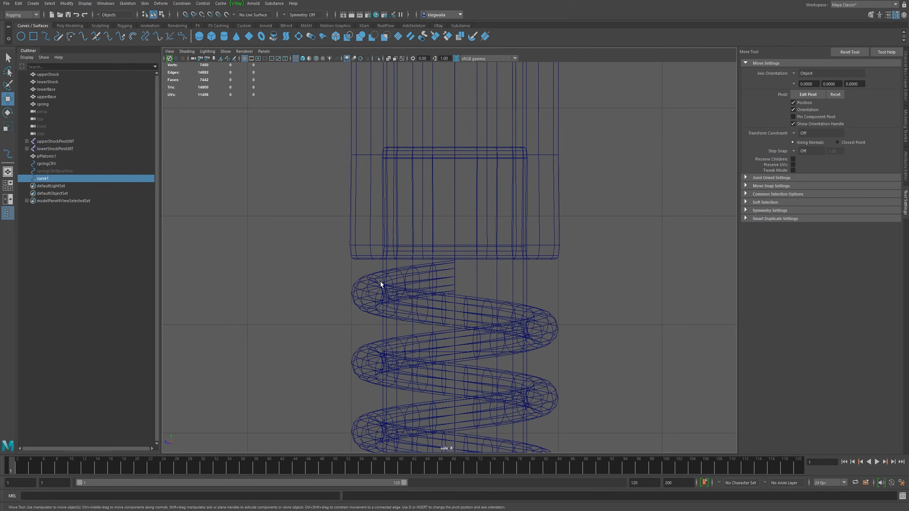
End the isolation in the perspective view and delete the pPlatonic1 mesh at the shock's lower end
scroll(380, 281, "down", 5)
scroll(494, 340, "down", 2)
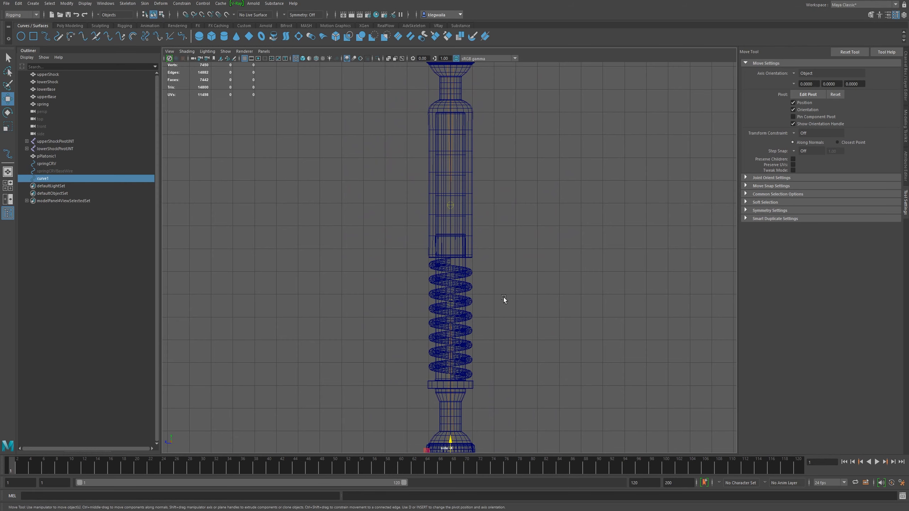
scroll(464, 258, "up", 4)
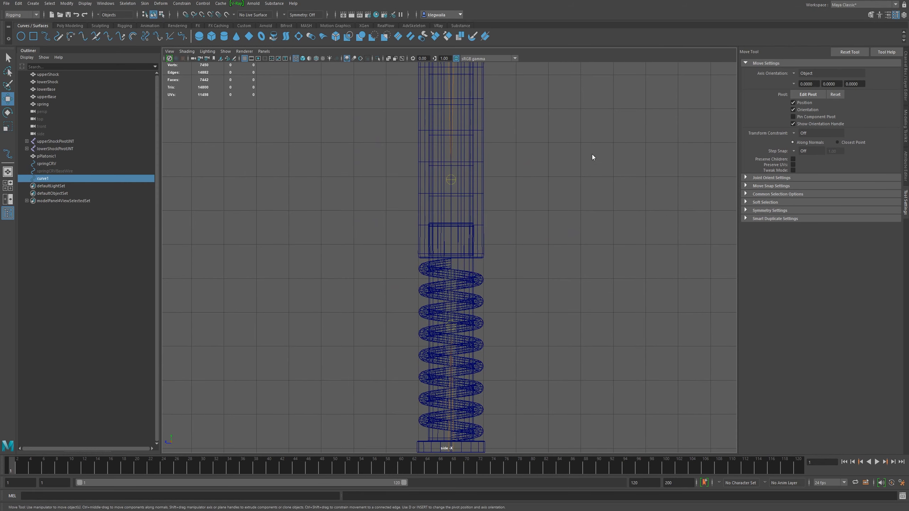
key("space")
right_click_drag(523, 187, 576, 221, "alt")
middle_click_drag(576, 222, 558, 174, "alt")
right_click_drag(558, 174, 630, 228, "alt")
middle_click_drag(630, 229, 639, 163, "alt")
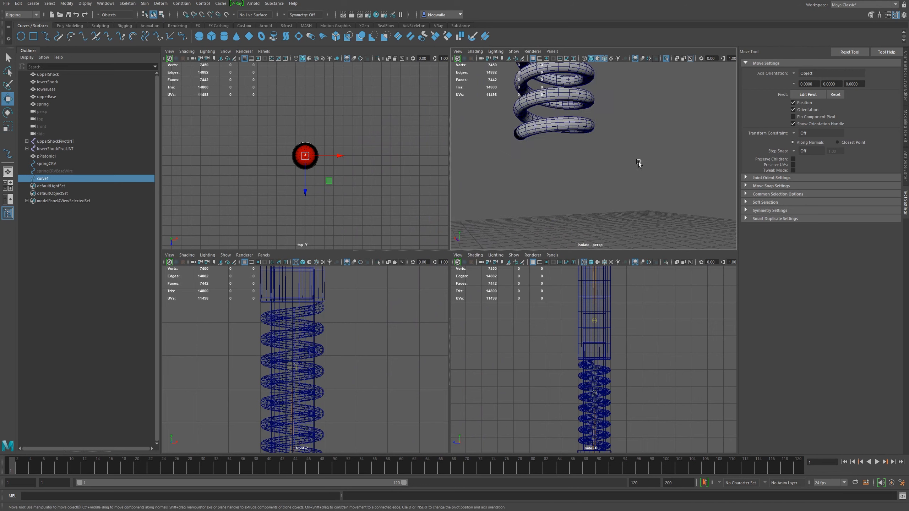
right_click_drag(638, 163, 518, 125, "alt")
key("ctrl+1")
right_click_drag(618, 200, 622, 232, "alt")
left_click_drag(623, 232, 493, 154, "alt")
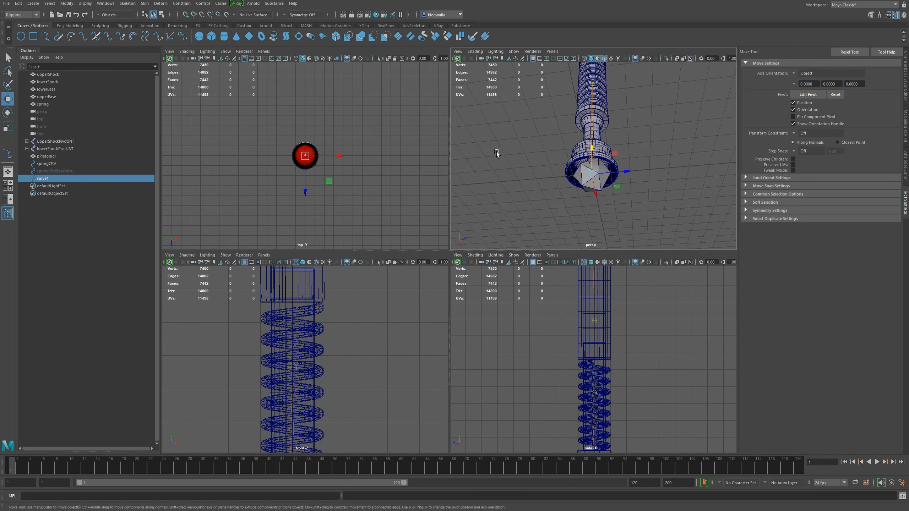
right_click_drag(493, 155, 672, 217, "alt")
left_click(614, 234)
key("Delete")
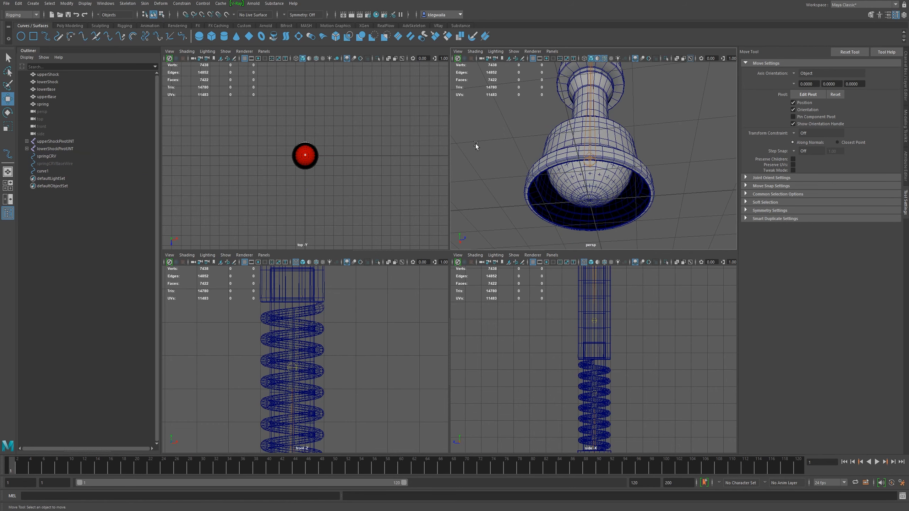
Isolate curve1 in the perspective view and frame the spring closely in the side view
left_click(49, 171)
left_click_drag(647, 143, 588, 152, "alt")
key("ctrl+1")
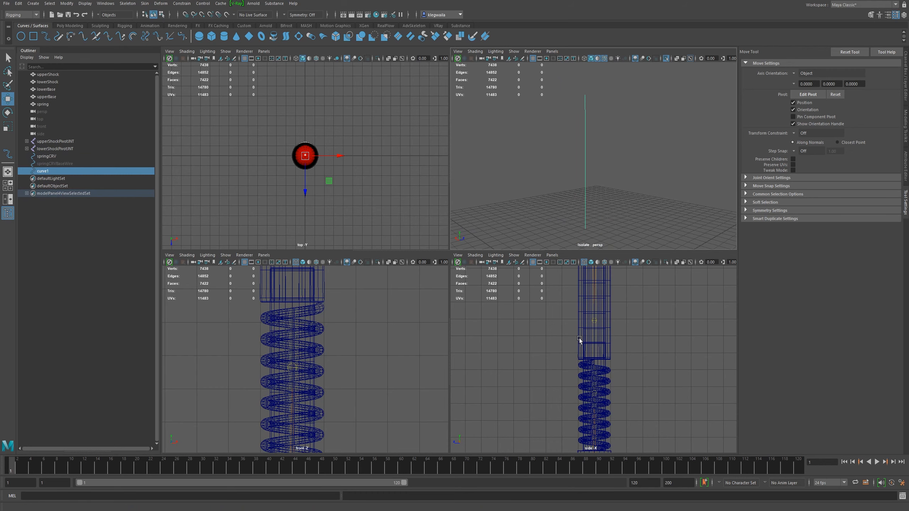
middle_click_drag(619, 392, 609, 331, "alt")
right_click_drag(610, 331, 714, 457, "alt")
middle_click_drag(617, 397, 706, 403, "alt")
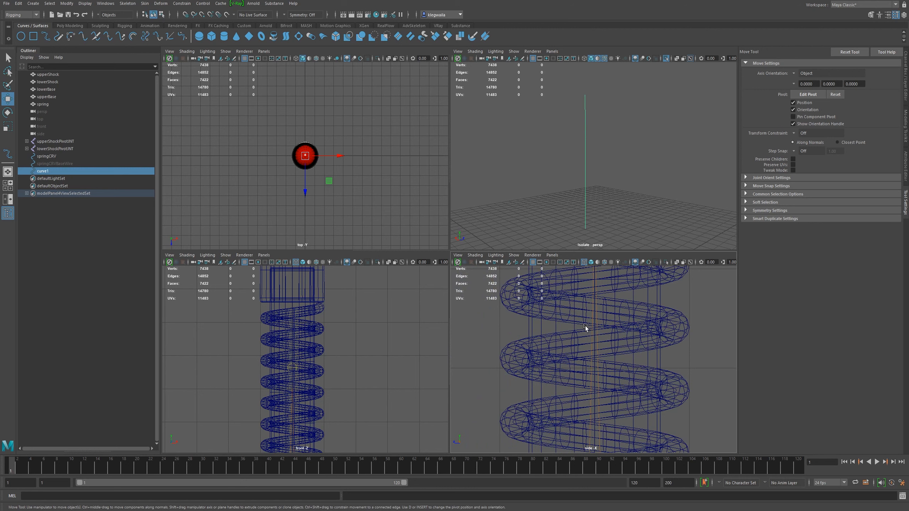
Move curve1's top control vertex straight down to the upper end of the spring
left_click(586, 137)
left_click_drag(536, 102, 603, 164)
mouse_move(566, 146)
right_mouse_down()
mouse_move(540, 147)
mouse_move(555, 143)
right_mouse_up()
left_click_drag(541, 84, 610, 172)
middle_click_drag(620, 408, 614, 407, "alt")
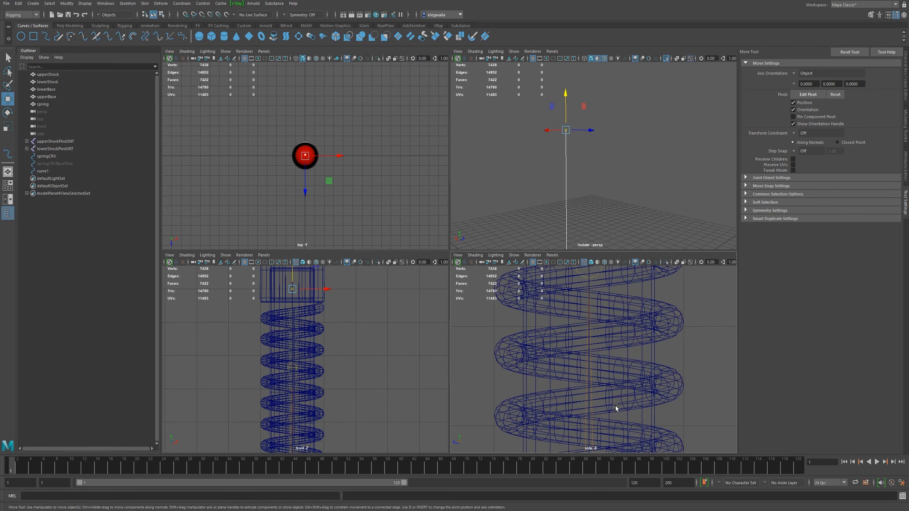
key("space")
middle_click_drag(592, 209, 612, 426, "alt")
middle_click_drag(512, 143, 563, 426, "alt")
middle_click_drag(569, 207, 558, 333, "alt")
left_click_drag(508, 186, 516, 266)
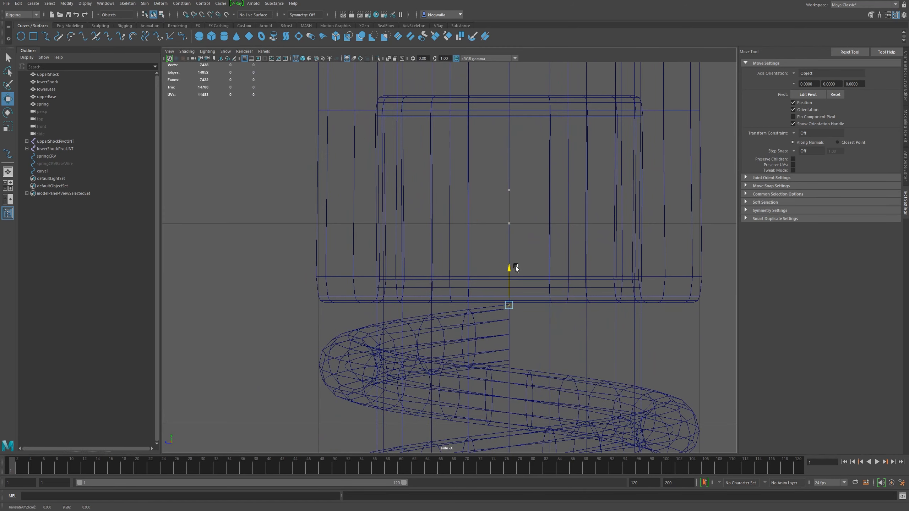
Move curve1's bottom control vertex straight up to the lower end of the spring, at the collar's upper face
middle_click_drag(561, 318, 561, 150, "alt")
key("space")
left_click_drag(547, 132, 608, 205)
key("space")
middle_click_drag(562, 206, 587, 132, "alt")
left_click_drag(528, 265, 548, 229)
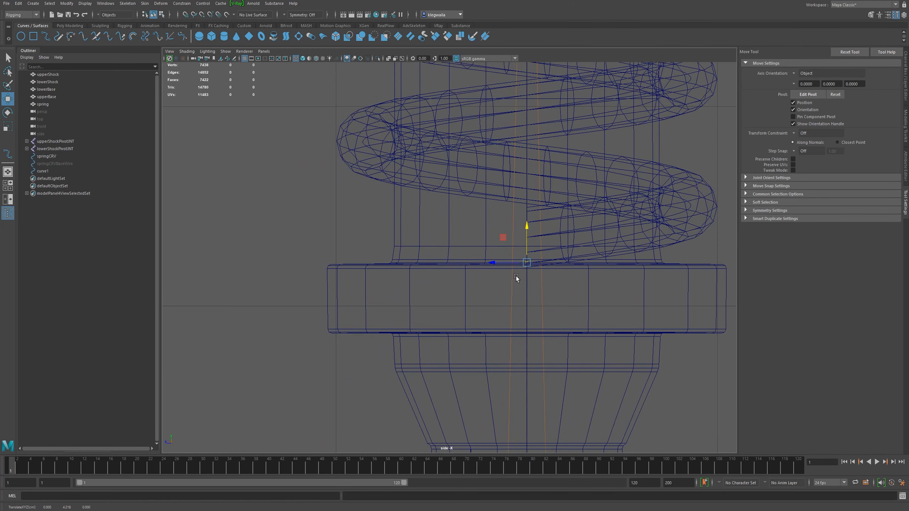
scroll(515, 275, "up", 1)
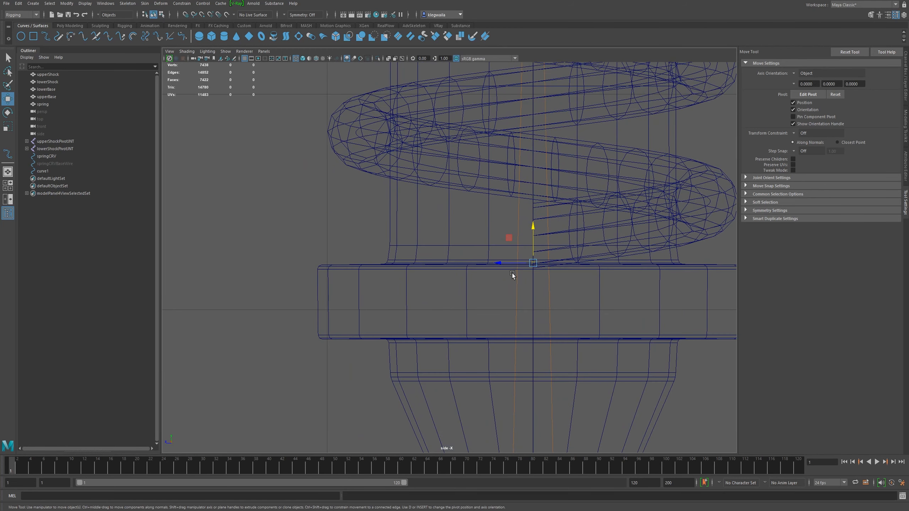
Display the Channel Box in place of the tool settings and frame the full spring in the side view
key("ctrl+a")
scroll(606, 255, "down", 8)
right_click_drag(597, 243, 561, 194, "alt")
middle_click_drag(556, 184, 555, 237, "alt")
right_click_drag(555, 237, 571, 301, "alt")
right_click_drag(524, 177, 533, 184, "alt")
middle_click_drag(533, 183, 531, 236, "alt")
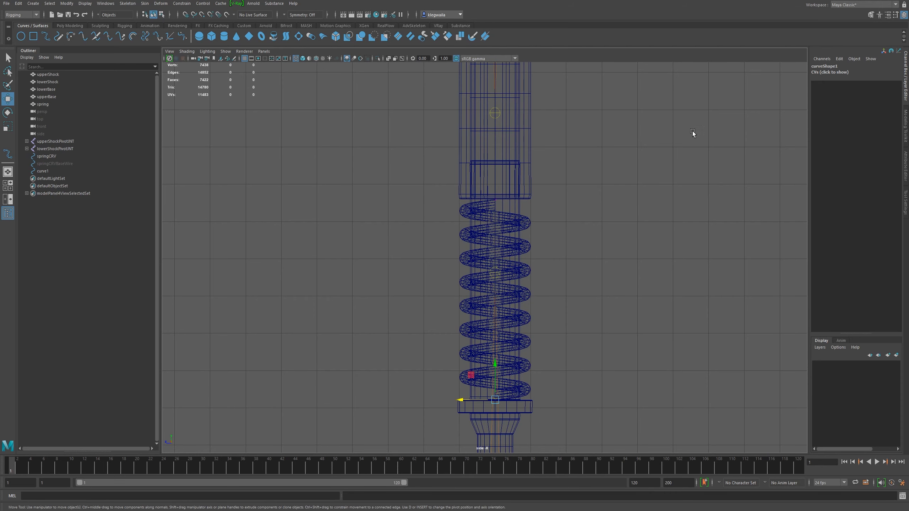
Switch to the Modeling menu set and show all four views
key("ctrl+space")
key("ctrl+space")
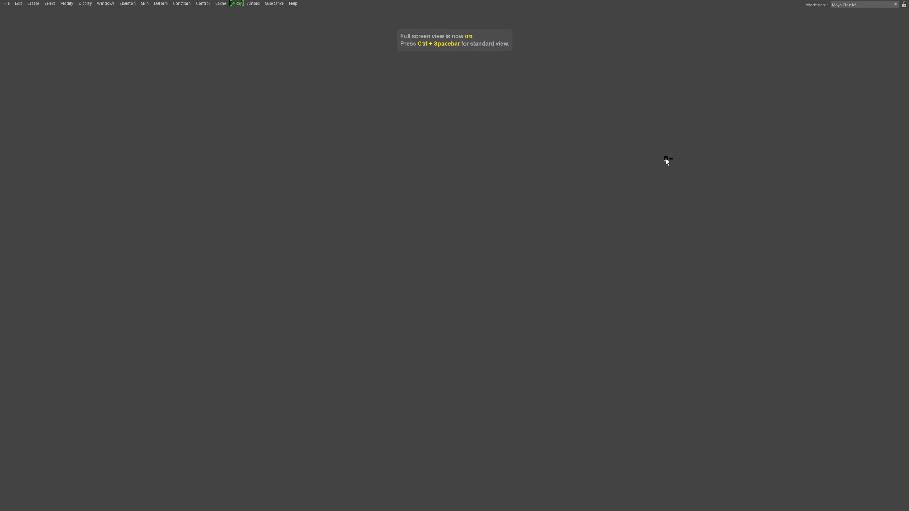
key("F2")
key("space")
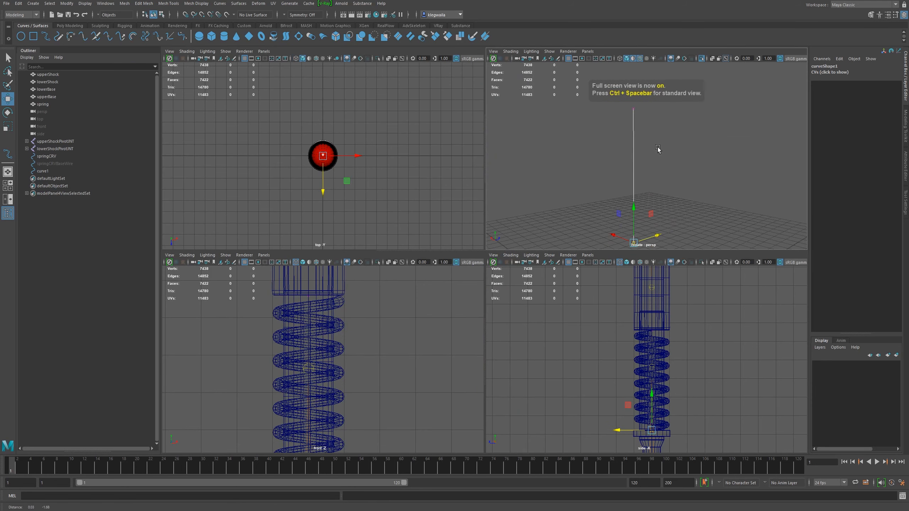
Try moving curve1's top control vertex freely in the perspective view and undo the move
middle_click_drag(651, 185, 645, 158, "alt")
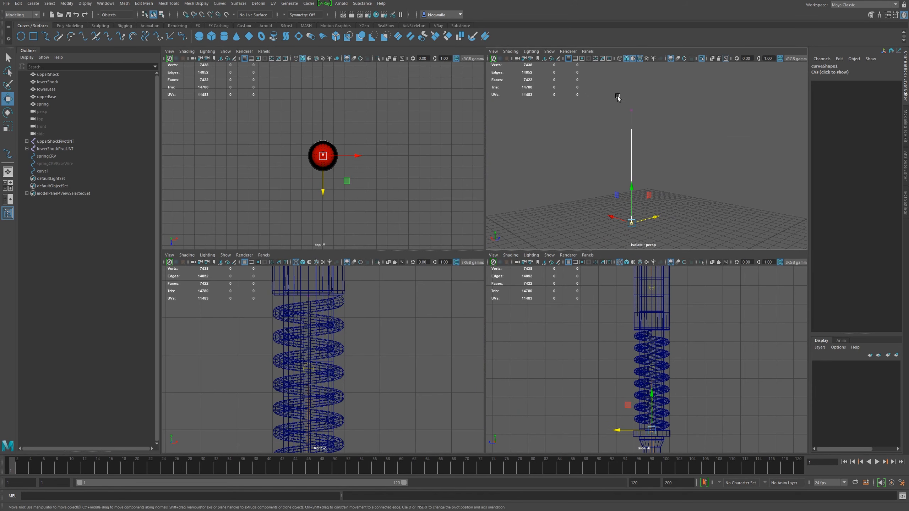
left_click(633, 114)
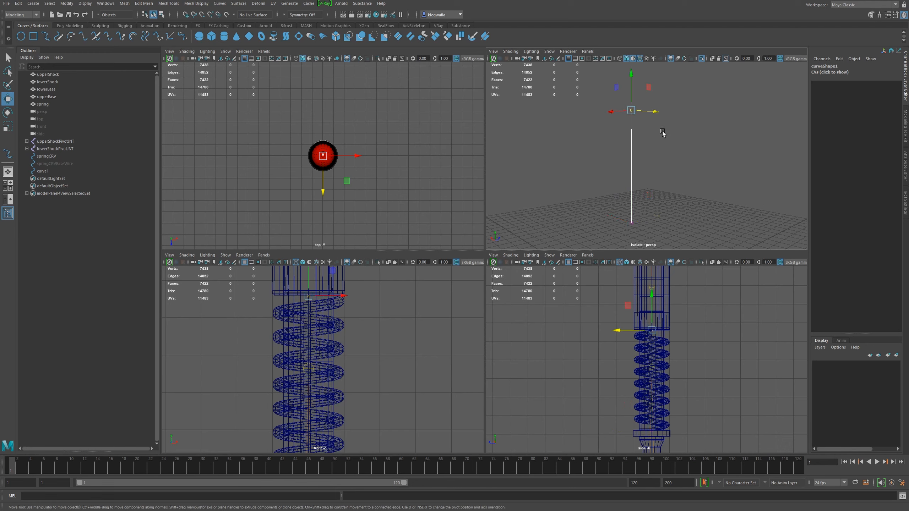
mouse_move(633, 114)
left_mouse_down()
mouse_move(701, 138)
mouse_move(641, 125)
left_mouse_up()
key("ctrl+z")
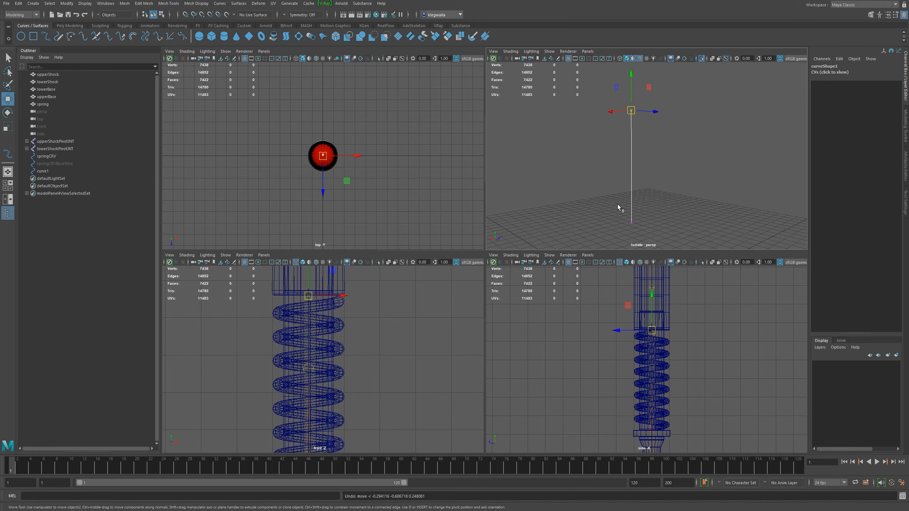
Return curve1 to object mode and rename it as deformerCRV
right_click_drag(630, 161, 673, 152)
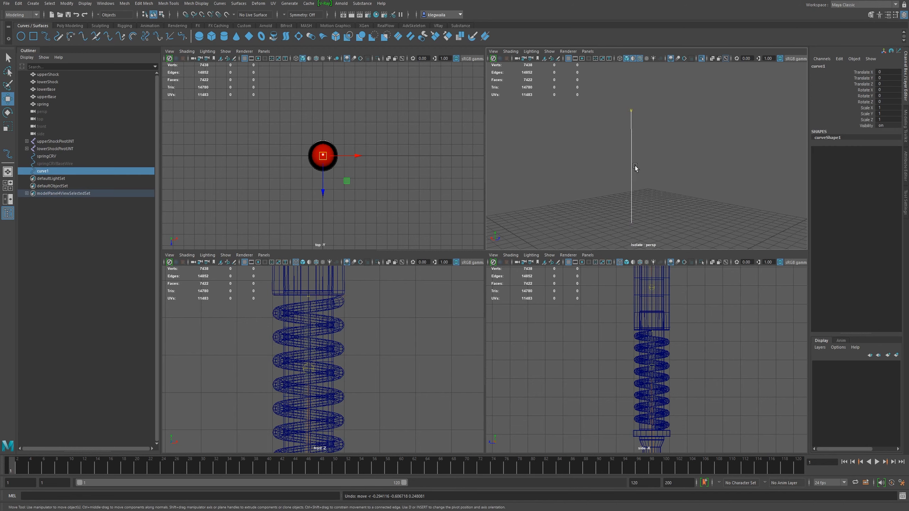
double_click(47, 171)
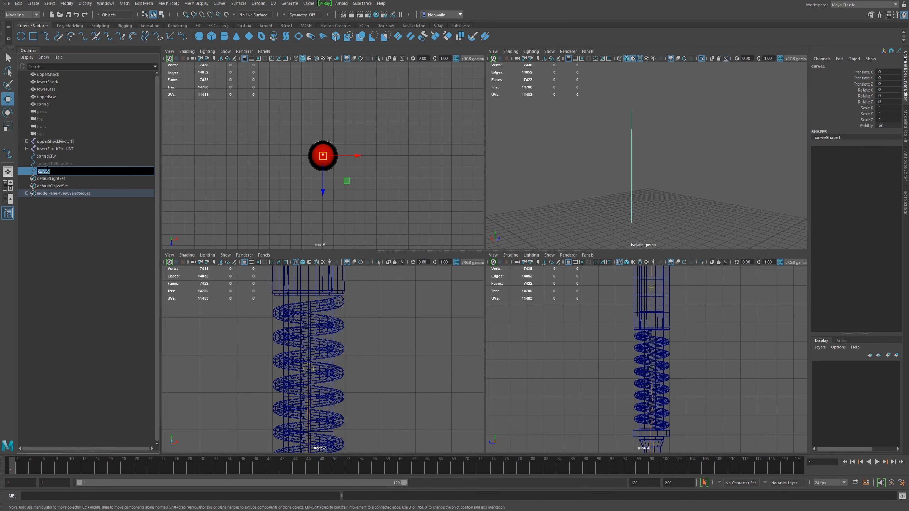
type("deformerCRV")
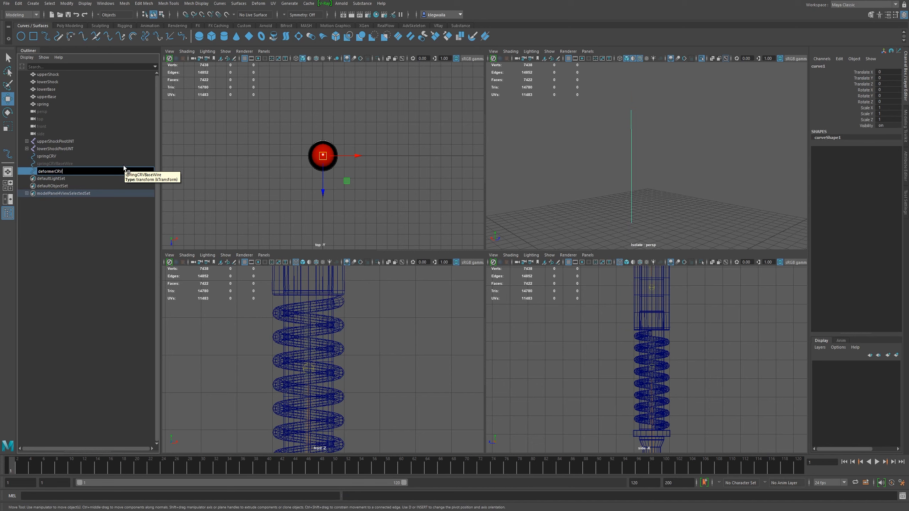
key("Return")
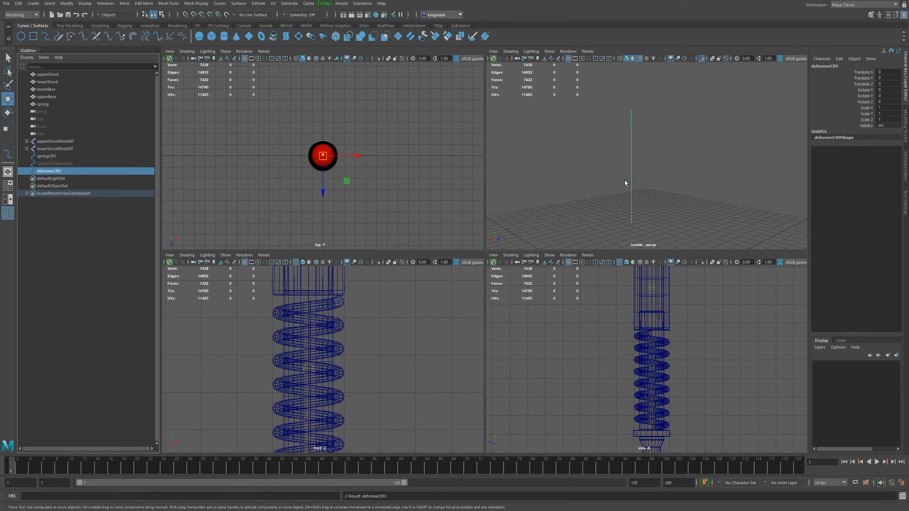
Turn off isolation in the perspective view and display the whole shock absorber in wireframe
key("ctrl+1")
left_click_drag(684, 147, 652, 192, "alt")
key("4")
Examine the spring mesh, springCRV and deformerCRV one after another in an enlarged perspective view
left_click(641, 168)
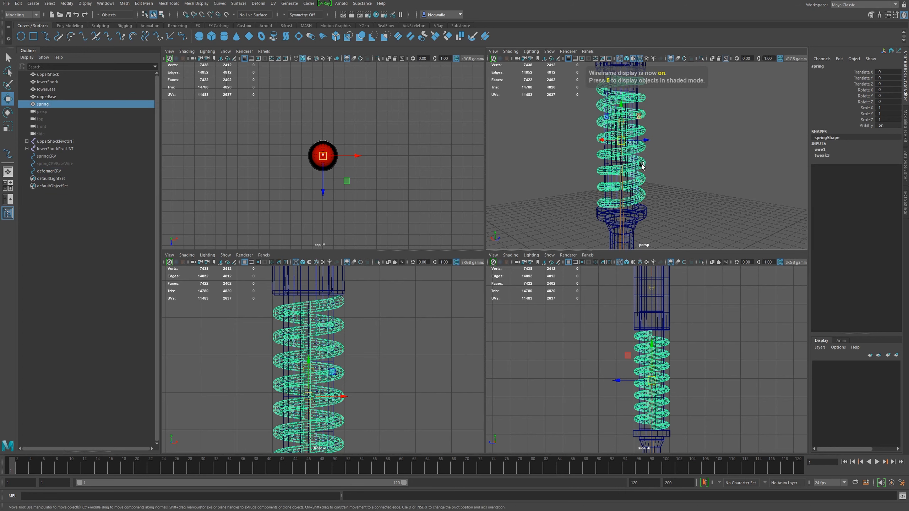
left_click(48, 156)
left_click_drag(687, 104, 650, 150, "alt")
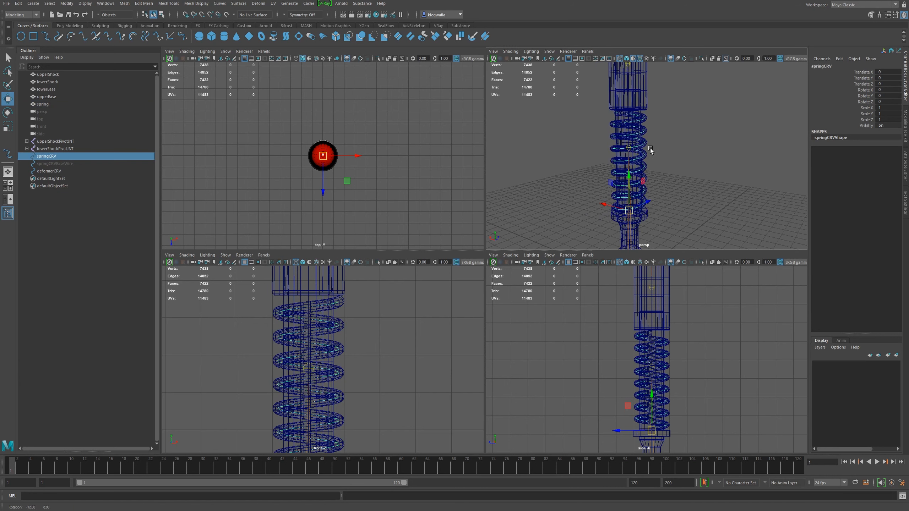
left_click(645, 121)
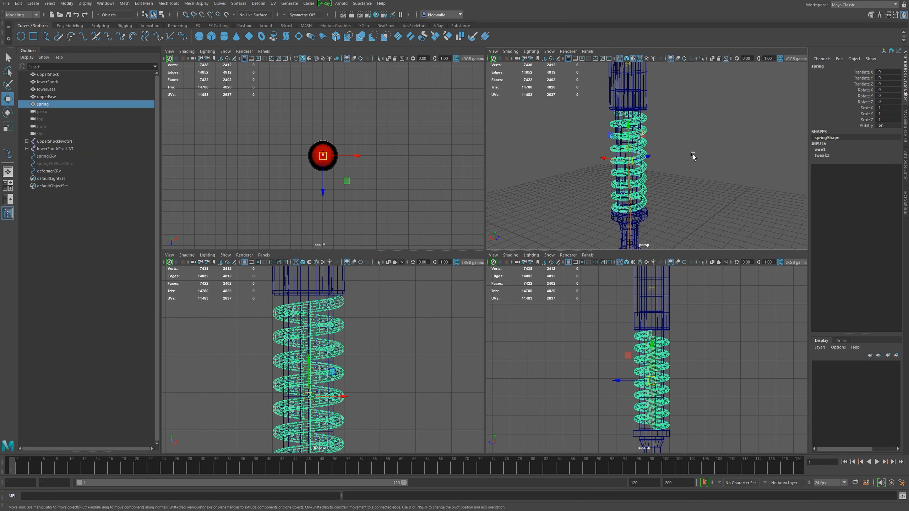
key("space")
scroll(495, 184, "up", 3)
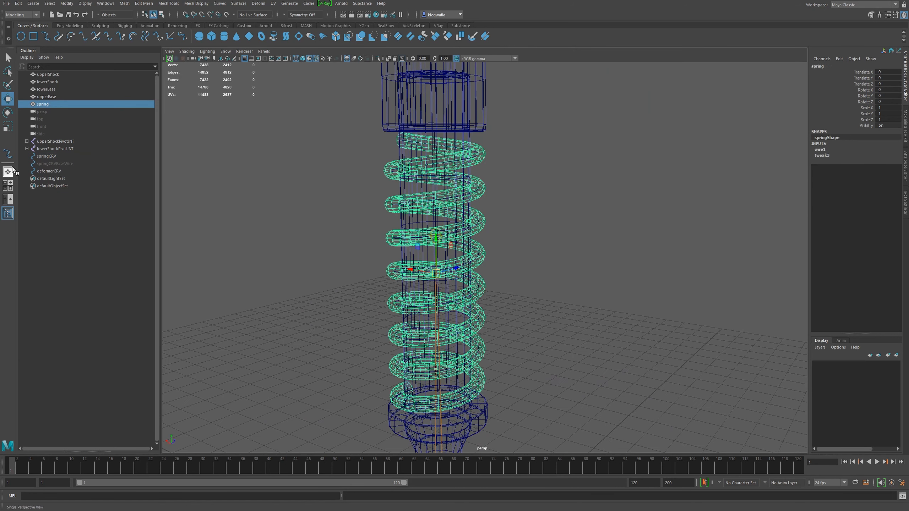
left_click(53, 171)
left_click_drag(502, 252, 553, 239, "alt")
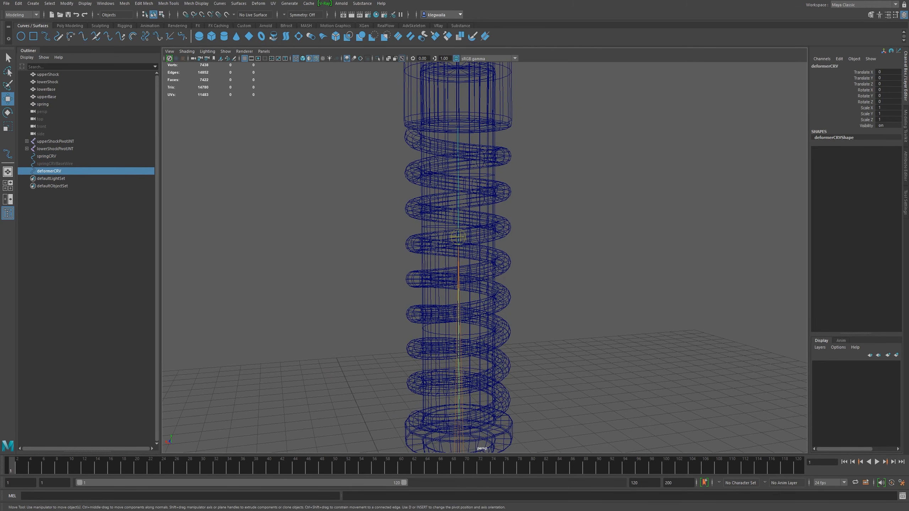
left_click(47, 157)
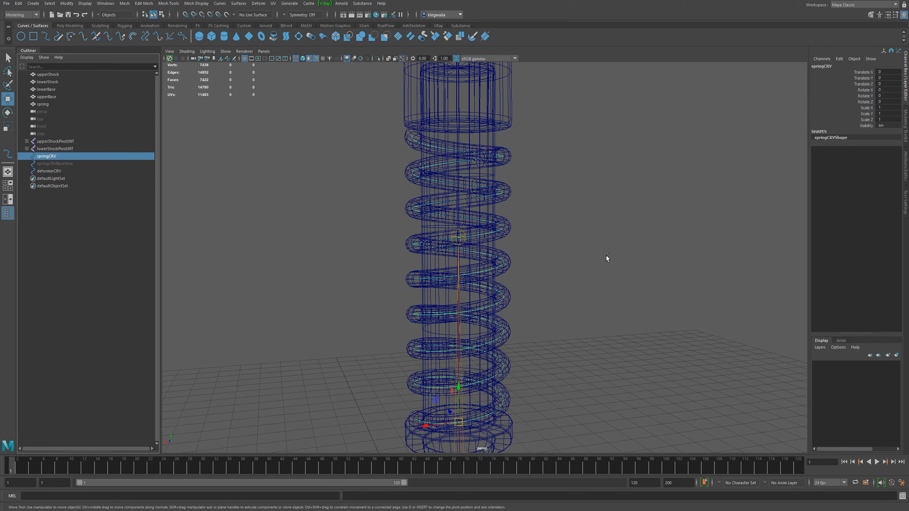
left_click(606, 256)
left_click_drag(443, 250, 577, 292, "alt")
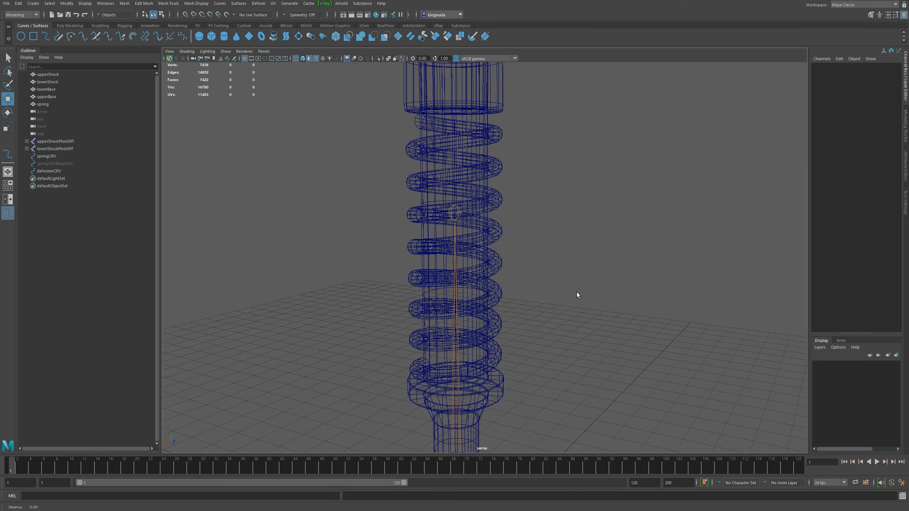
Create a wire deformer that deforms springCRV with deformerCRV as the wire curve
left_click(258, 3)
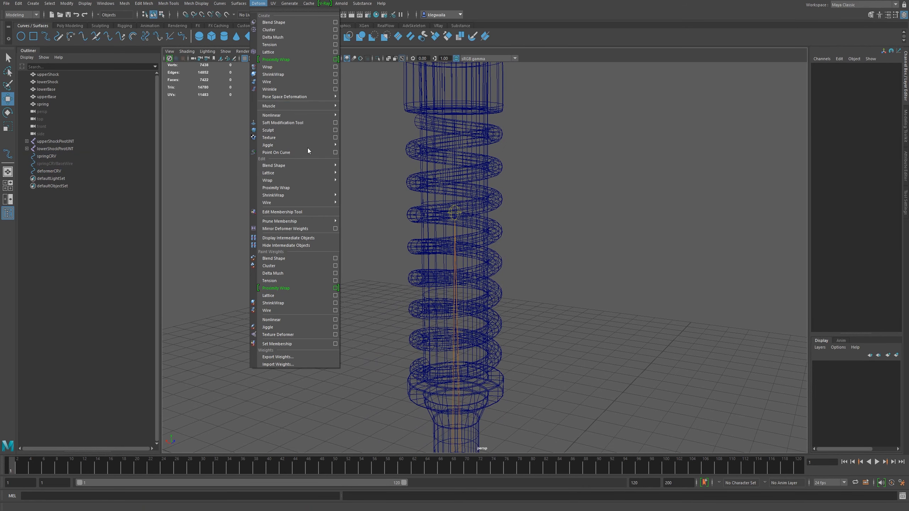
left_click(313, 82)
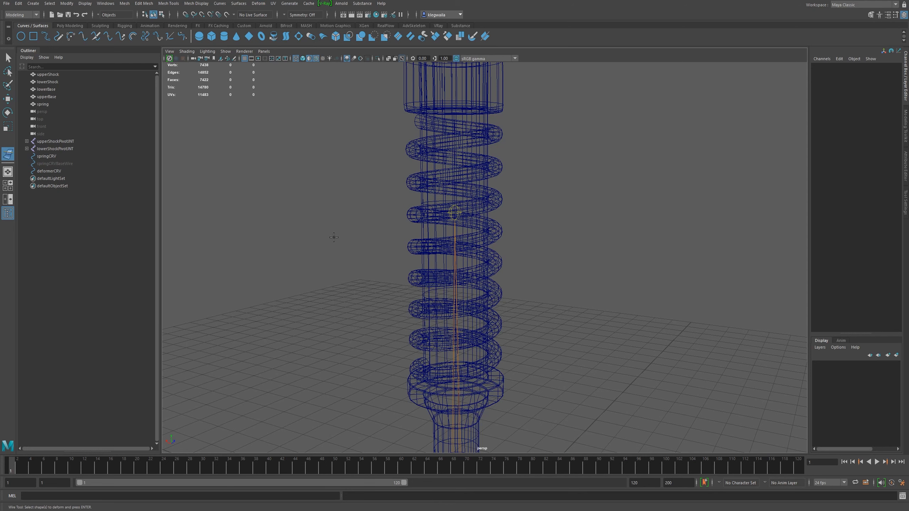
left_click(51, 157)
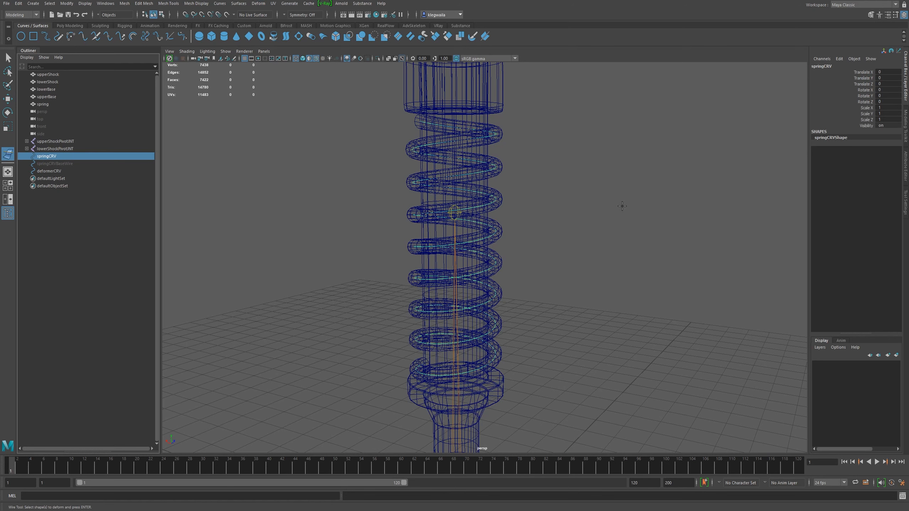
key("Return")
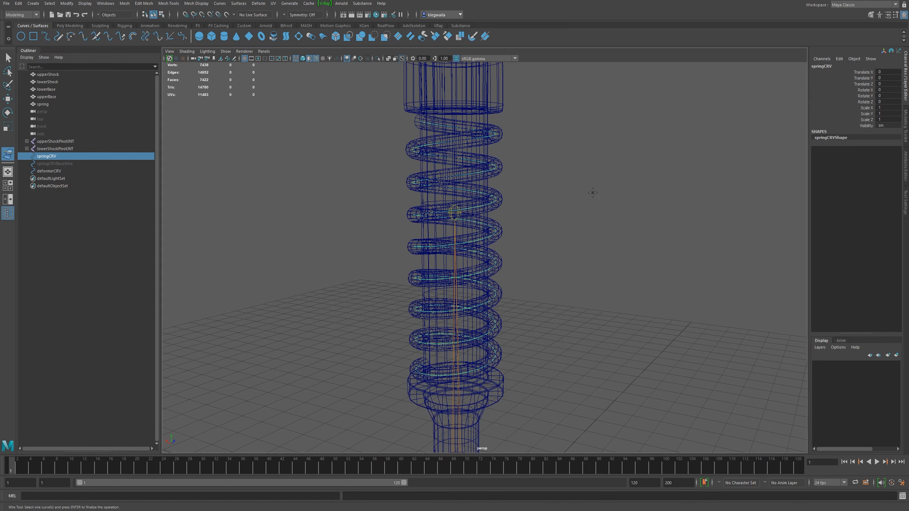
left_click(50, 170)
key("Return")
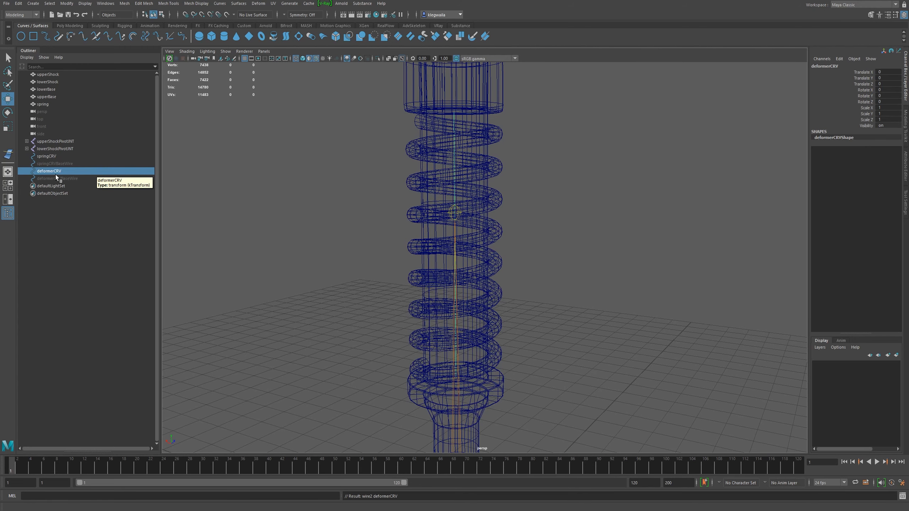
Set the Dropoff Distance of springCRV's wire2 deformer to 10000
middle_click_drag(557, 180, 581, 173, "alt")
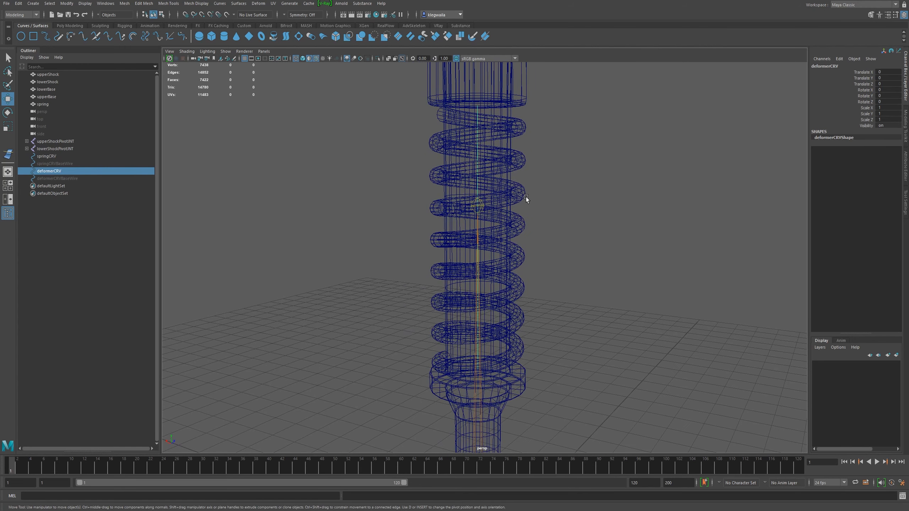
left_click(48, 157)
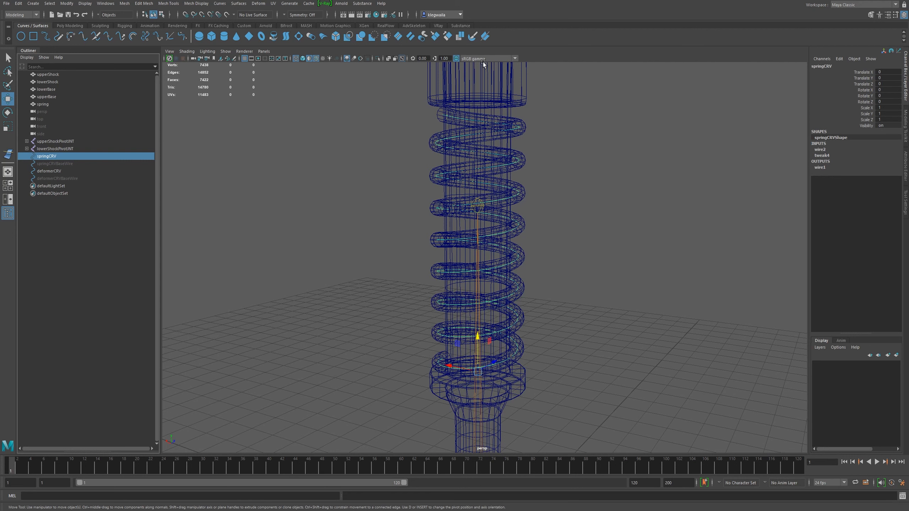
left_click(820, 150)
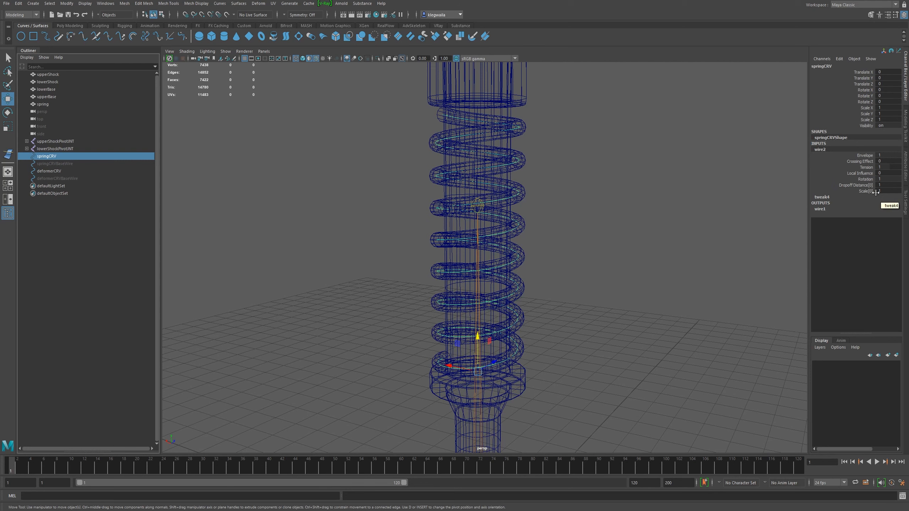
double_click(882, 185)
type("10")
key("Return")
right_click_drag(441, 276, 424, 253, "alt")
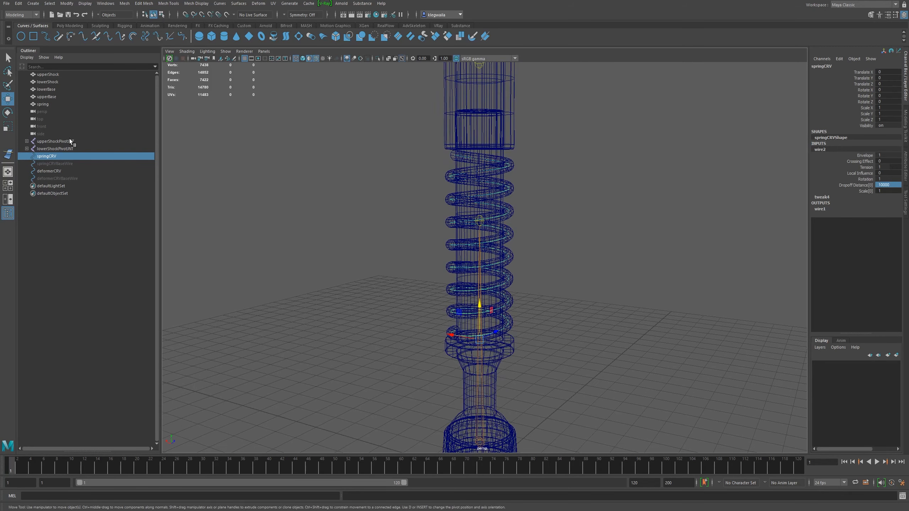
Try moving deformerCRV's top control vertex along the shock's axis in shaded display and undo the move
left_click(47, 170)
scroll(553, 263, "up", 2)
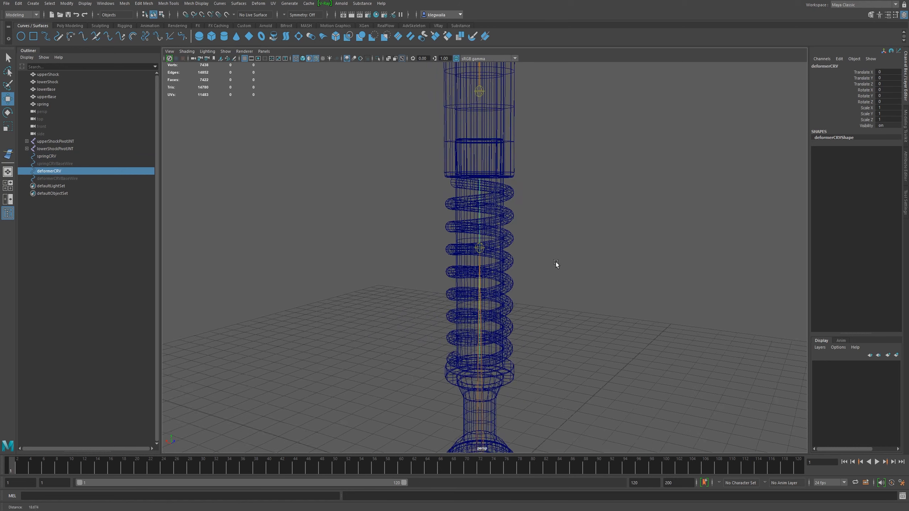
right_click_drag(477, 182, 443, 182)
left_click_drag(491, 179, 491, 179)
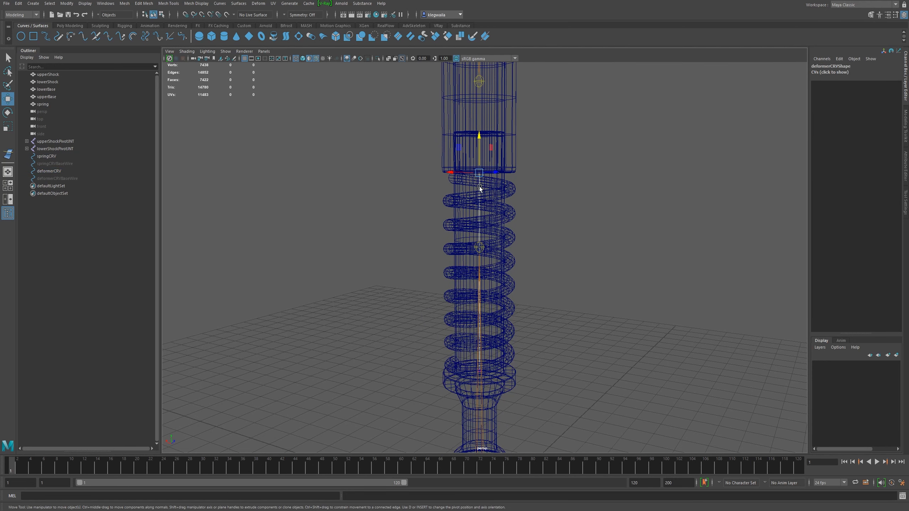
mouse_move(478, 139)
left_mouse_down()
mouse_move(478, 186)
mouse_move(483, 99)
mouse_move(484, 205)
mouse_move(488, 114)
mouse_move(498, 204)
mouse_move(497, 68)
mouse_move(494, 209)
mouse_move(496, 108)
mouse_move(503, 181)
mouse_move(479, 161)
mouse_move(483, 123)
mouse_move(482, 214)
mouse_move(491, 138)
mouse_move(492, 218)
mouse_move(498, 128)
mouse_move(492, 223)
mouse_move(490, 133)
left_mouse_up()
key("5")
key("ctrl+z")
key("ctrl+z")
left_click_drag(471, 212, 475, 206, "alt")
middle_click_drag(475, 206, 472, 168, "alt")
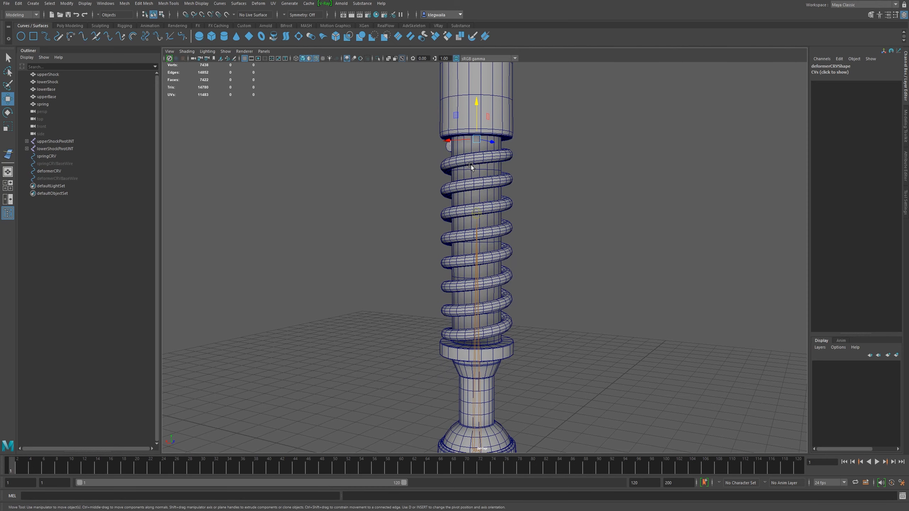
Return to wireframe display and hide the joints in the perspective view
key("4")
middle_click_drag(533, 290, 537, 229, "alt")
right_click_drag(433, 272, 454, 331, "alt")
left_click(225, 52)
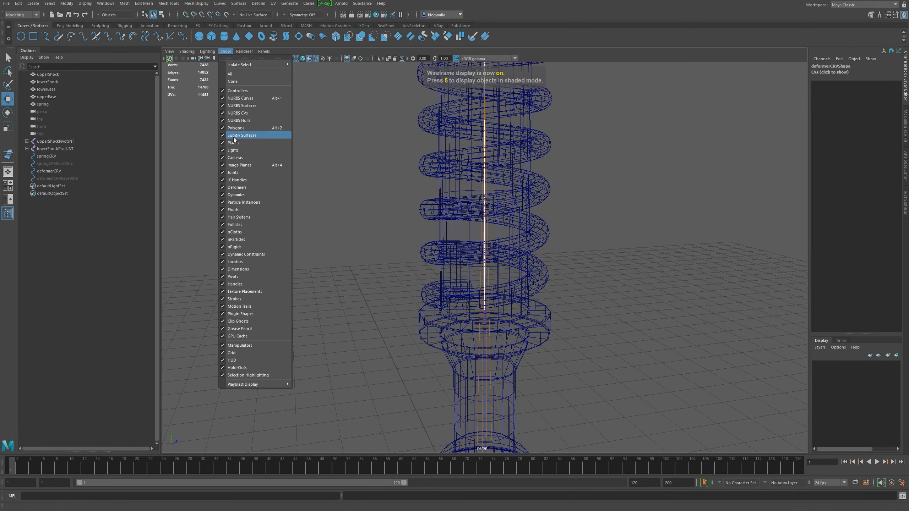
left_click(240, 174)
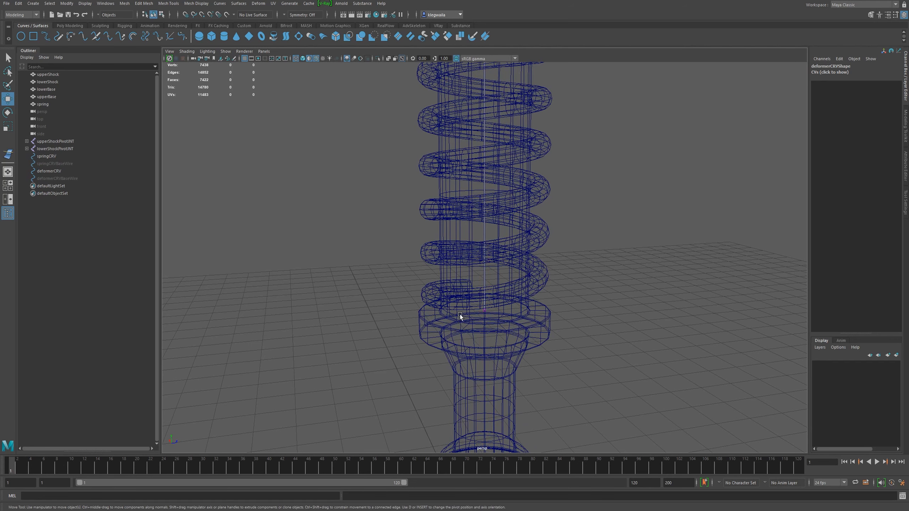
Try moving deformerCRV's bottom control vertex vertically in shaded display and undo the moves
mouse_move(541, 347)
right_mouse_down("alt")
mouse_move(507, 299)
mouse_move(511, 333)
right_mouse_up("alt")
key("5")
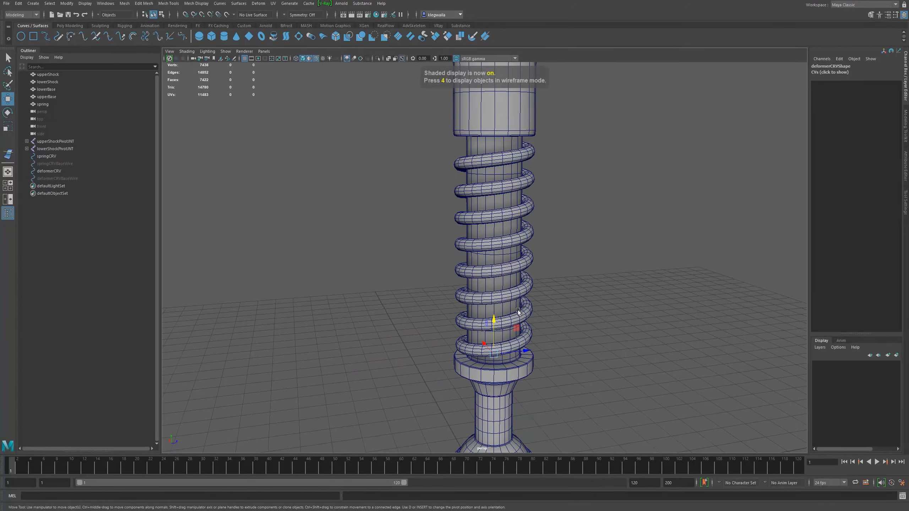
mouse_move(490, 324)
left_mouse_down()
mouse_move(507, 160)
mouse_move(493, 206)
mouse_move(493, 324)
mouse_move(491, 203)
mouse_move(494, 325)
left_mouse_up()
key("ctrl+z")
key("ctrl+z")
key("ctrl+z")
key("ctrl+z")
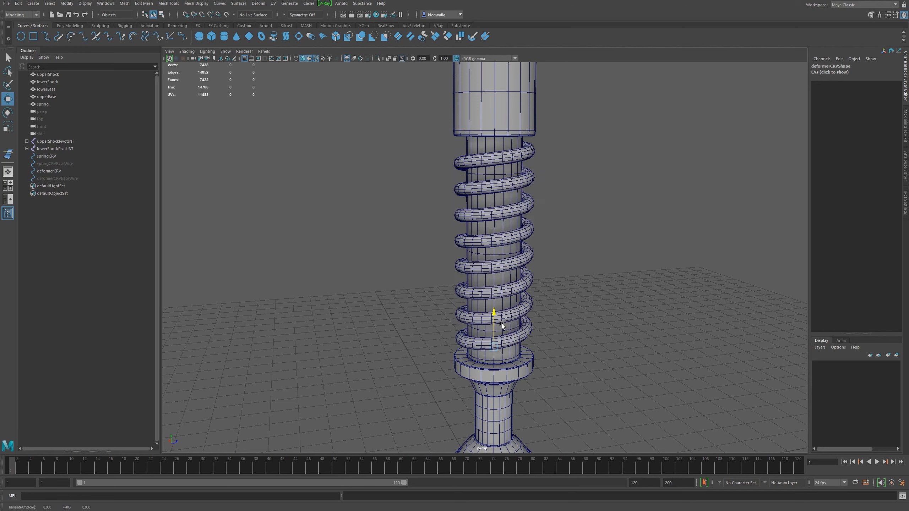
Try stretching and compressing the spring by moving deformerCRV's top control vertex up and down, undoing each move
left_click_drag(466, 115, 518, 160)
left_click_drag(496, 95, 516, 83)
key("ctrl+z")
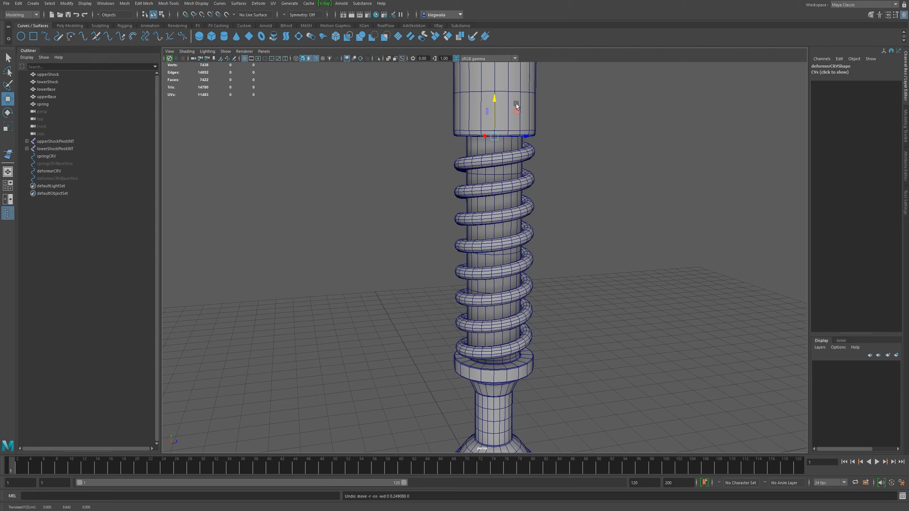
mouse_move(562, 313)
middle_mouse_down("alt")
mouse_move(563, 233)
mouse_move(564, 326)
middle_mouse_up("alt")
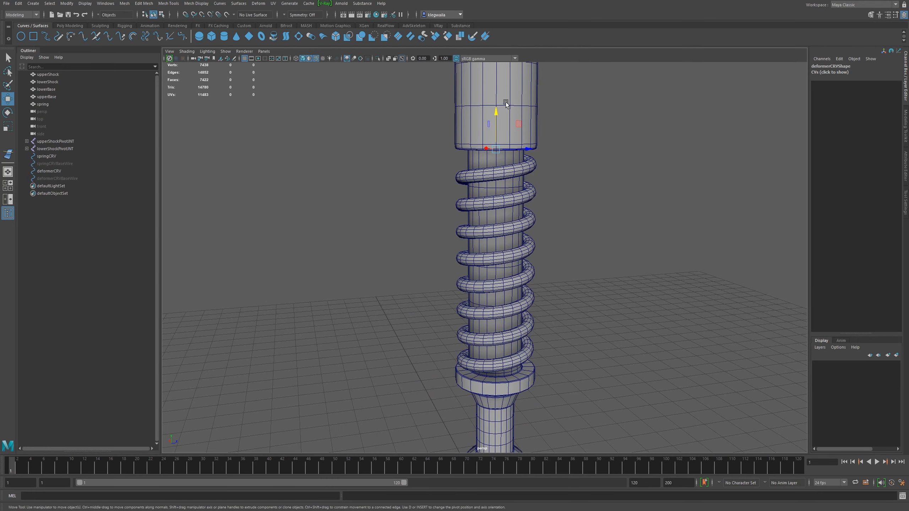
left_click_drag(496, 113, 491, 239)
key("ctrl+z")
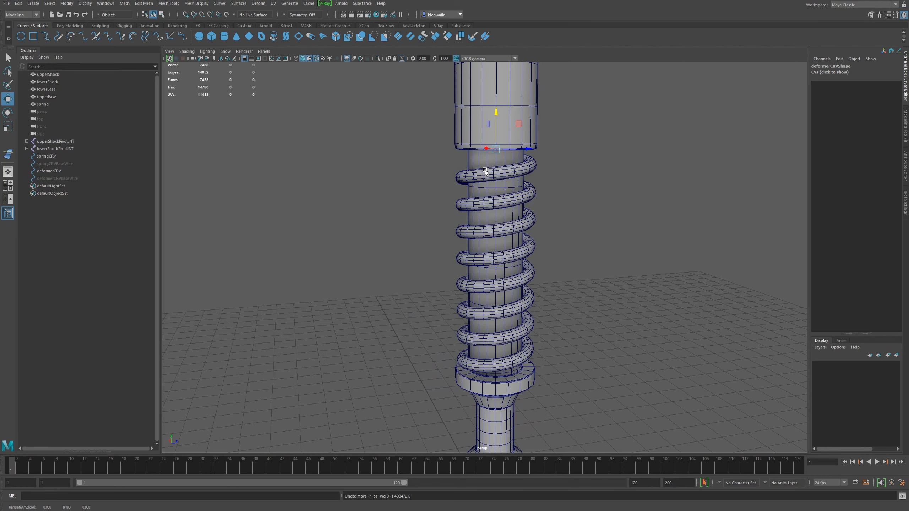
Select deformerCRV's bottom control vertex and test moving it upward, undoing the move
left_click_drag(425, 329, 553, 416)
left_click_drag(494, 338, 514, 266)
key("ctrl+z")
middle_click_drag(526, 276, 517, 278, "alt")
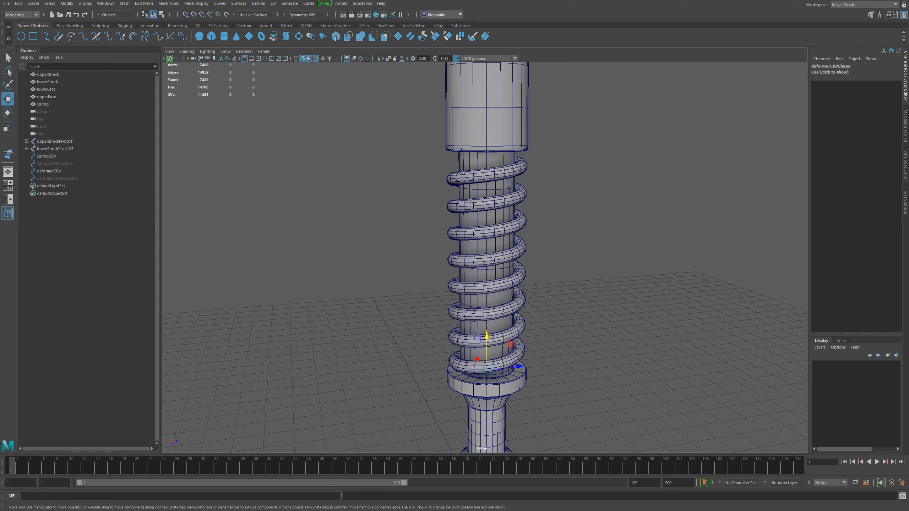
middle_click_drag(513, 270, 510, 271, "alt")
Switch to wireframe display and create a cluster deformer on deformerCRV's bottom control vertex
key("4")
scroll(518, 223, "up", 3)
middle_click_drag(518, 223, 504, 263, "alt")
left_click_drag(504, 263, 496, 382, "alt")
left_click_drag(406, 319, 442, 98, "alt")
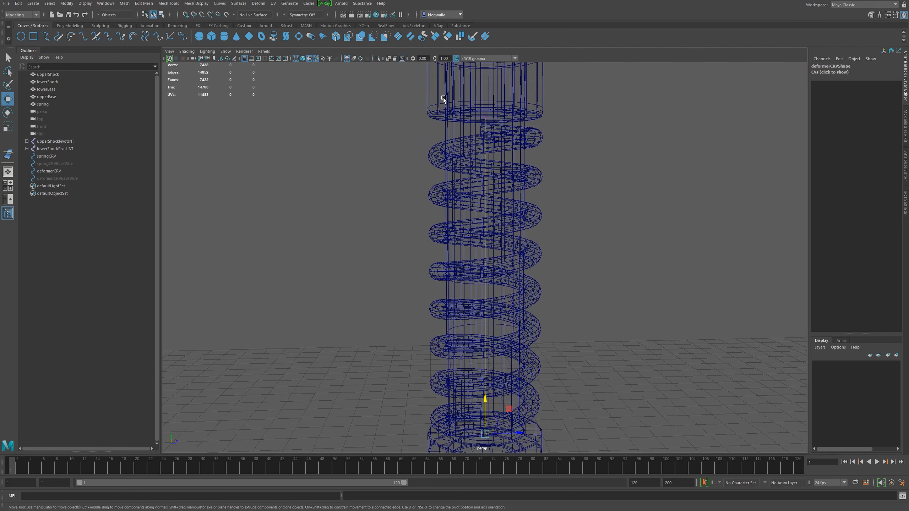
right_click(486, 123)
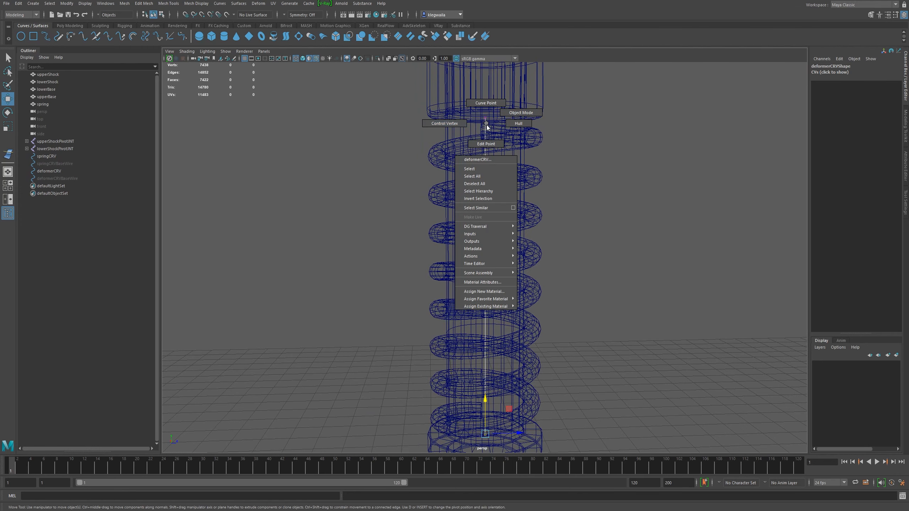
left_click(487, 127)
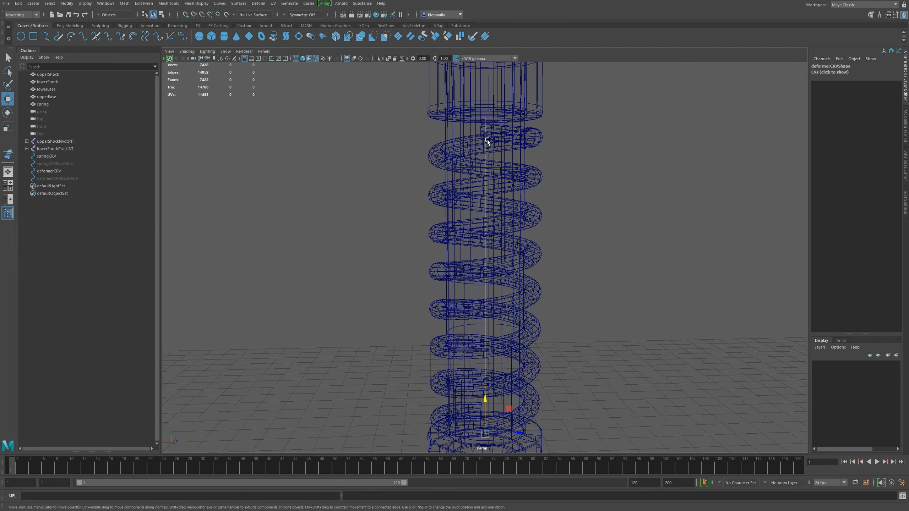
left_click_drag(470, 142, 517, 217, "alt")
left_click_drag(525, 312, 274, 114, "alt")
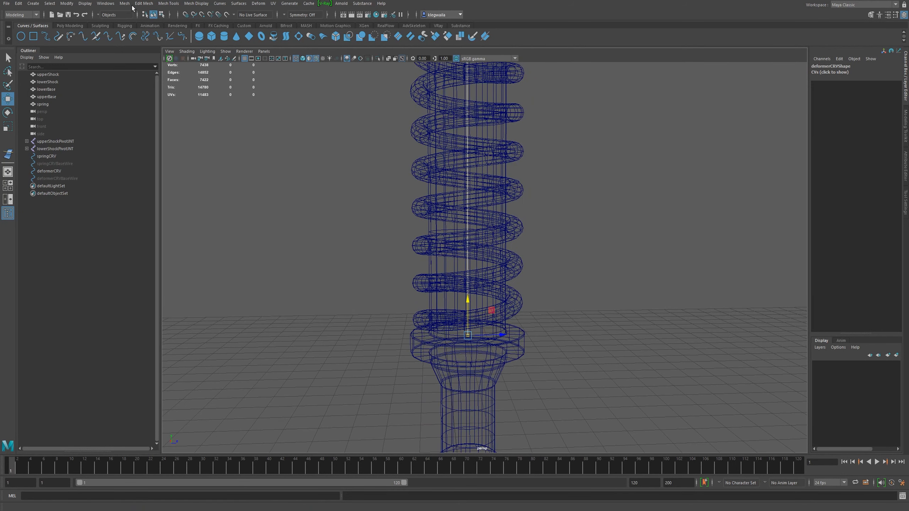
left_click_drag(365, 265, 362, 252, "alt")
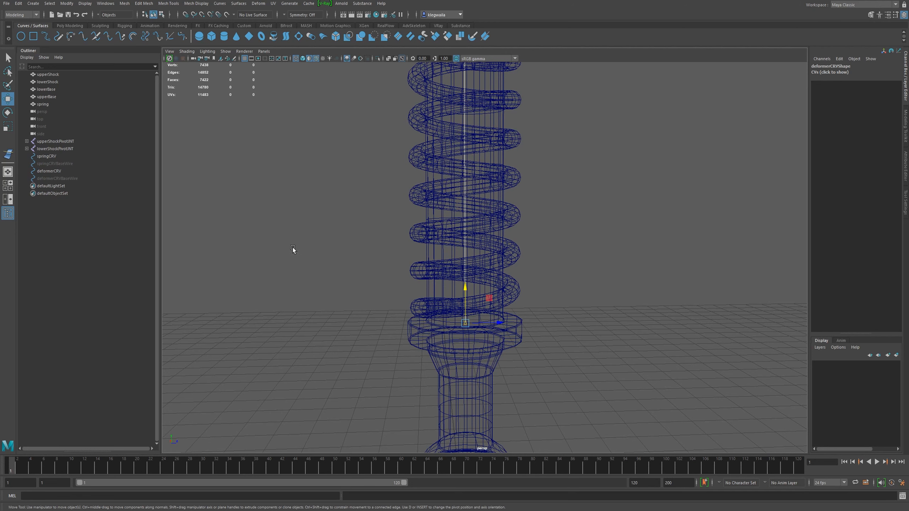
left_click(260, 3)
left_click(269, 30)
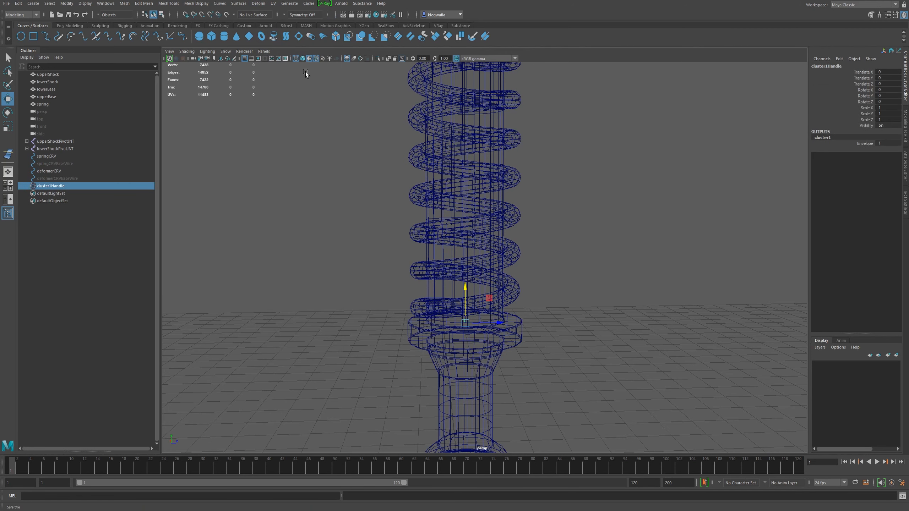
Create a second cluster deformer on deformerCRV's top control vertex
scroll(536, 341, "up", 3)
scroll(414, 270, "up", 2)
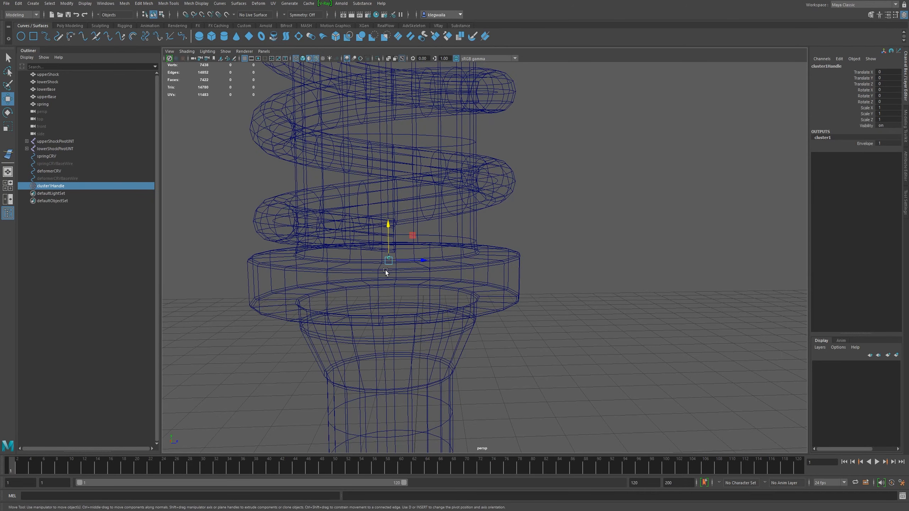
scroll(517, 267, "down", 6)
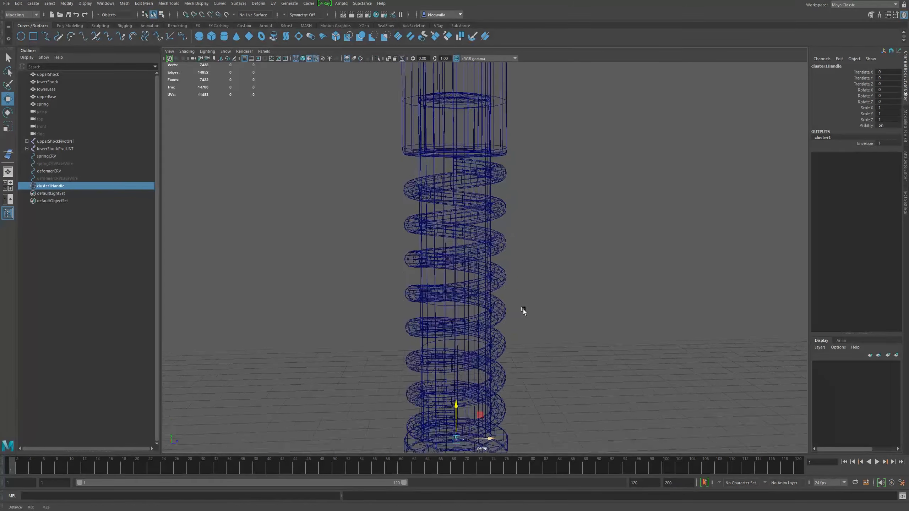
left_click_drag(522, 310, 461, 227, "alt")
left_click(47, 171)
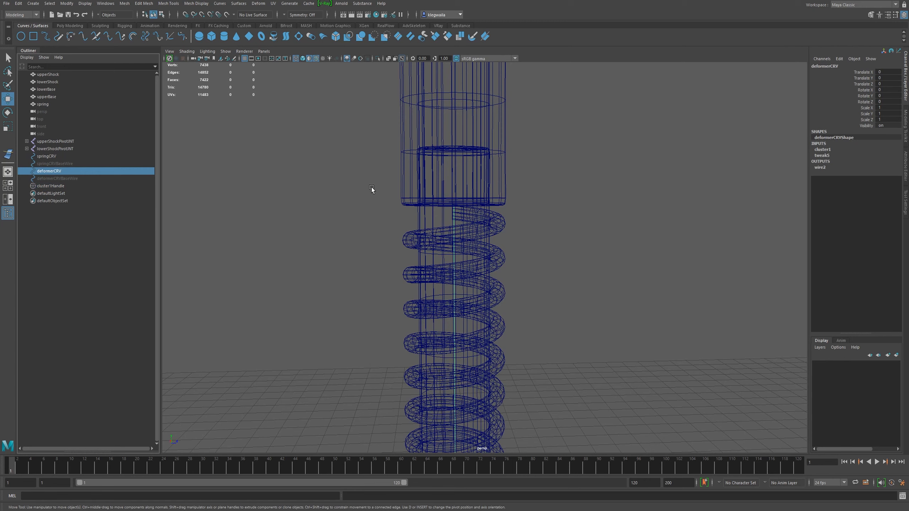
right_click_drag(453, 220, 416, 212)
key("ctrl+z")
left_click_drag(409, 160, 495, 223)
left_click(258, 4)
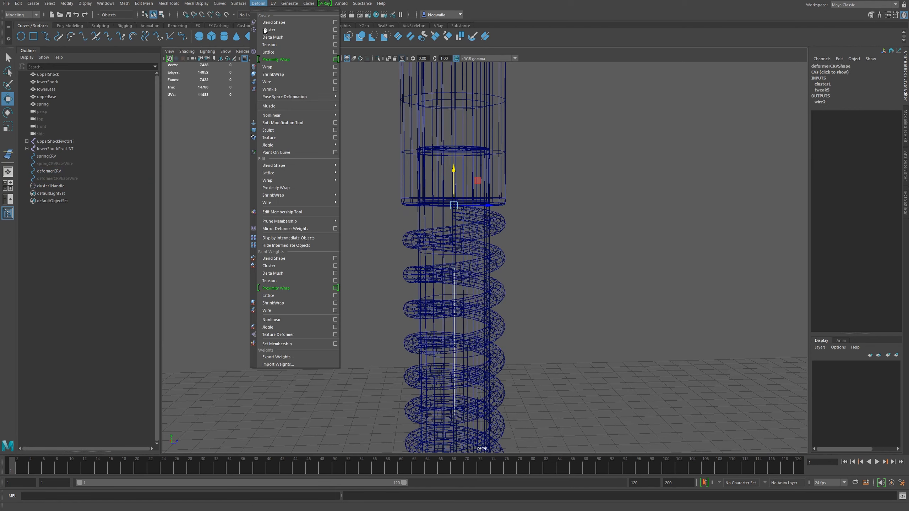
left_click(275, 30)
Try moving cluster1Handle up and cluster2Handle down along the shock's axis, undoing each move
scroll(490, 258, "down", 5)
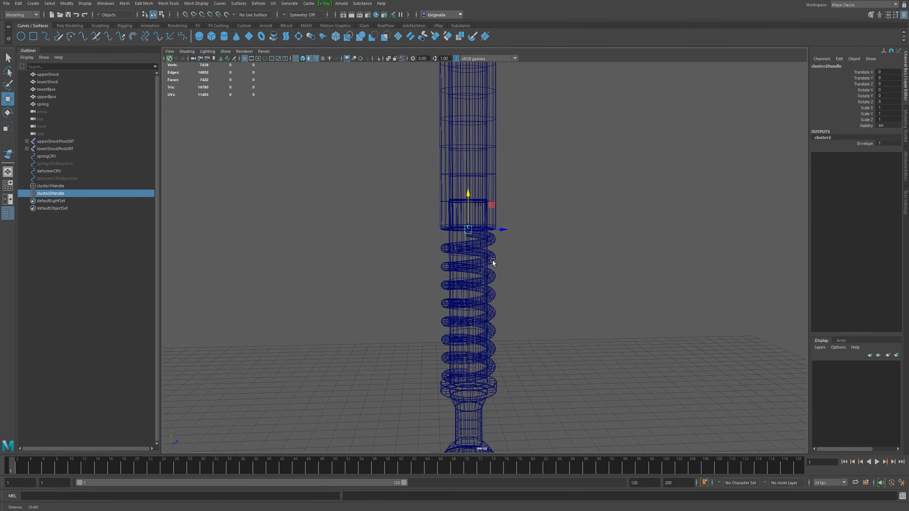
left_click(50, 186)
left_click_drag(461, 290, 462, 269)
key("ctrl+z")
left_click(48, 193)
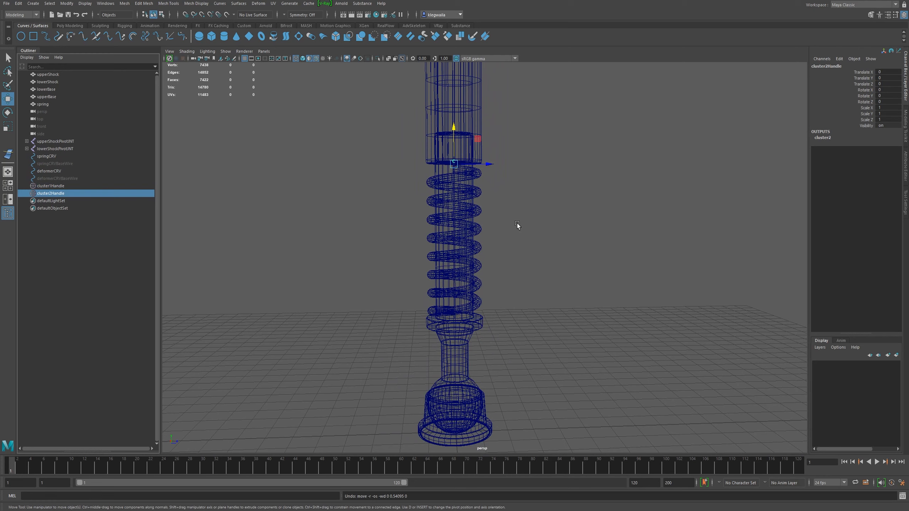
left_click_drag(458, 146, 456, 168)
key("ctrl+z")
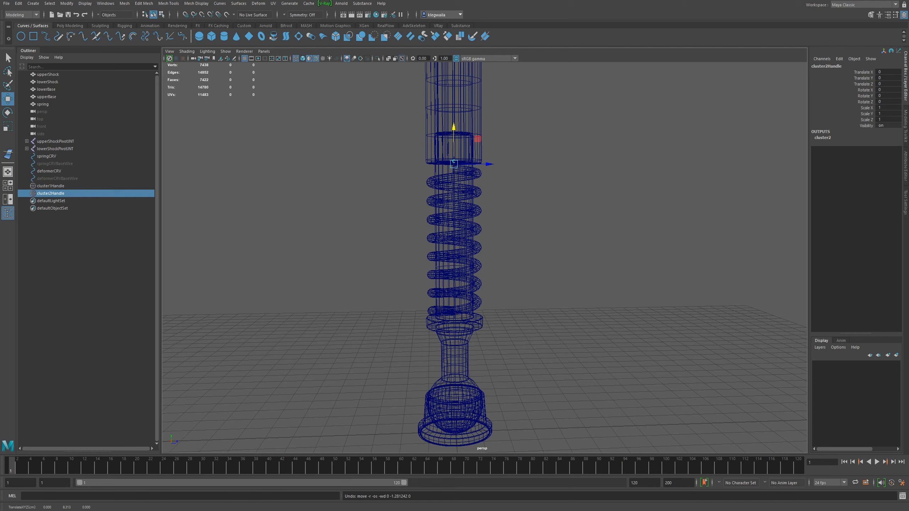
Show the joints again in the perspective view
middle_click_drag(461, 167, 481, 218, "alt")
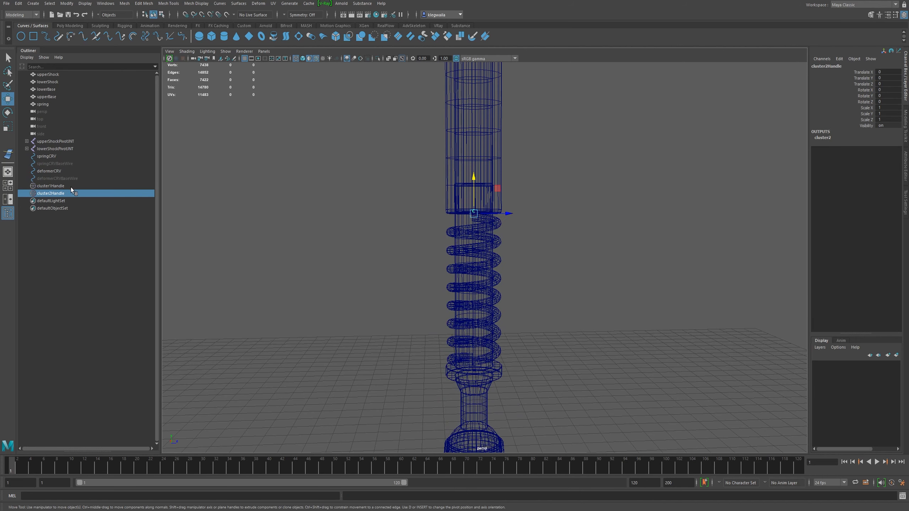
left_click(225, 51)
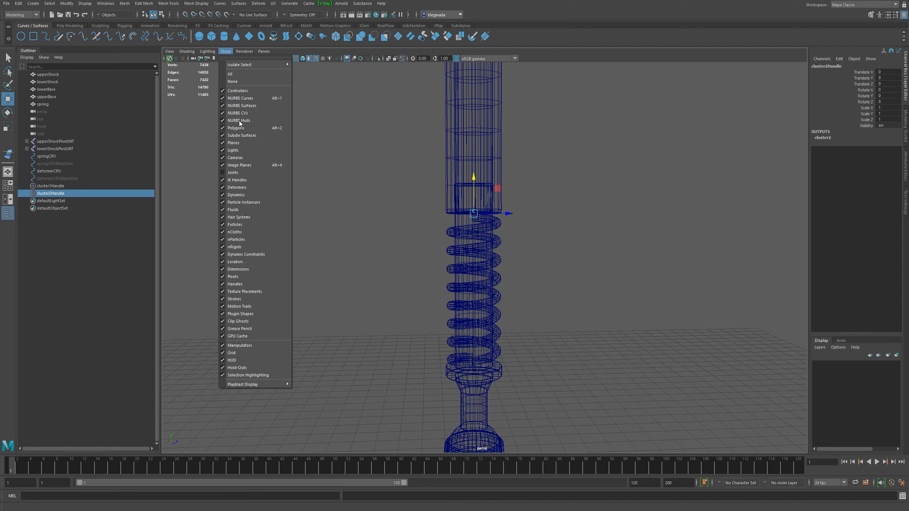
left_click(236, 172)
Parent cluster2Handle under upperShockPivotJNT and cluster1Handle under lowerShockPivotJNT
left_click_drag(466, 210, 509, 244, "alt")
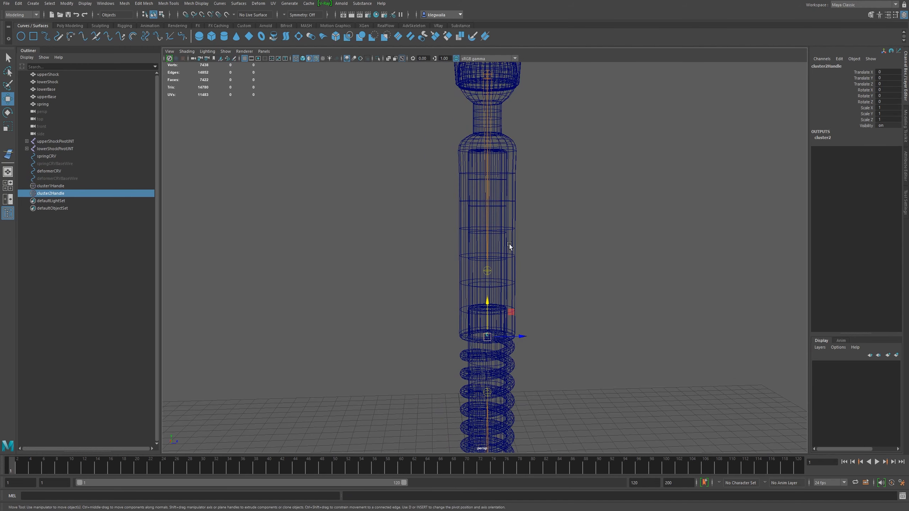
left_click_drag(454, 345, 474, 377, "alt")
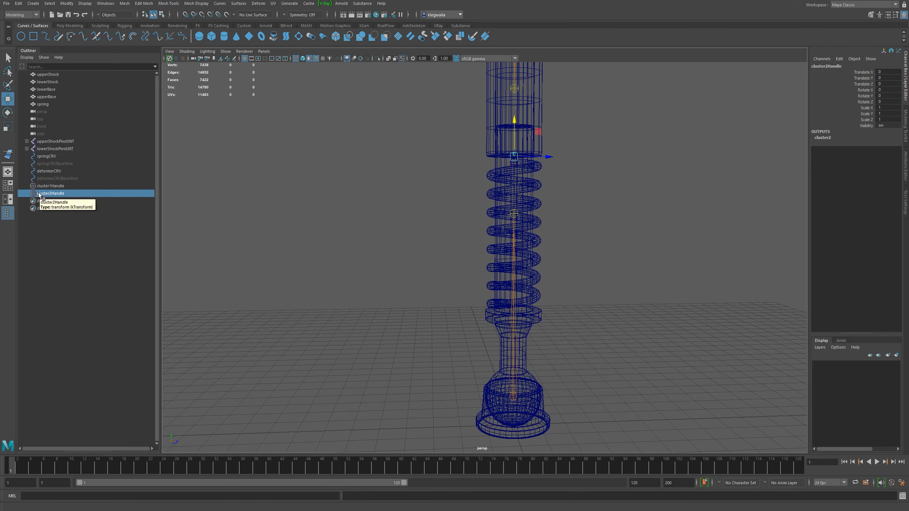
left_click_drag(41, 195, 61, 140)
left_click_drag(56, 188, 63, 148)
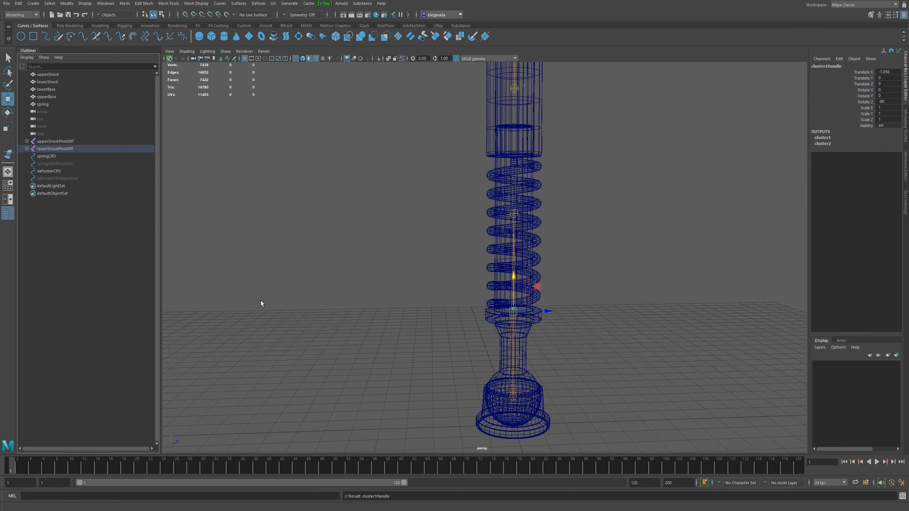
Switch to shaded display and test moving the upper and lower shock pivot joints, undoing each move
scroll(539, 328, "down", 3)
middle_click_drag(547, 277, 554, 360, "alt")
scroll(563, 163, "down", 1)
middle_click_drag(562, 164, 564, 196, "alt")
scroll(564, 196, "down", 3)
left_click(503, 173)
mouse_move(507, 173)
left_mouse_down()
mouse_move(511, 211)
mouse_move(518, 163)
mouse_move(521, 197)
mouse_move(521, 174)
left_mouse_up()
key("5")
key("ctrl+z")
left_click(502, 405)
left_click_drag(508, 379, 497, 364)
key("ctrl+z")
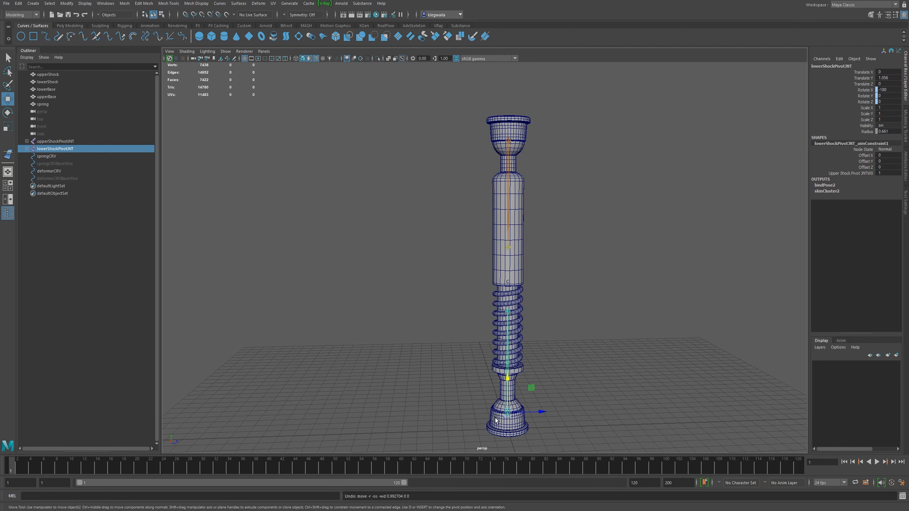
Turn off the default material in the perspective view to show the shock's assigned materials
left_click(309, 58)
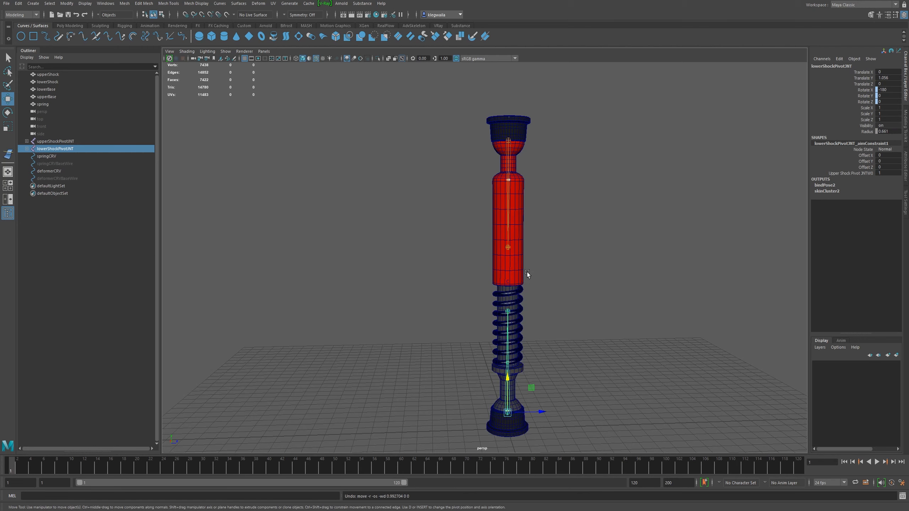
middle_click_drag(518, 350, 515, 288, "alt")
scroll(516, 288, "up", 2)
left_click_drag(515, 286, 491, 229, "alt")
middle_click_drag(492, 229, 492, 247, "alt")
left_click_drag(492, 247, 491, 253, "alt")
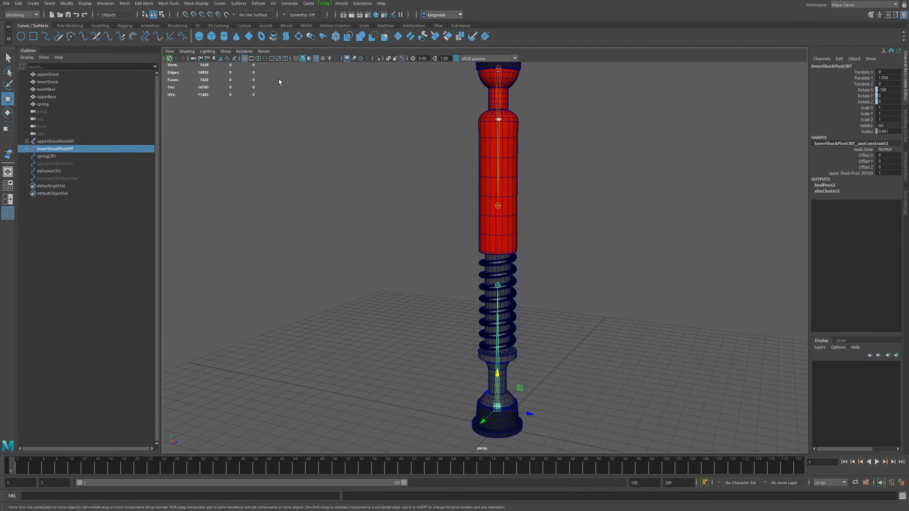
left_click_drag(600, 323, 622, 301, "alt")
left_click_drag(483, 422, 488, 436, "alt")
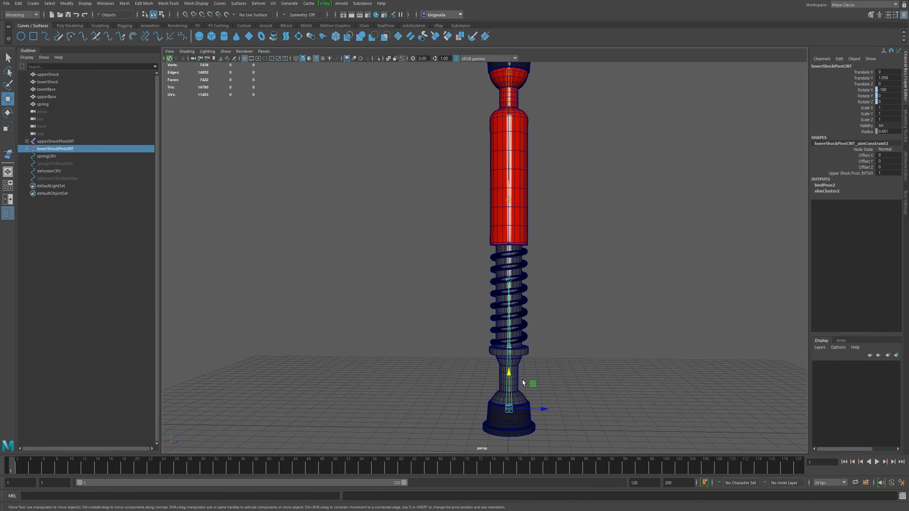
Try moving lowerShockPivotJNT sideways and upperShockPivotJNT up and down to tilt, stretch and compress the shock
left_click_drag(545, 411, 404, 369)
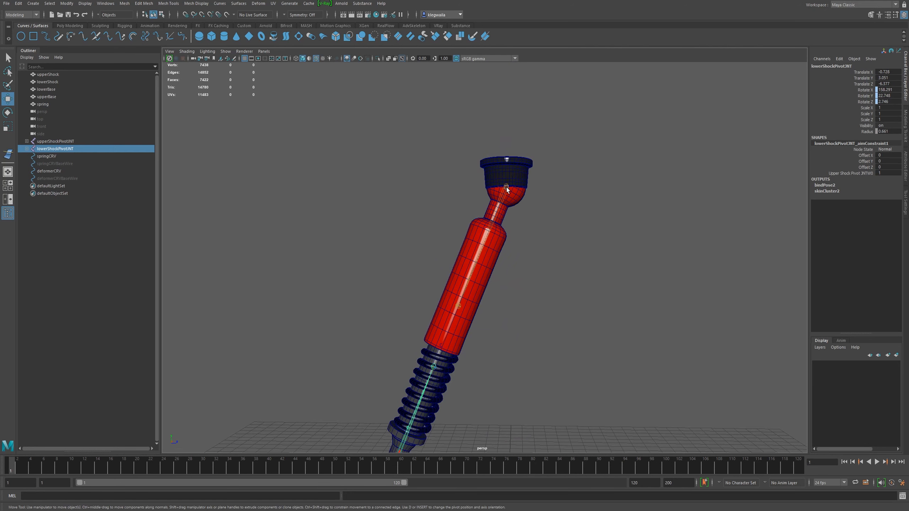
left_click(506, 187)
mouse_move(508, 190)
left_mouse_down()
mouse_move(559, 165)
mouse_move(543, 196)
mouse_move(507, 178)
left_mouse_up()
middle_click_drag(521, 228, 531, 169, "alt")
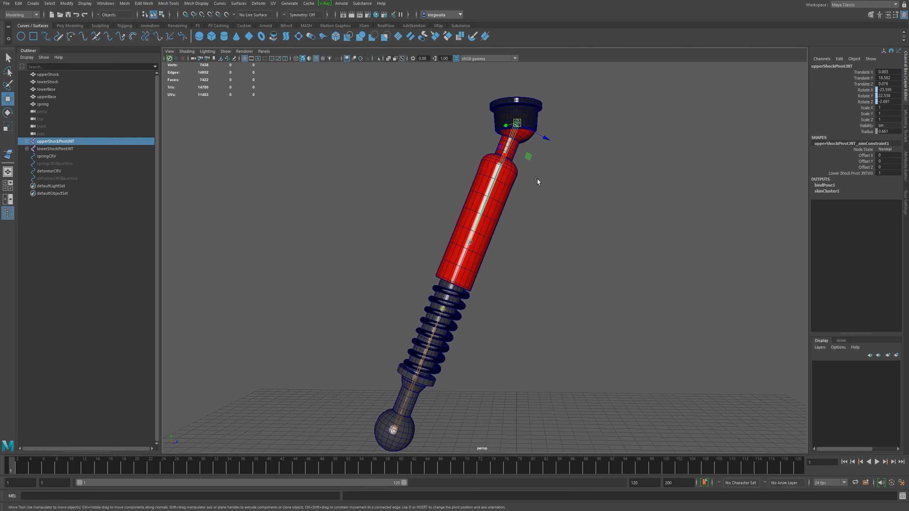
right_click_drag(530, 170, 506, 172, "alt")
left_click_drag(513, 145, 507, 181)
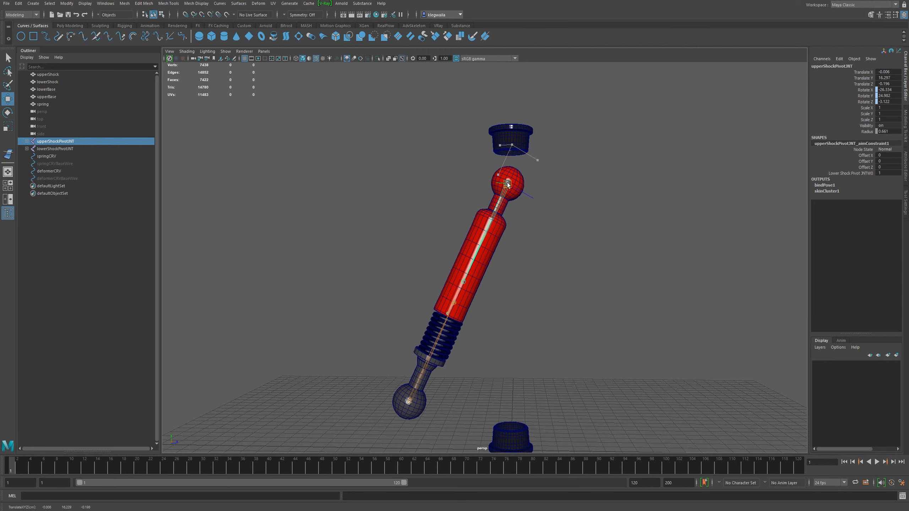
Examine the compressed spring's coils where they meet the red upper shock body
left_click_drag(447, 247, 561, 229, "alt")
right_click_drag(561, 229, 551, 347, "alt")
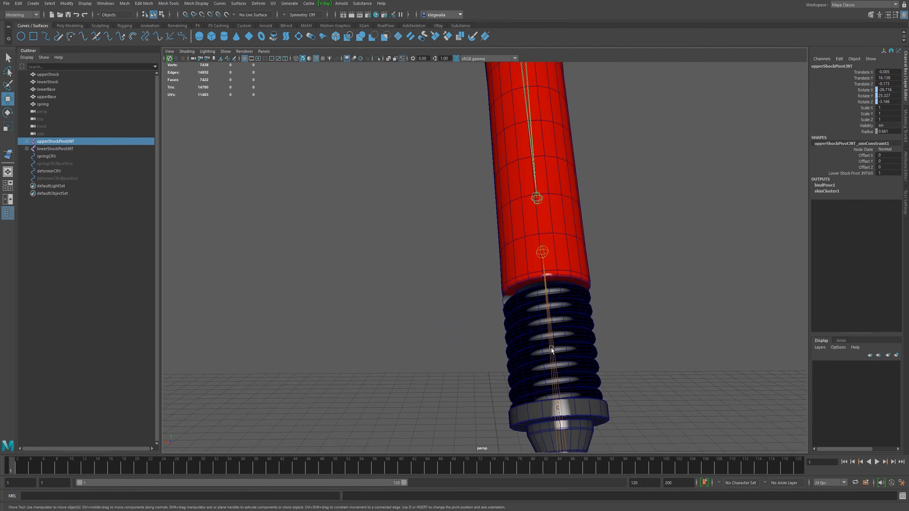
left_click(528, 322)
mouse_move(528, 322)
left_mouse_down("alt")
mouse_move(553, 324)
mouse_move(523, 324)
left_mouse_up("alt")
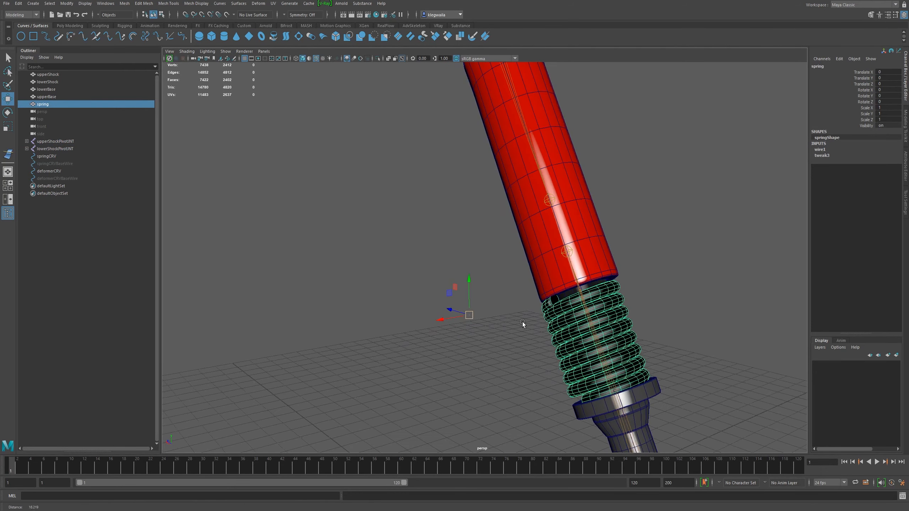
right_click_drag(523, 324, 547, 333, "alt")
middle_click_drag(547, 333, 417, 232, "alt")
right_click_drag(417, 232, 442, 232, "alt")
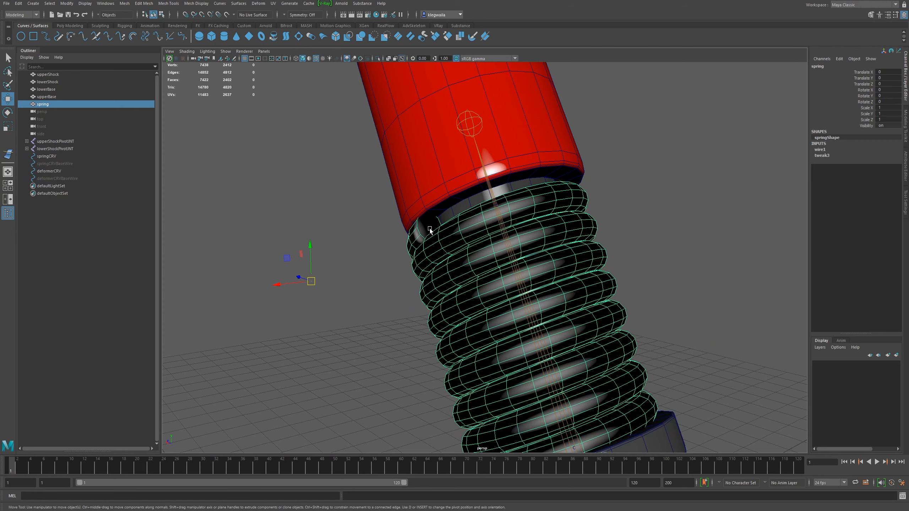
right_click_drag(641, 251, 609, 323, "alt")
left_click_drag(532, 275, 532, 286, "alt")
Undo the test moves of the upper and lower pivot joints
key("ctrl+z")
key("ctrl+z")
key("ctrl+z")
key("ctrl+z")
key("ctrl+z")
key("ctrl+z")
left_click_drag(439, 244, 444, 242, "alt")
key("ctrl+z")
Group lowerShockPivotJNT and upperShockPivotJNT, and name the group JOINTS
left_click_drag(466, 331, 439, 293, "alt")
middle_click_drag(438, 293, 439, 340, "alt")
right_click_drag(438, 340, 437, 243, "alt")
left_click_drag(438, 243, 360, 249, "alt")
right_click_drag(361, 249, 432, 278, "alt")
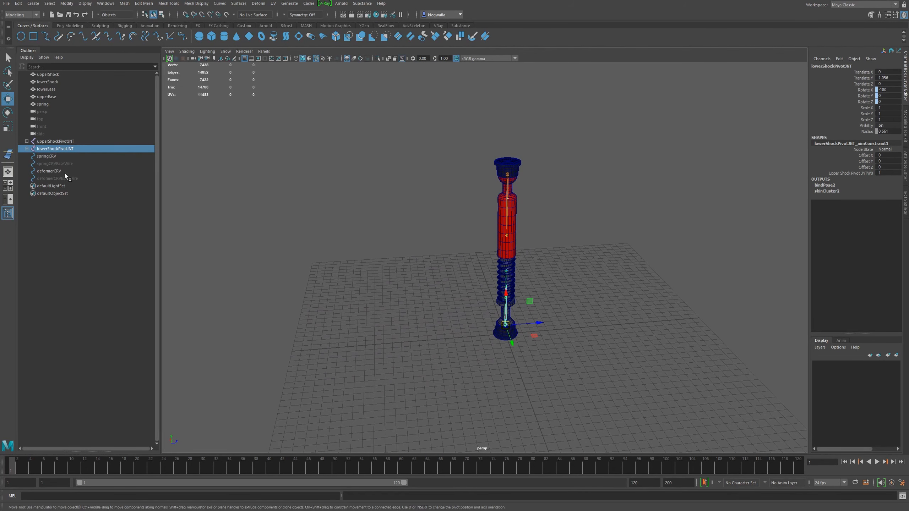
left_click(66, 141, "ctrl")
key("ctrl+g")
double_click(45, 171)
key("Caps_Lock")
type("joint")
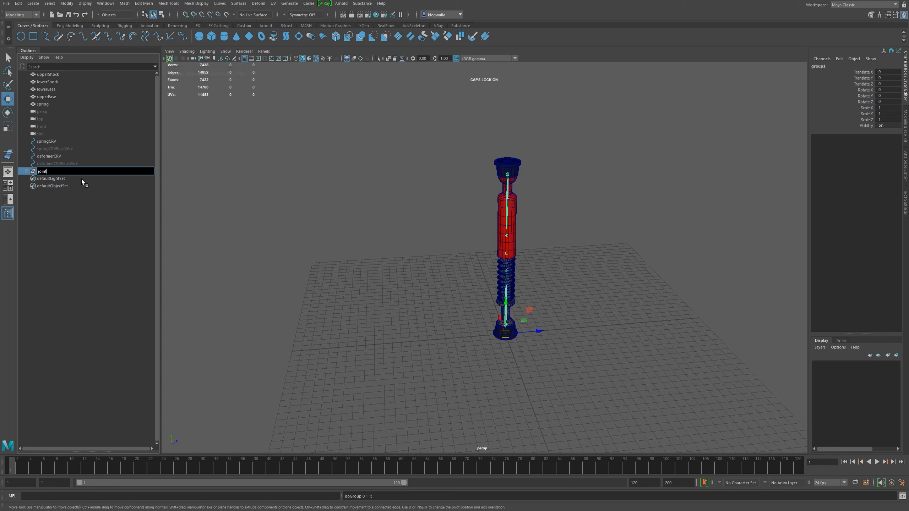
key("BackSpace")
key("BackSpace")
key("BackSpace")
type("JOINTS")
key("Return")
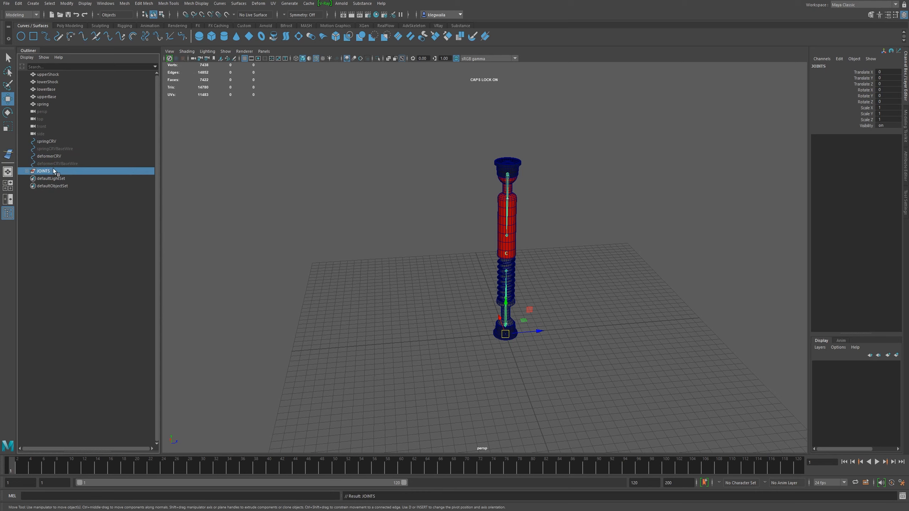
Group upperShock, lowerShock, lowerBase, upperBase and spring, and name the group GEOMETRY
left_click(45, 104)
left_click(50, 75, "shift")
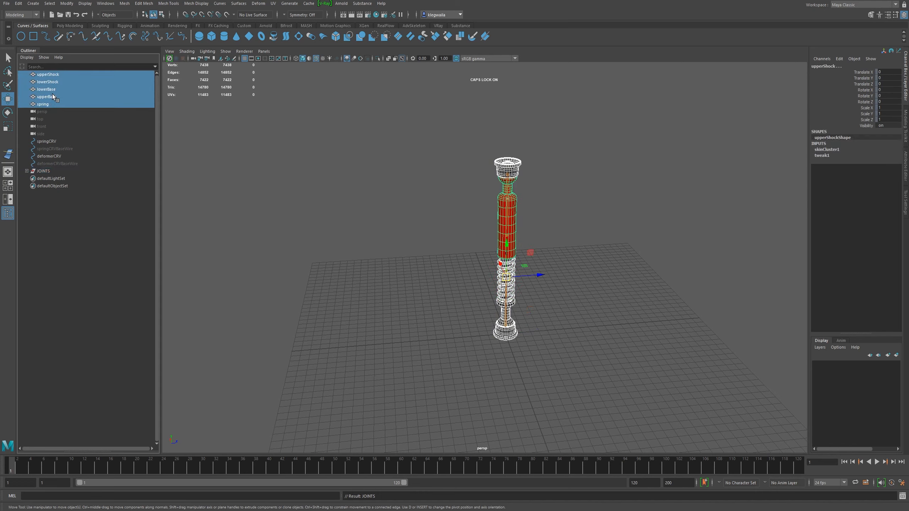
key("ctrl+g")
left_click(43, 148)
double_click(43, 141)
type("GE")
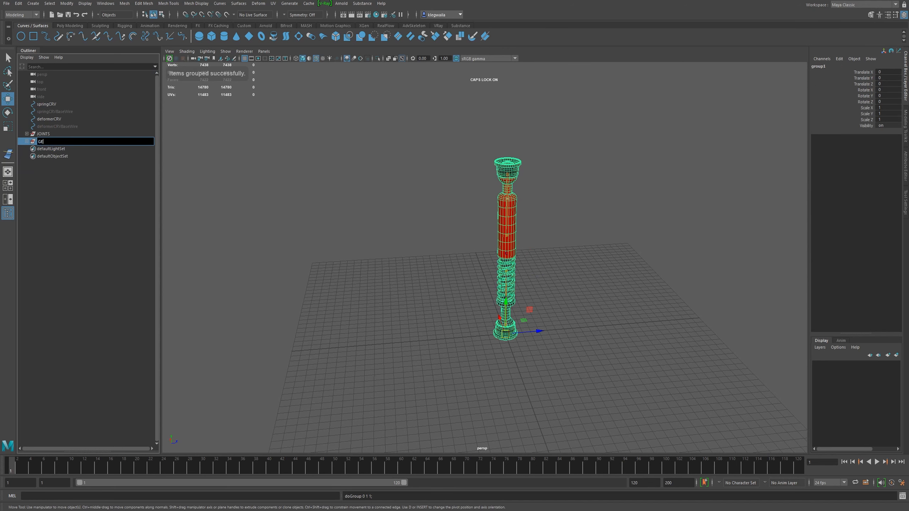
type("OMETRY")
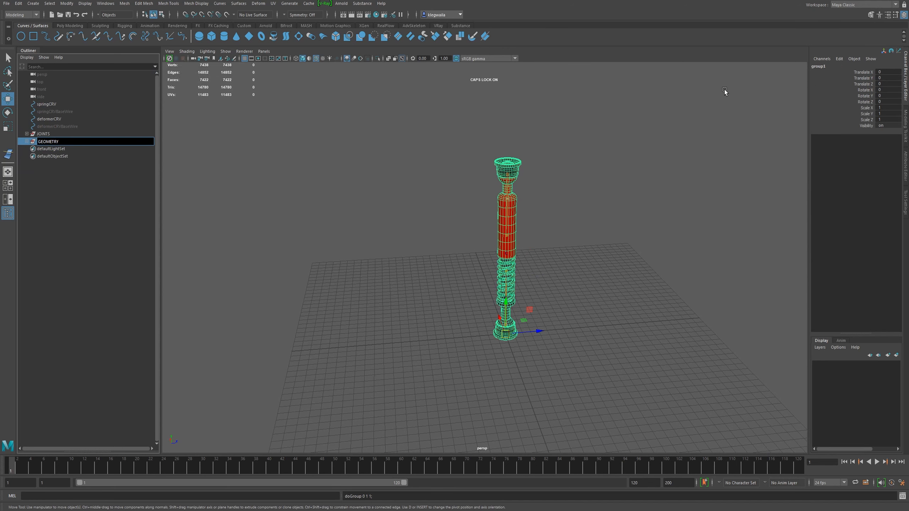
key("Return")
key("f")
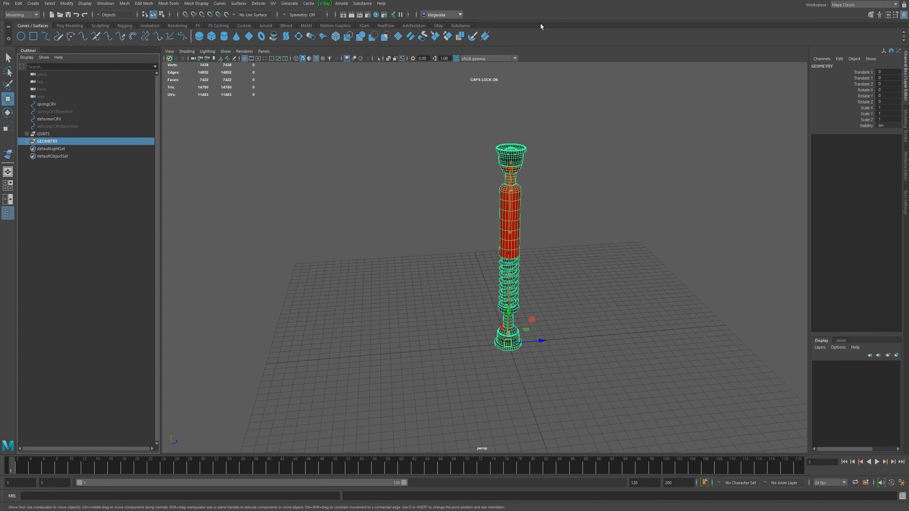
Group springCRV, deformerCRV and their two base wire curves, and name the group CURVES
left_click(43, 102)
left_click(51, 126, "shift")
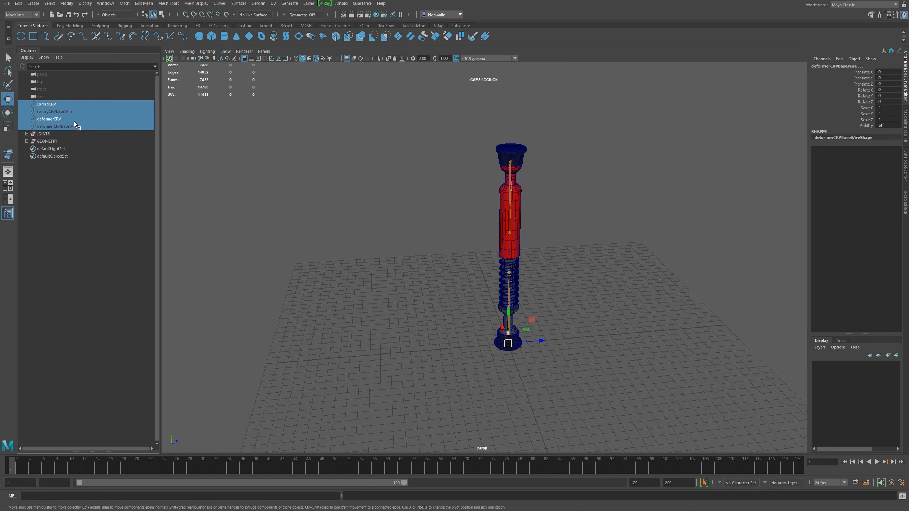
key("ctrl+g")
double_click(46, 120)
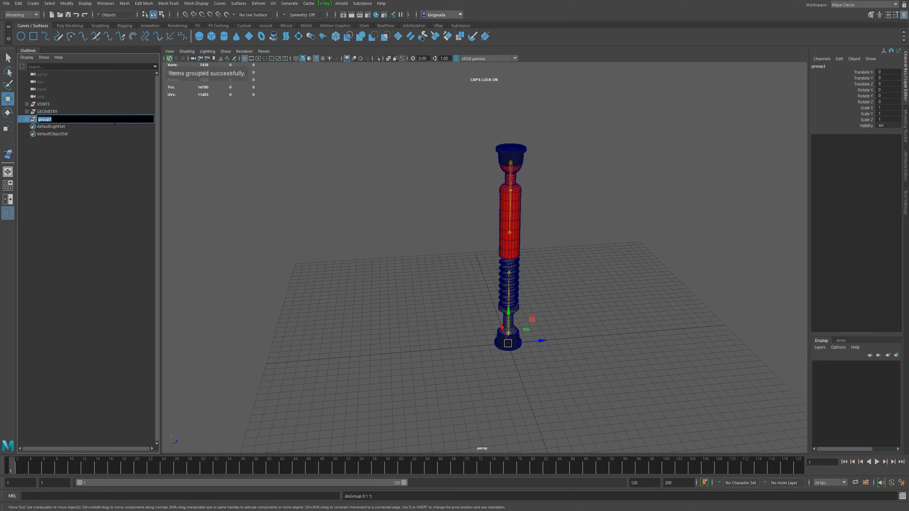
type("CURVES")
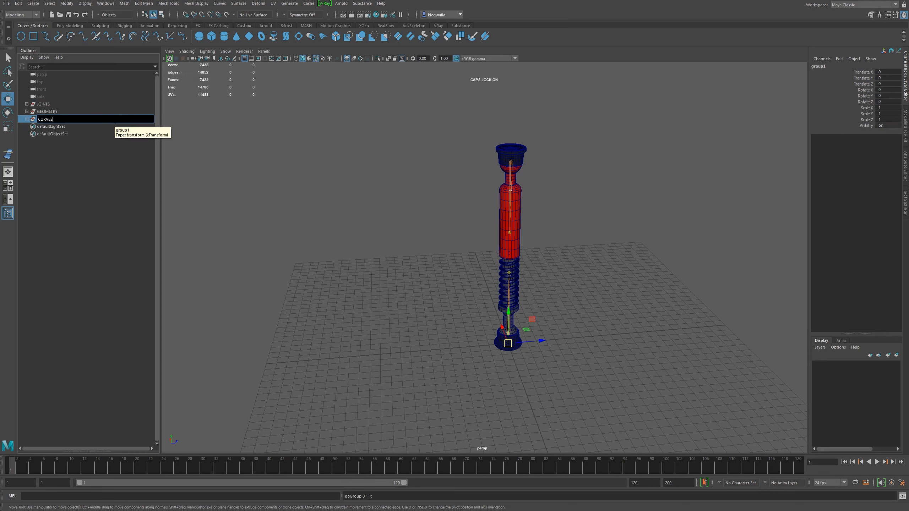
key("Return")
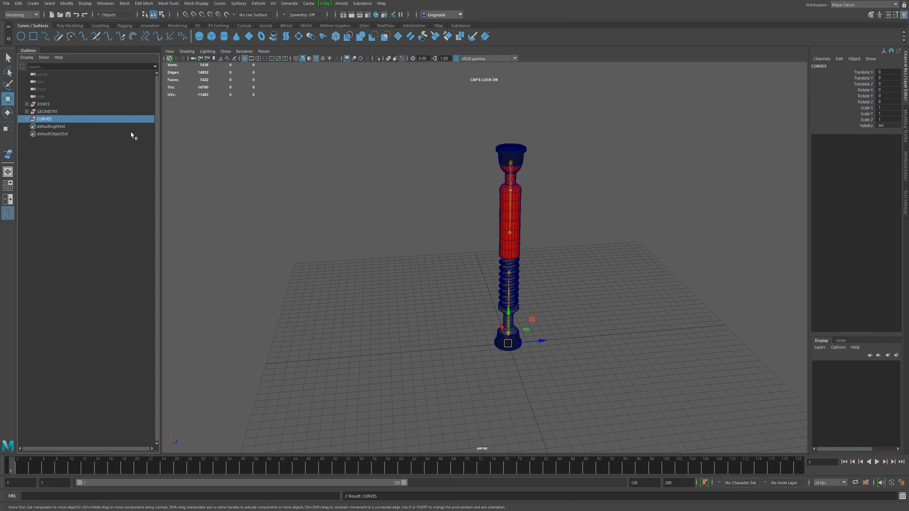
Lock and hide all translate, rotate, scale and visibility channels on the JOINTS, GEOMETRY and CURVES groups
left_click_drag(47, 104, 47, 122)
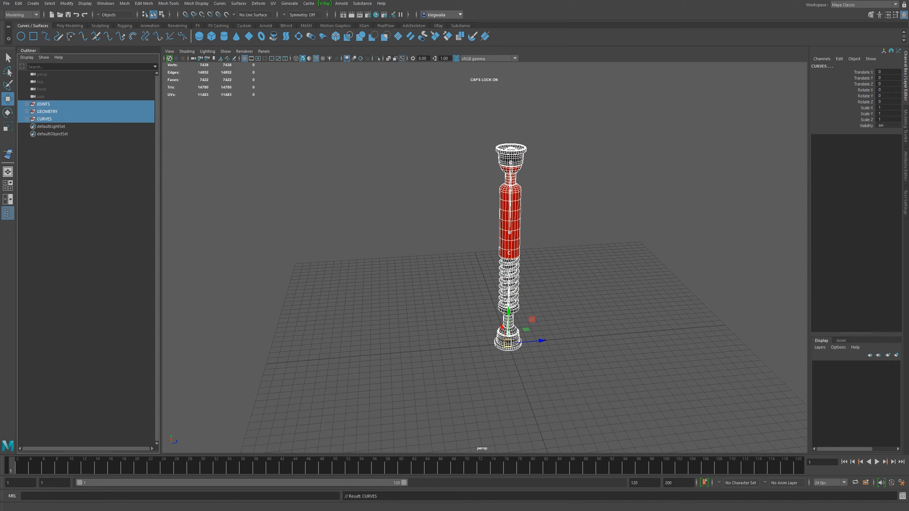
left_click_drag(862, 72, 864, 126)
right_click(864, 126)
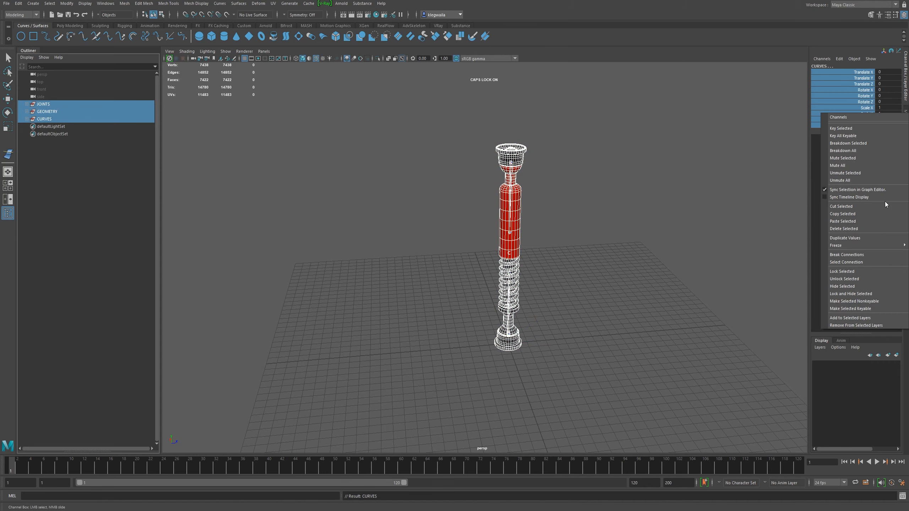
left_click(844, 294)
key("w")
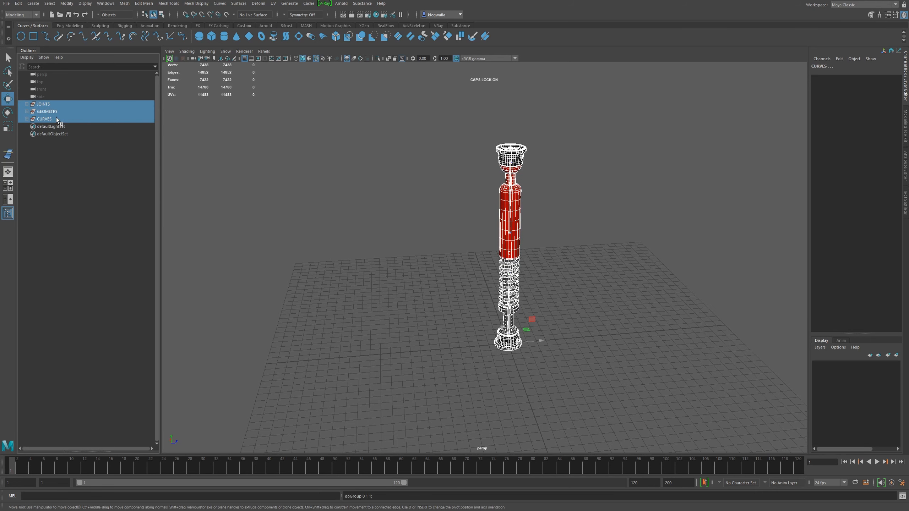
Group JOINTS, GEOMETRY and CURVES under one parent group named ShockRig
key("ctrl+g")
double_click(43, 105)
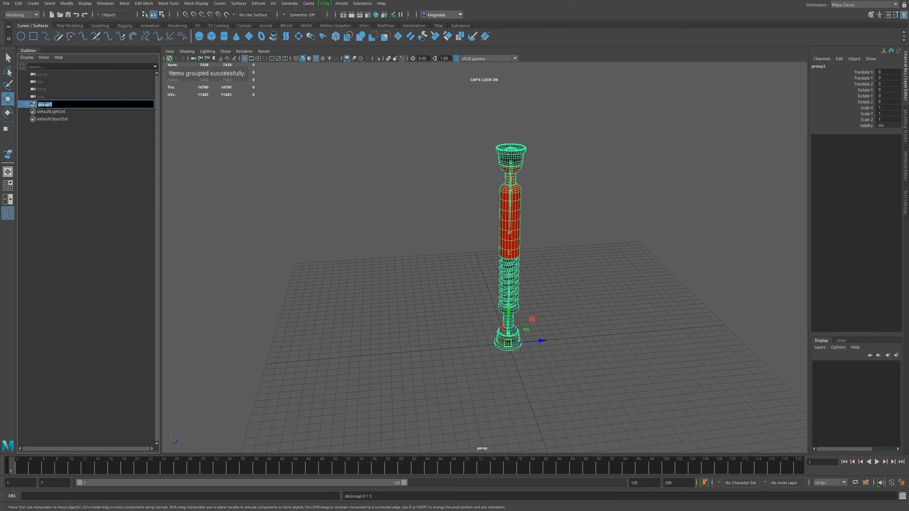
type("sH")
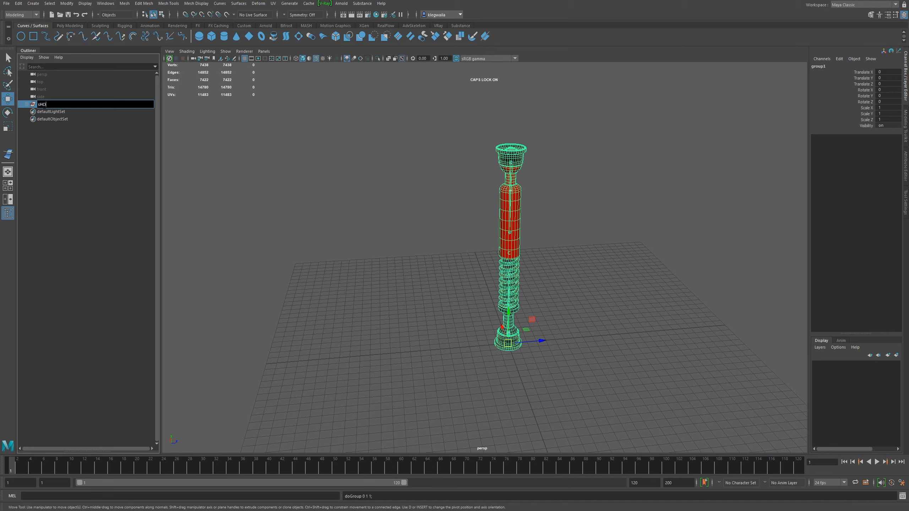
type("O")
key("BackSpace")
key("BackSpace")
key("BackSpace")
key("Caps_Lock")
type("ShockRig")
key("Return")
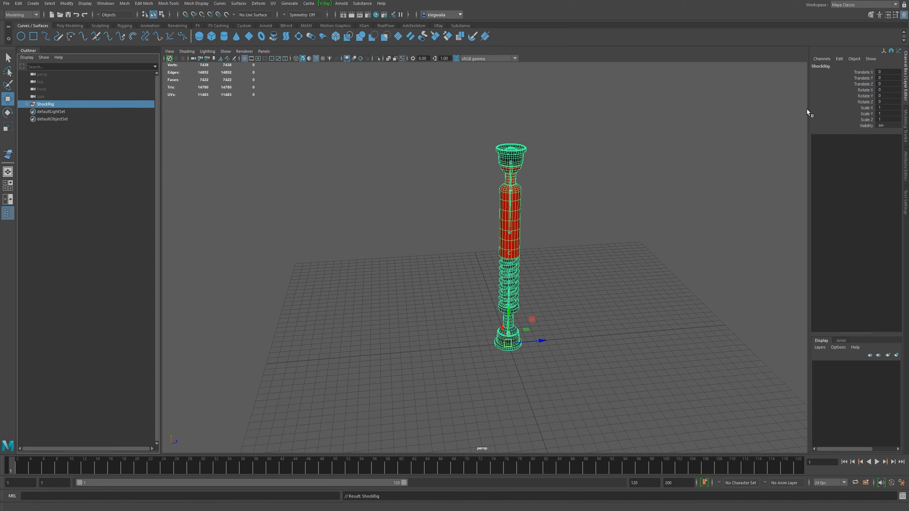
Examine the ShockRig group's contents and inspect the shock's lower base, spring and upper body from several angles
right_click_drag(517, 229, 464, 214, "alt")
left_click_drag(465, 215, 503, 244, "alt")
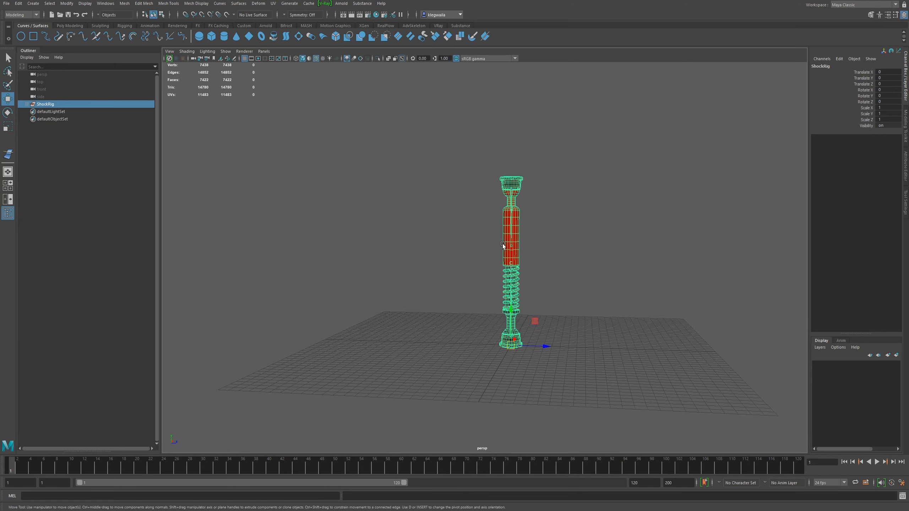
left_click(27, 104)
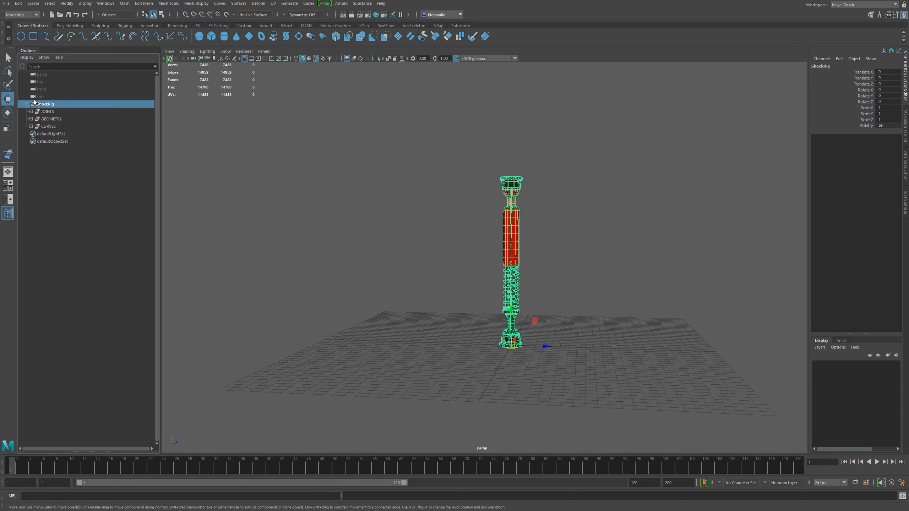
left_click(27, 104)
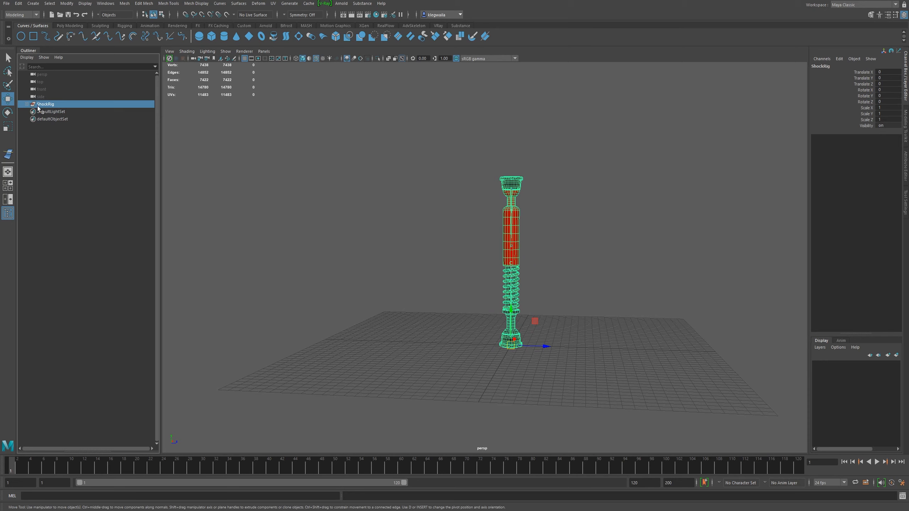
right_click_drag(535, 323, 575, 300, "alt")
left_click_drag(548, 269, 556, 276, "alt")
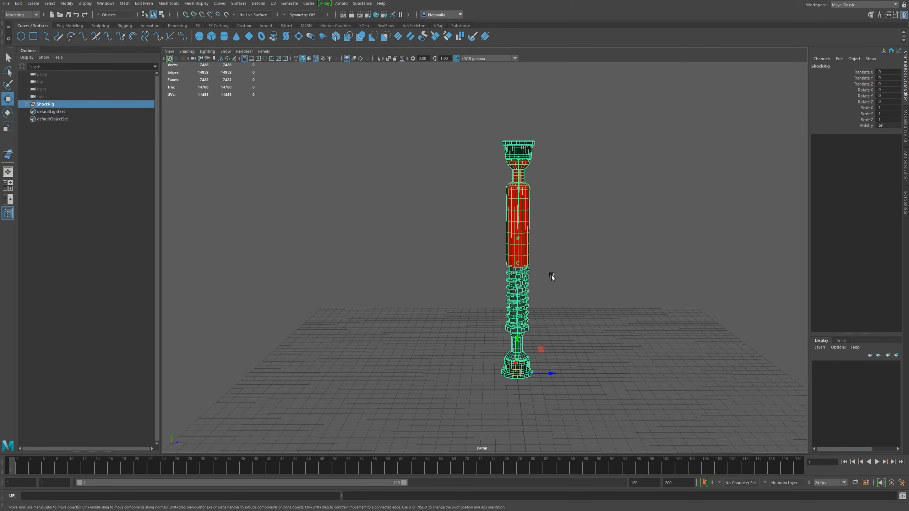
middle_click_drag(552, 276, 527, 190, "alt")
right_click_drag(408, 227, 551, 301, "alt")
left_click_drag(537, 323, 526, 293, "alt")
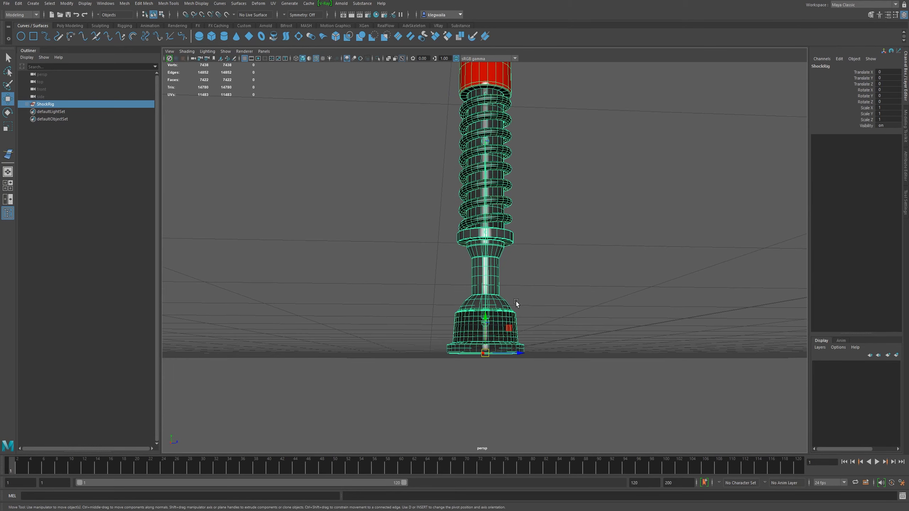
left_click(516, 320)
left_click(514, 322)
right_click_drag(559, 325, 496, 252, "alt")
middle_click_drag(497, 252, 500, 294, "alt")
left_click_drag(501, 294, 511, 315, "alt")
middle_click_drag(510, 315, 514, 360, "alt")
right_click_drag(515, 360, 499, 320, "alt")
left_click_drag(499, 321, 501, 320, "alt")
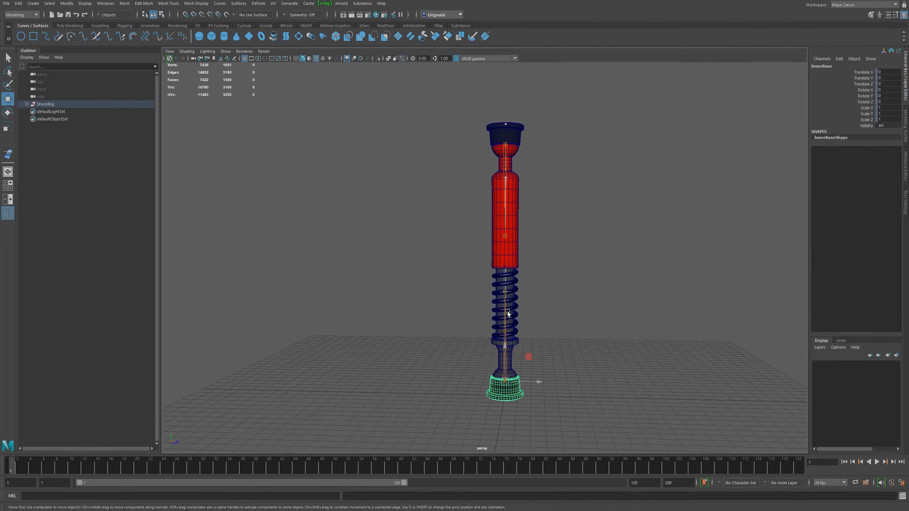
middle_click_drag(501, 319, 483, 361, "alt")
right_click_drag(475, 295, 516, 331, "alt")
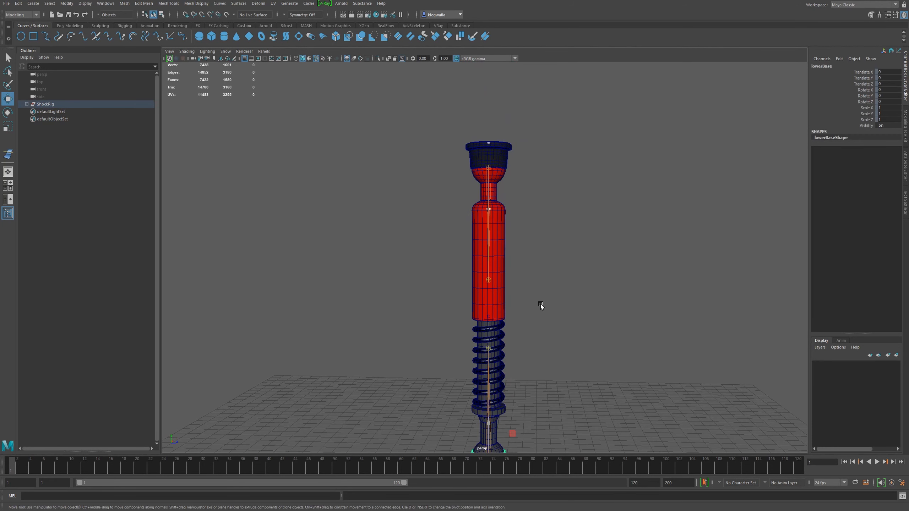
middle_click_drag(521, 318, 508, 259, "alt")
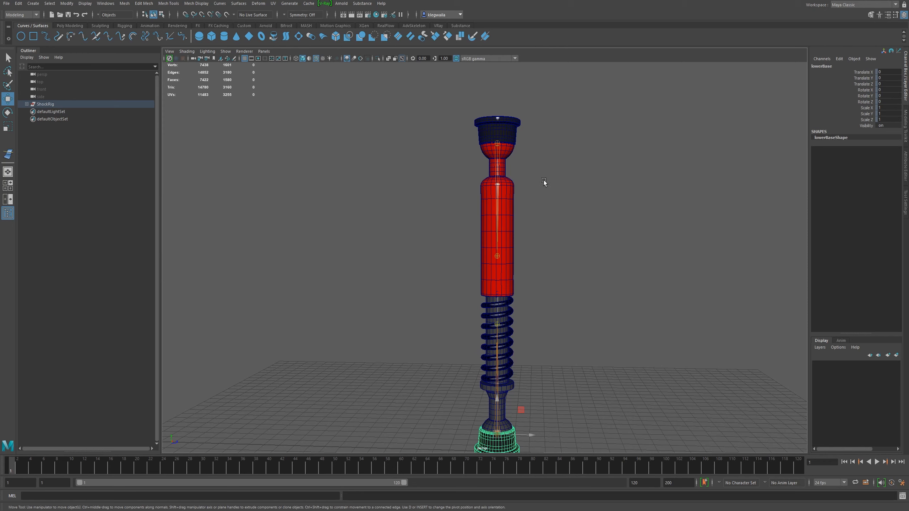
Duplicate upperShockPivotJNT and move the copy up to the top of the upper base, at about 19.2 in Translate Y
key("space")
middle_click_drag(630, 275, 672, 413, "alt")
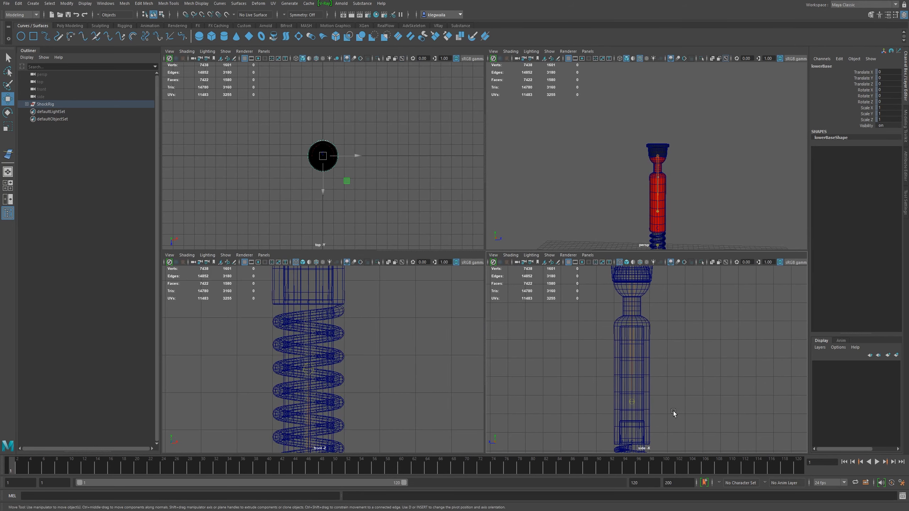
left_click(633, 312)
middle_click_drag(669, 304, 651, 374, "alt")
scroll(668, 361, "down", 2)
middle_click_drag(678, 335, 658, 340, "alt")
key("ctrl+d")
left_click_drag(612, 391, 613, 376)
scroll(595, 343, "up", 4)
middle_click_drag(595, 341, 641, 296, "alt")
scroll(595, 341, "up", 5)
scroll(631, 341, "down", 6)
middle_click_drag(643, 378, 636, 348, "alt")
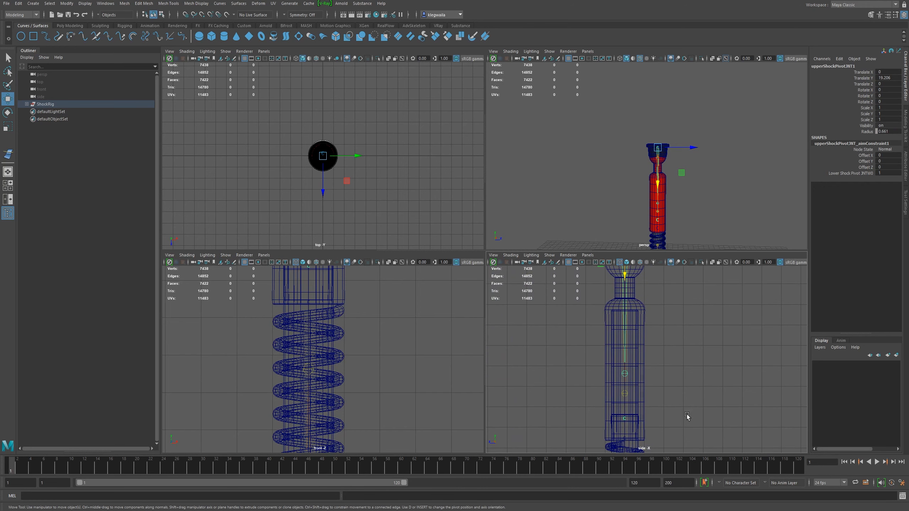
key("space")
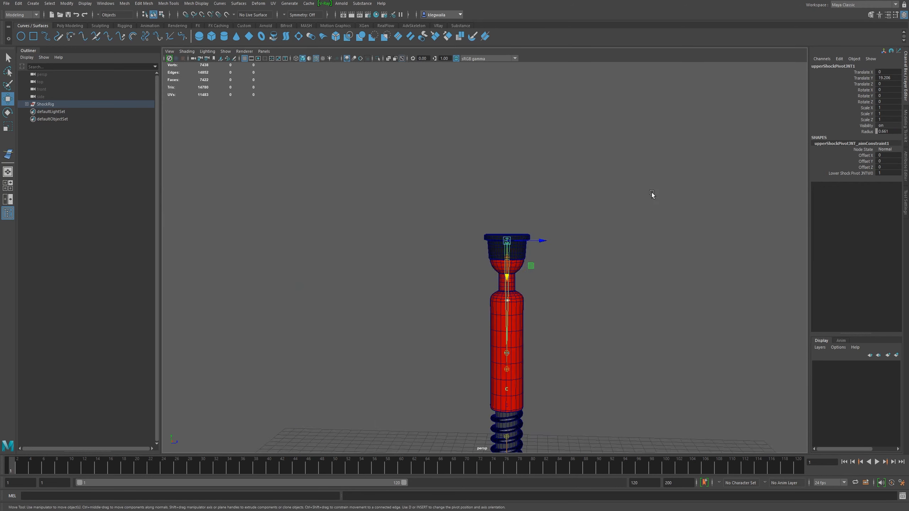
Isolate the duplicated upper pivot joint and delete its child joint, aim constraint and cluster handle
middle_click_drag(653, 197, 716, 137, "alt")
key("ctrl+1")
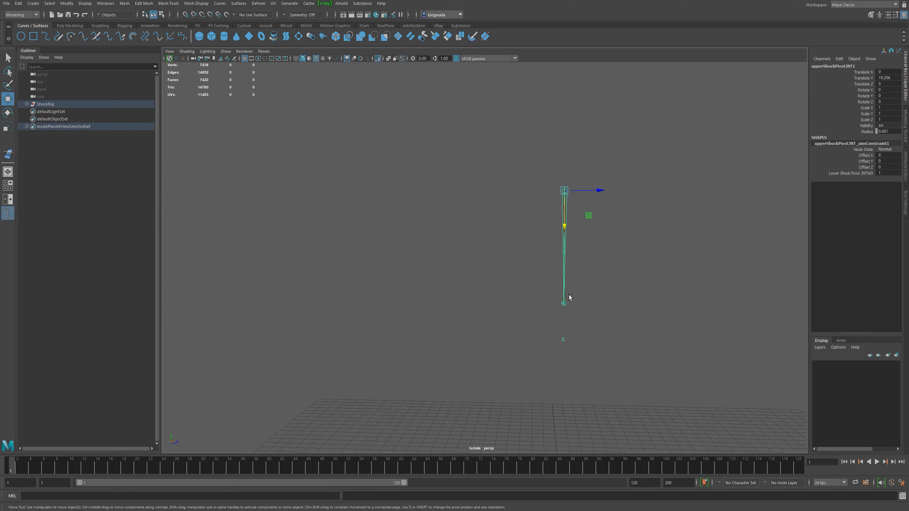
left_click(564, 304)
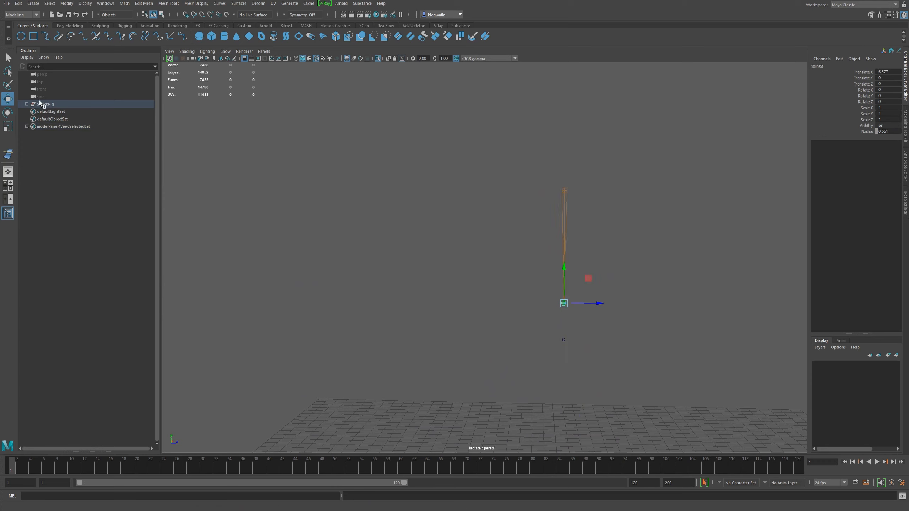
left_click(564, 201)
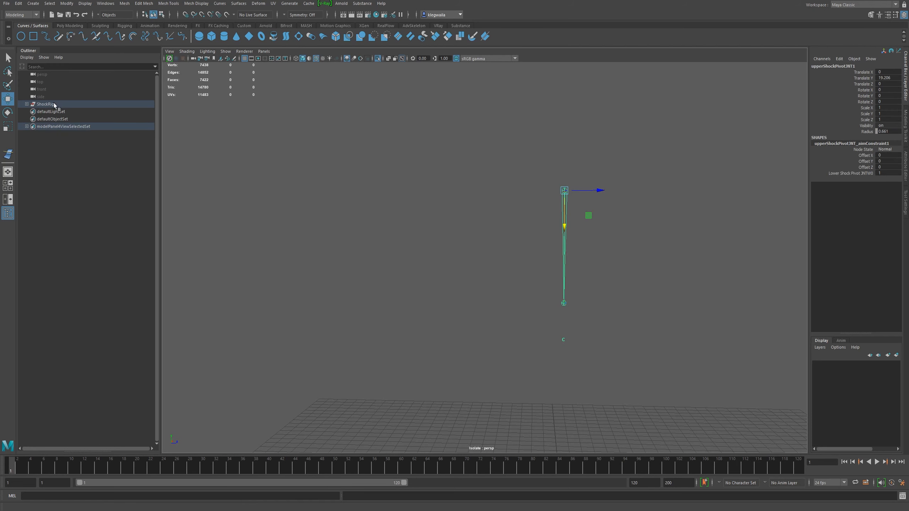
key("f")
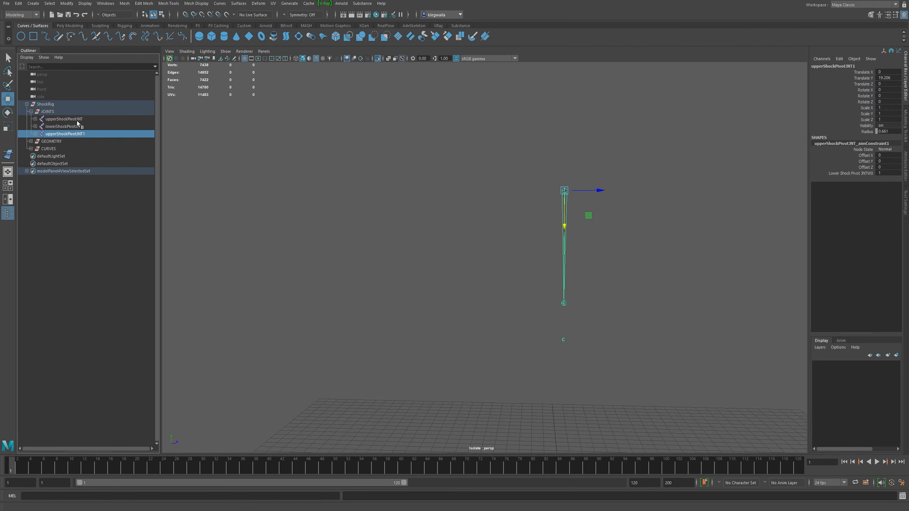
left_click(36, 134)
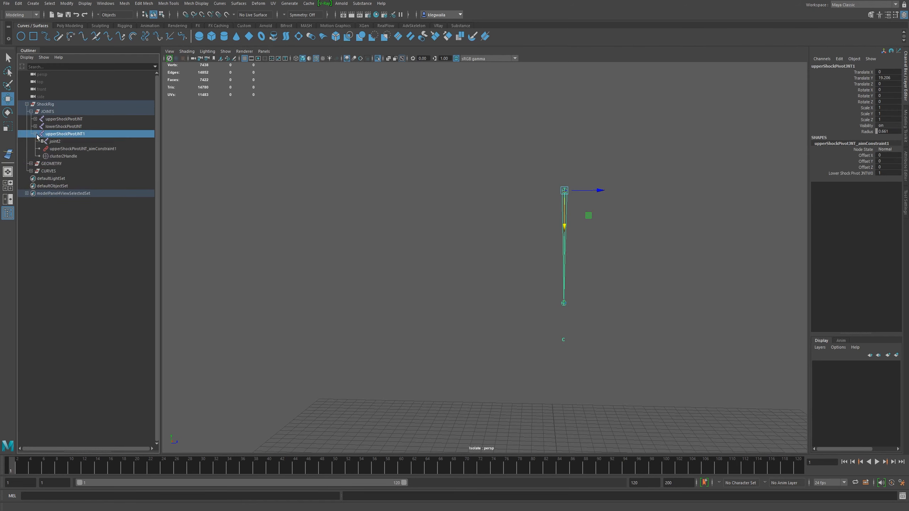
left_click_drag(59, 141, 62, 155)
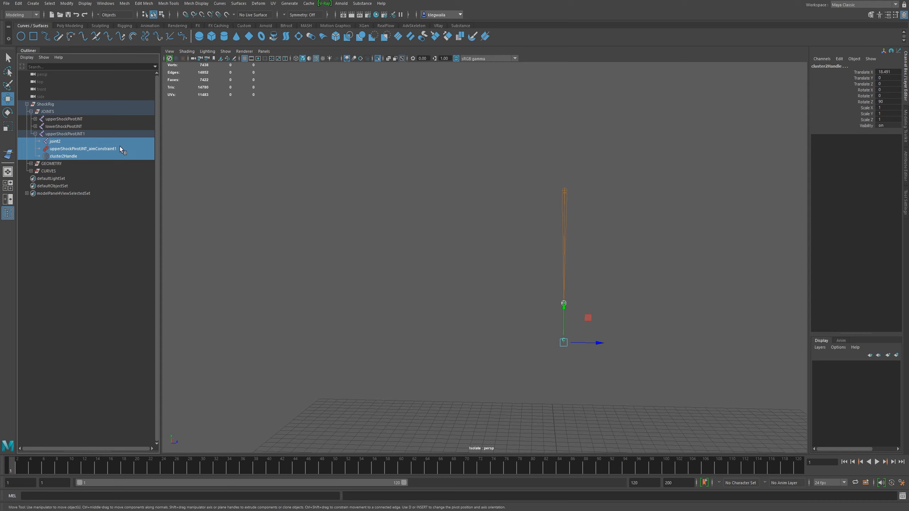
key("Delete")
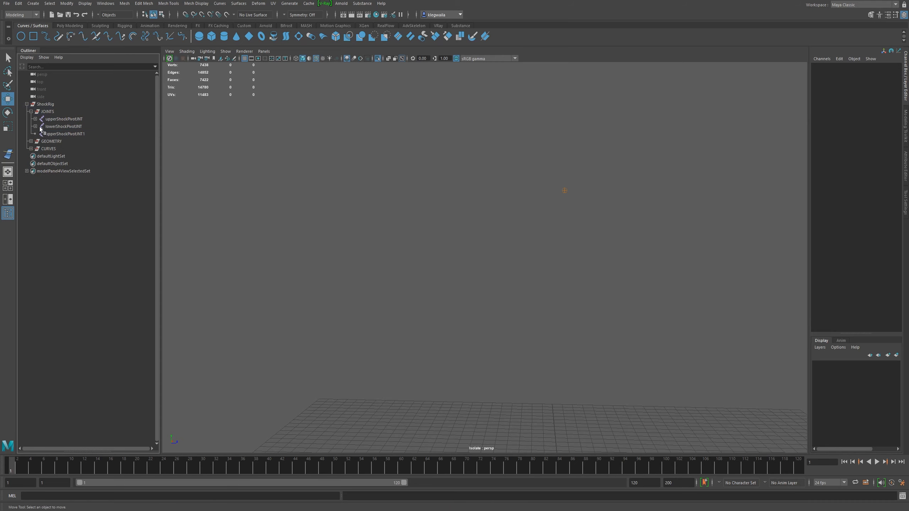
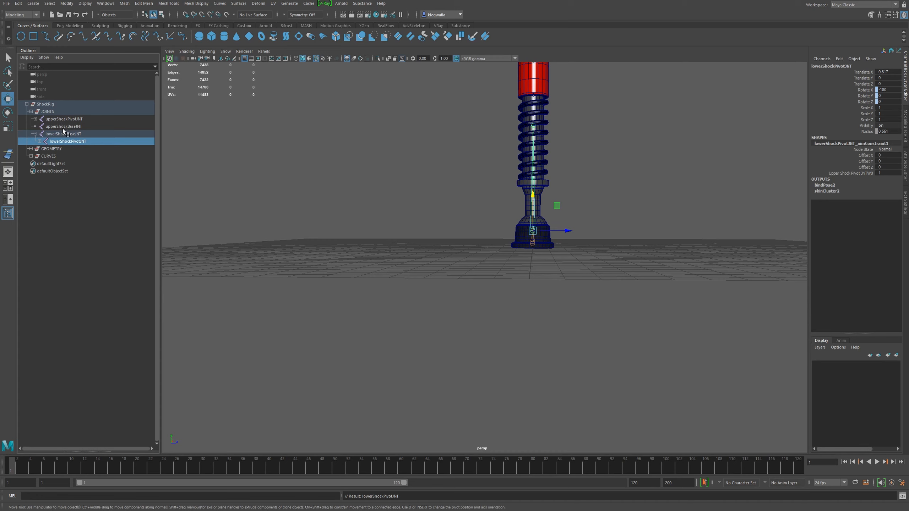
Parent upperShockPivotJNT under upperShockBaseJNT in the JOINTS group
left_click(67, 119)
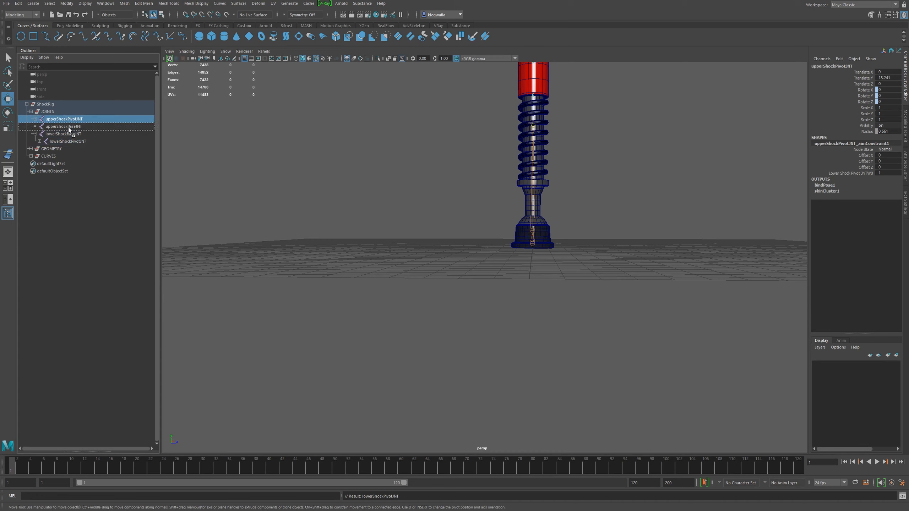
middle_click_drag(68, 127, 68, 126)
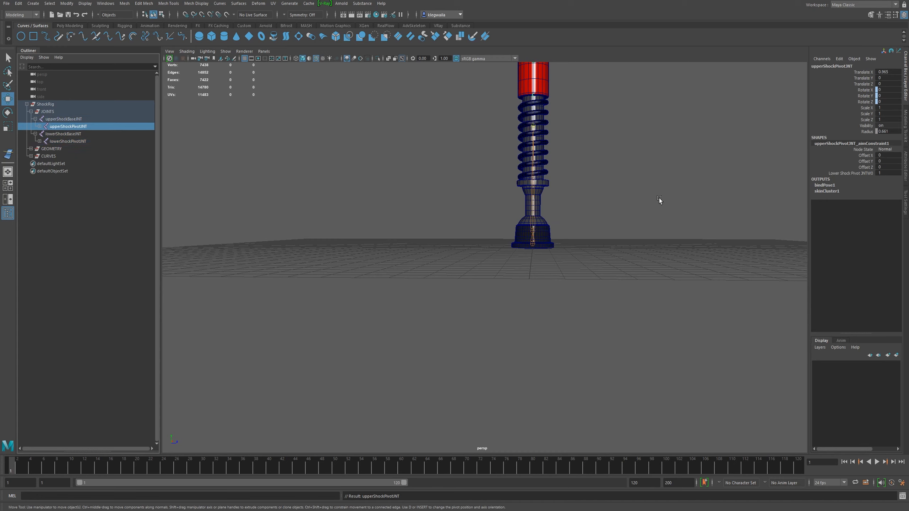
Test the lower pivot by moving lowerShockBaseJNT to about 6.7 in Translate Z, and undo the move
left_click_drag(458, 197, 469, 271, "alt")
right_click_drag(469, 271, 549, 252, "alt")
left_click_drag(549, 253, 518, 297, "alt")
middle_click_drag(547, 302, 525, 328, "alt")
right_click_drag(524, 328, 561, 338, "alt")
middle_click_drag(569, 220, 538, 351, "alt")
right_click_drag(539, 351, 509, 305, "alt")
left_click_drag(509, 305, 507, 239, "alt")
right_click_drag(506, 239, 500, 317, "alt")
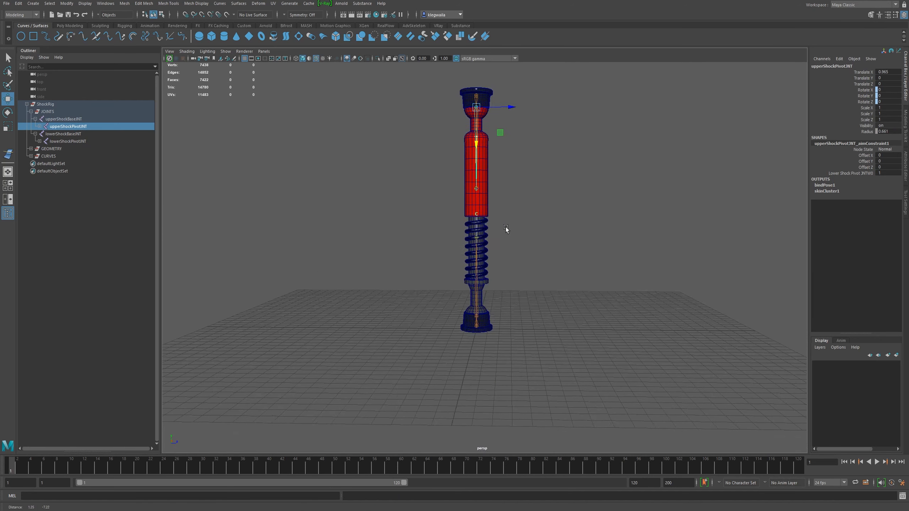
left_click(479, 328)
left_click_drag(506, 325, 549, 324)
middle_click_drag(550, 324, 430, 249, "alt")
right_click_drag(431, 248, 475, 269, "alt")
middle_click_drag(475, 270, 487, 274, "alt")
left_click_drag(487, 274, 465, 276, "alt")
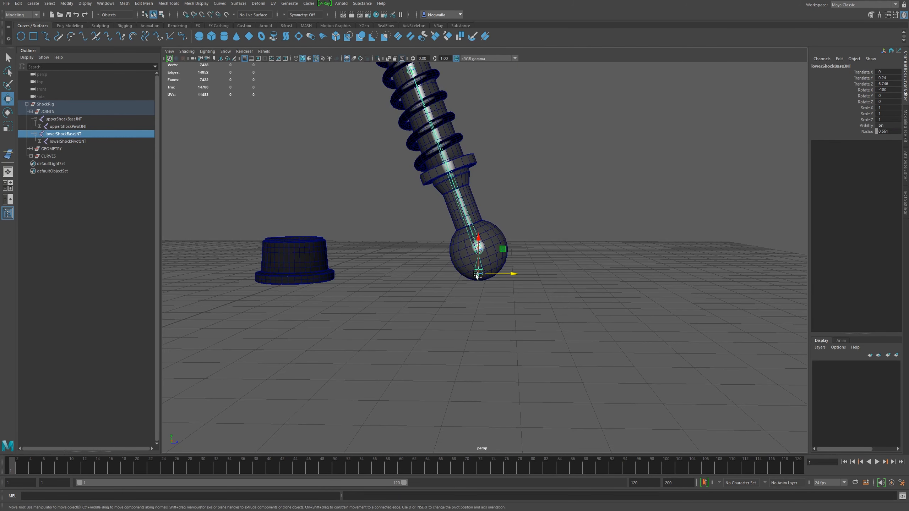
left_click_drag(545, 289, 511, 290, "alt")
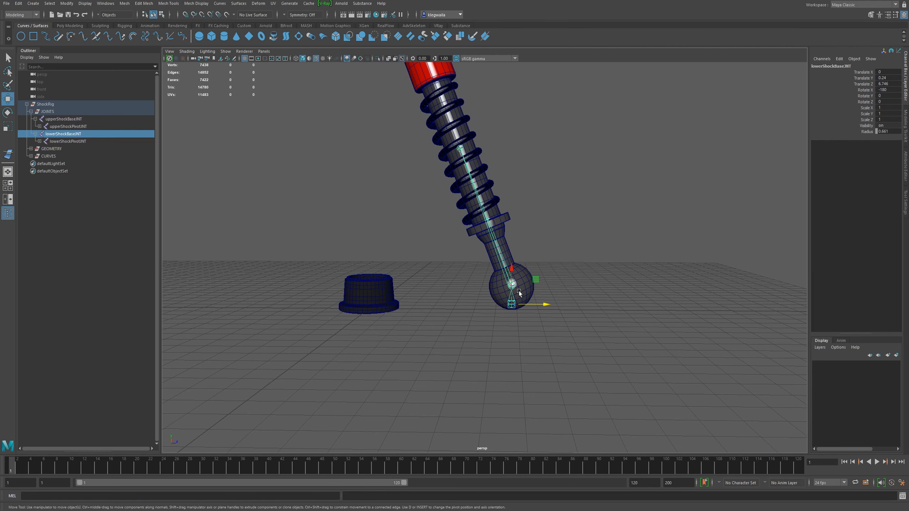
key("ctrl+z")
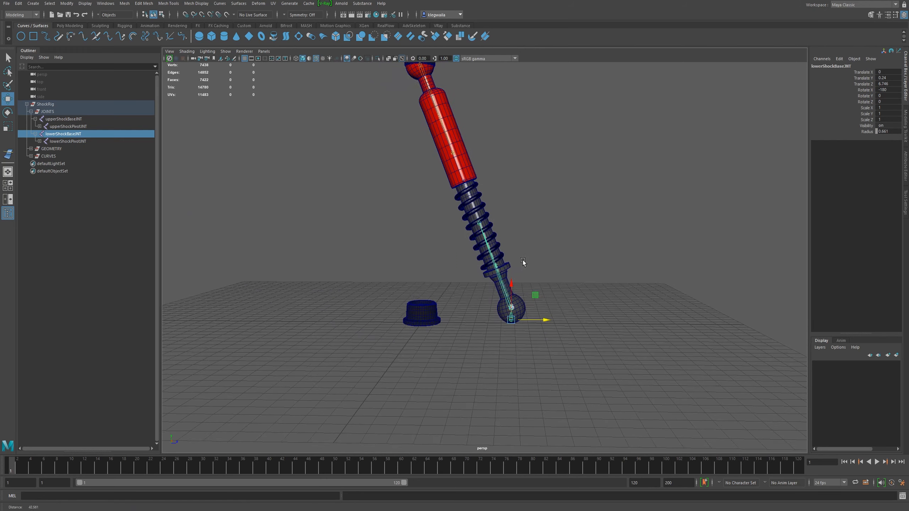
key("ctrl+z")
Bind the lowerBase mesh to lowerShockBaseJNT with Bind Skin, using selected joints, closest distance and classic linear skinning
middle_click_drag(363, 284, 390, 296, "alt")
right_click_drag(390, 297, 480, 400, "alt")
middle_click_drag(458, 412, 504, 378, "alt")
left_click(478, 361)
left_click_drag(469, 340, 492, 350, "alt")
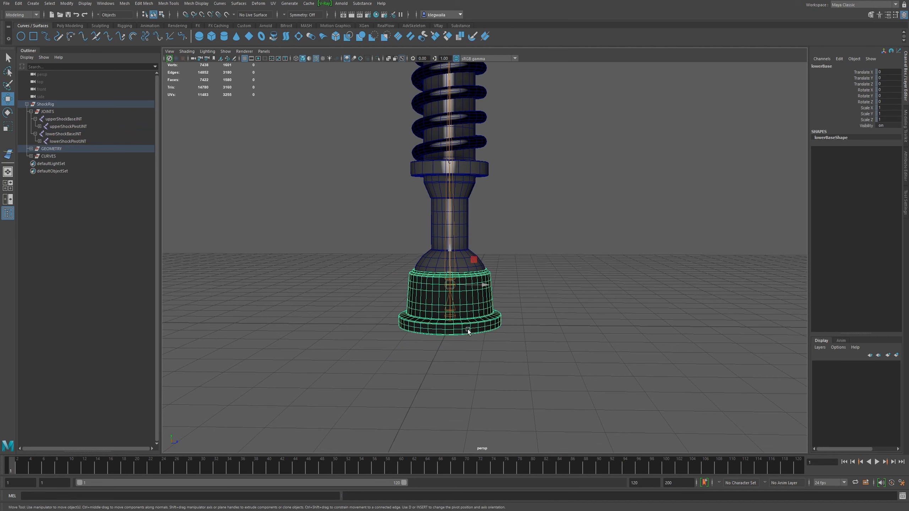
left_click(450, 320)
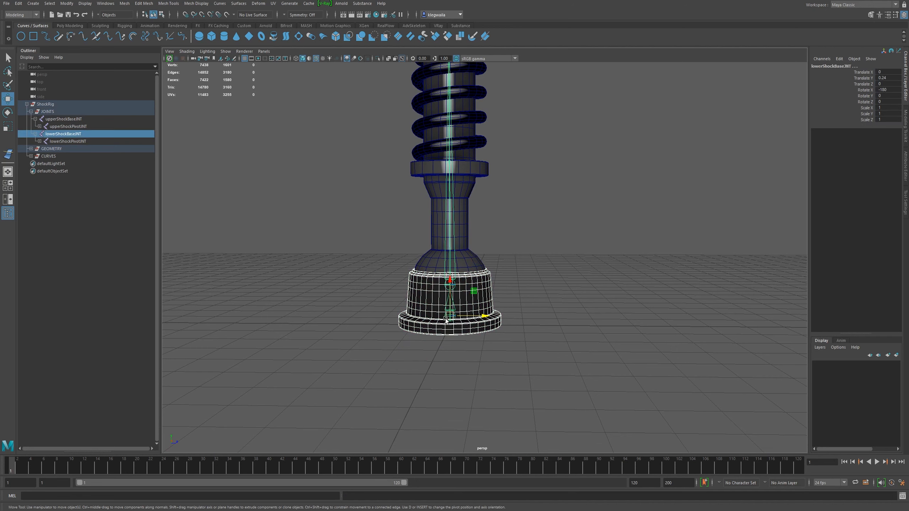
left_click(219, 4)
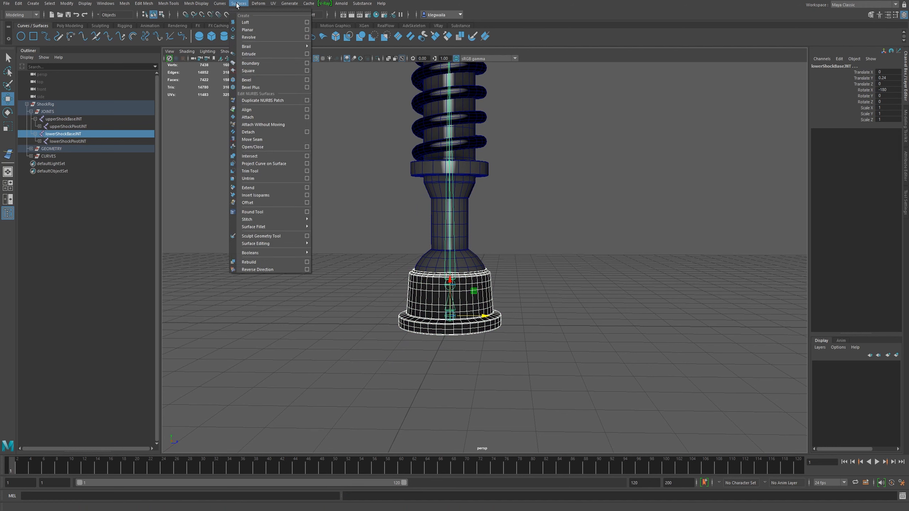
left_click(196, 3)
left_click(202, 5)
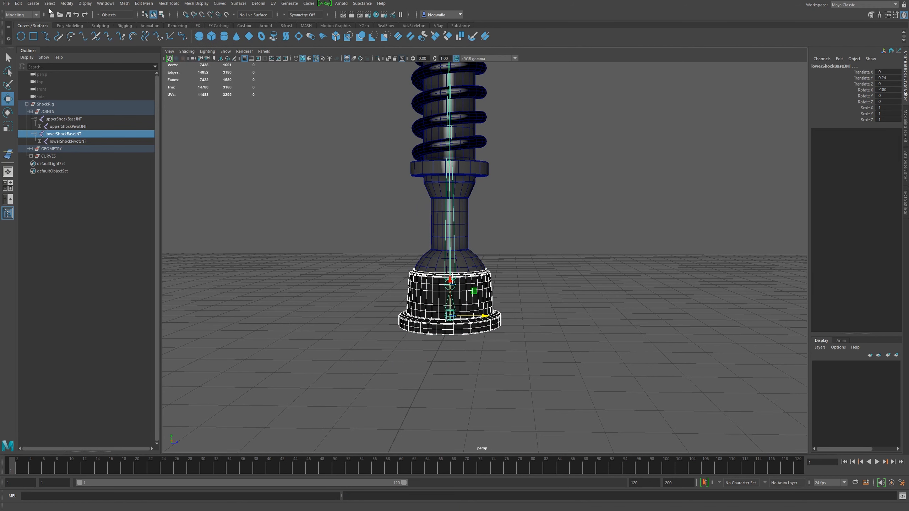
left_click(21, 14)
left_click(13, 31)
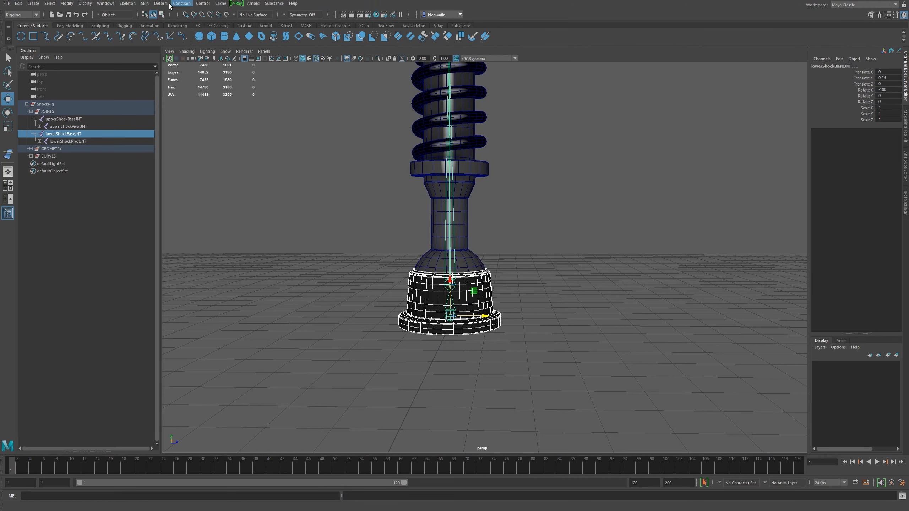
left_click(145, 3)
left_click(236, 25)
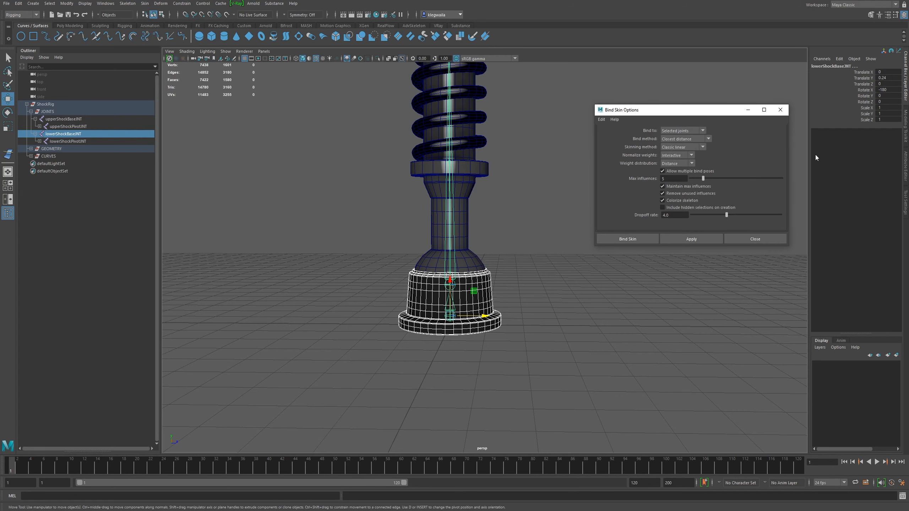
left_click(627, 239)
Bind the upperBase mesh to upperShockBaseJNT with the same Bind Skin options
left_click_drag(601, 249, 584, 311, "alt")
left_click(482, 241)
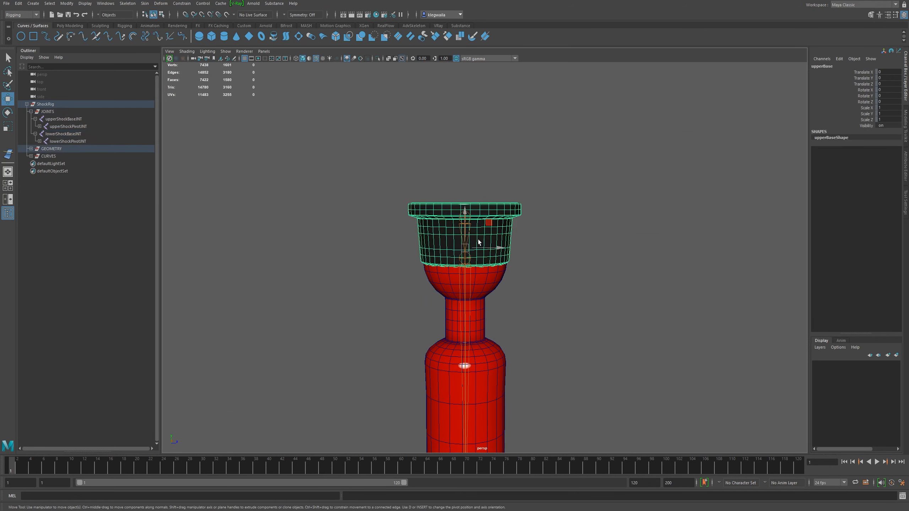
left_click(458, 224, "shift")
left_click(461, 213)
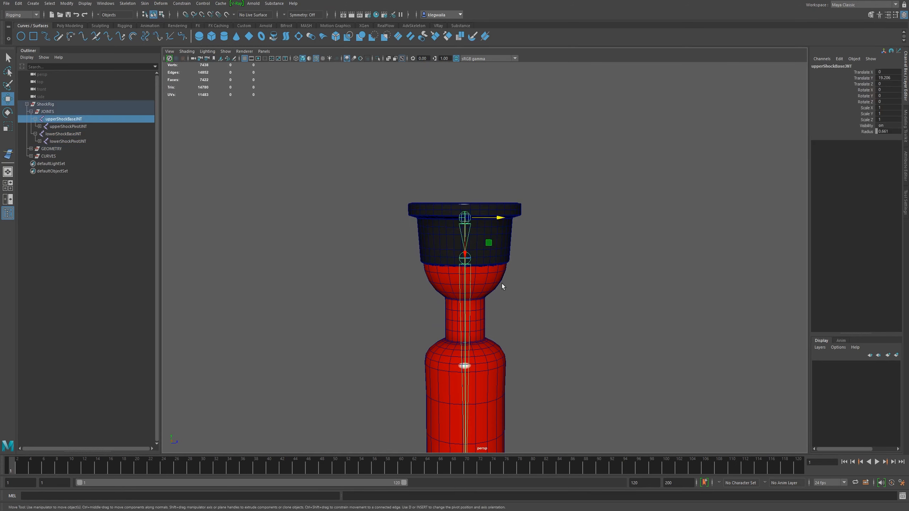
left_click(433, 199)
left_click(438, 215)
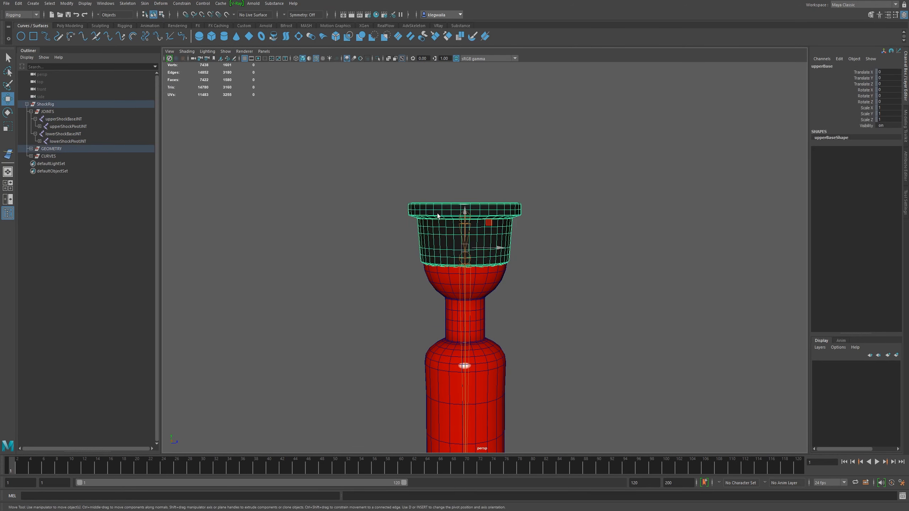
left_click(462, 225, "shift")
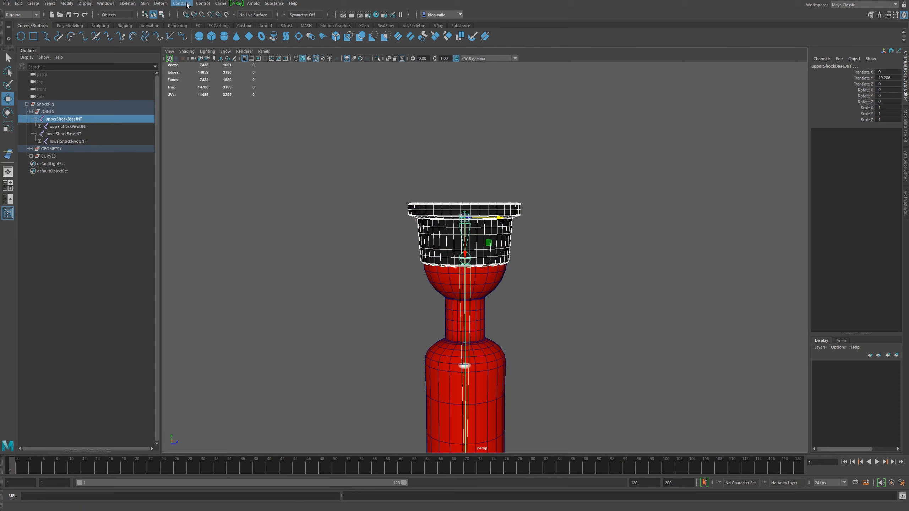
left_click(144, 4)
left_click(159, 22)
Test the lower base binding by moving lowerShockBaseJNT and undoing the moves, and turn off wireframe on shaded
scroll(352, 194, "down", 5)
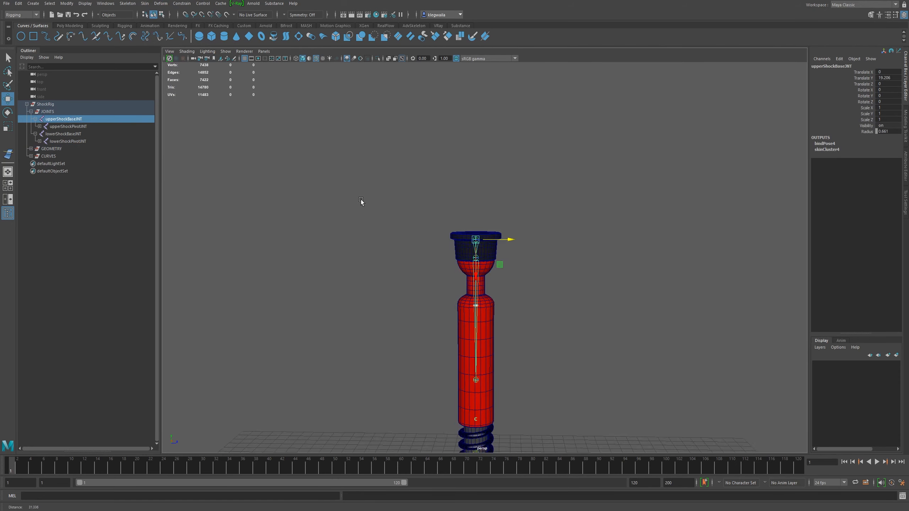
scroll(581, 321, "up", 4)
left_click(448, 298)
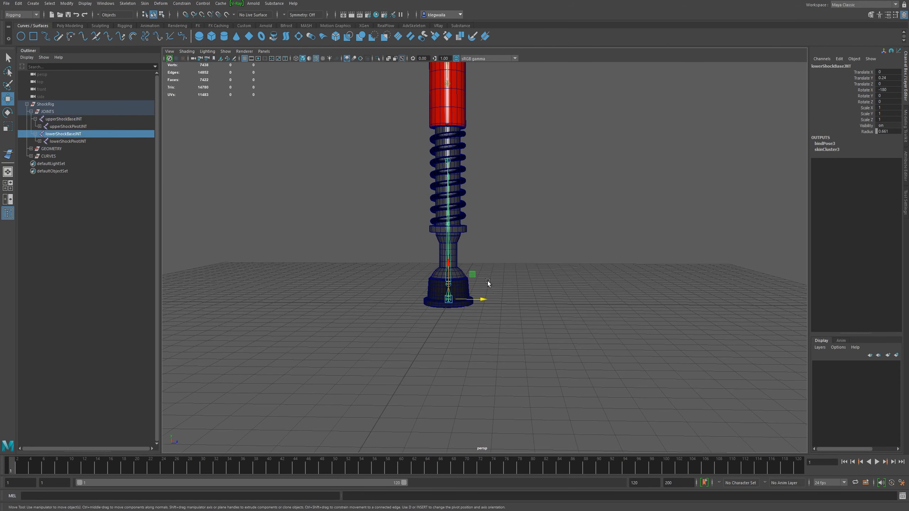
middle_click_drag(506, 300, 546, 320, "alt")
left_click_drag(523, 321, 533, 232)
mouse_move(536, 269)
left_mouse_down()
mouse_move(505, 253)
mouse_move(362, 250)
mouse_move(527, 295)
mouse_move(590, 195)
mouse_move(476, 179)
mouse_move(442, 207)
mouse_move(445, 263)
mouse_move(612, 324)
mouse_move(629, 204)
mouse_move(420, 206)
mouse_move(573, 236)
left_mouse_up()
left_click(315, 58)
key("ctrl+z")
key("ctrl+z")
key("ctrl+z")
key("ctrl+z")
key("ctrl+z")
key("ctrl+z")
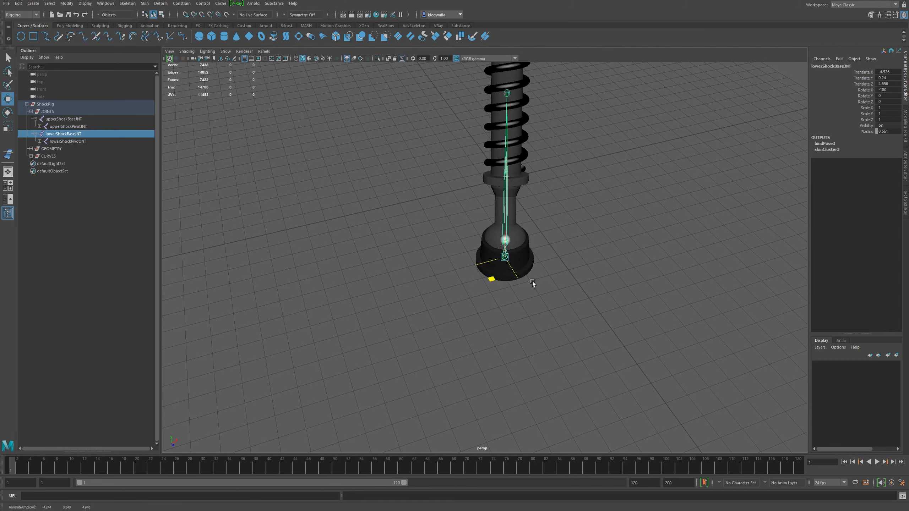
Test the upper base binding by moving upperShockBaseJNT to about 6.7 in Translate X and 1.0 in Translate Z
right_click_drag(591, 263, 532, 264, "alt")
middle_click_drag(533, 264, 534, 401, "alt")
left_click_drag(534, 402, 517, 224, "alt")
middle_click_drag(517, 223, 518, 312, "alt")
right_click_drag(519, 311, 637, 344, "alt")
left_click(550, 253)
left_click_drag(581, 253, 710, 342)
right_click_drag(710, 341, 476, 326, "alt")
left_click_drag(465, 324, 406, 329, "alt")
middle_click_drag(483, 287, 450, 241, "alt")
right_click_drag(450, 241, 519, 242, "alt")
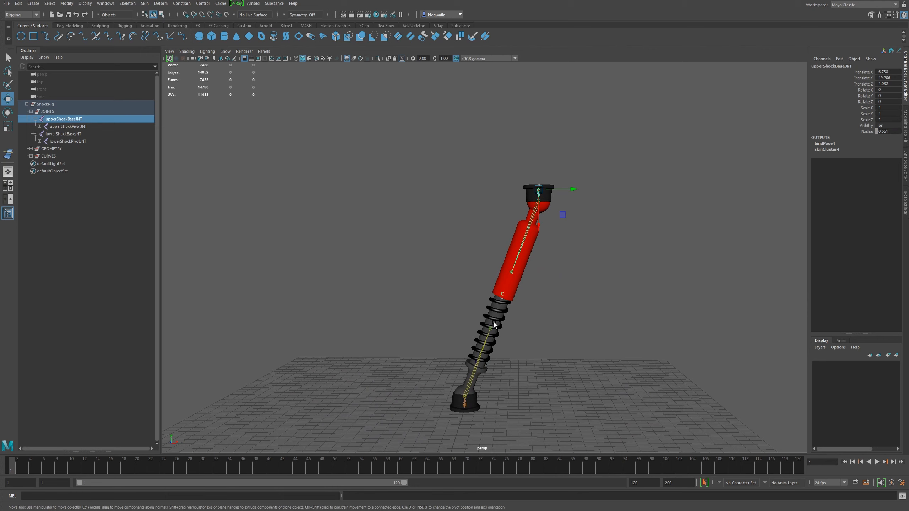
Try moving lowerShockBaseJNT while the shock is tilted, and undo all test moves on both base joints
left_click(474, 409)
left_click_drag(474, 410, 470, 379, "alt")
left_click(457, 407)
left_click(465, 398)
key("ctrl+z")
key("ctrl+z")
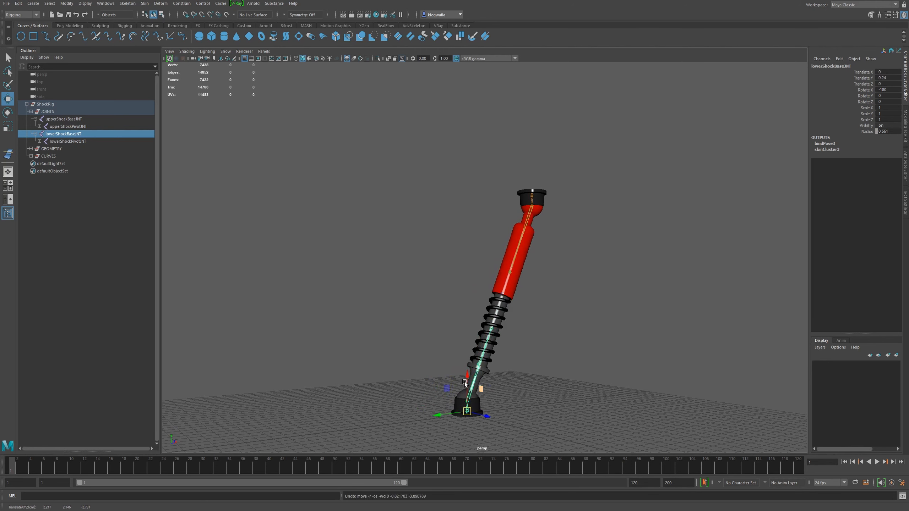
key("ctrl+z")
key("ctrl+z")
key("ctrl+z")
left_click_drag(438, 330, 542, 322, "alt")
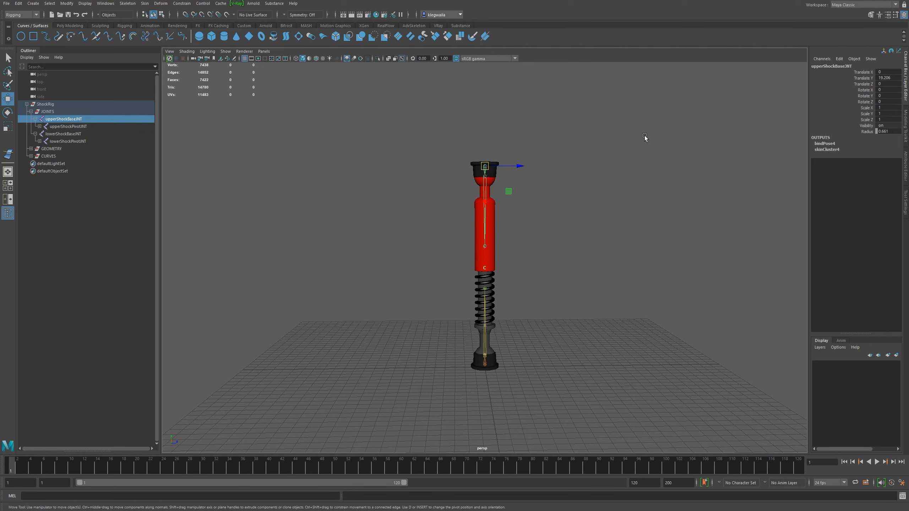
Examine the translate limit settings of upperShockBaseJNT and return to its channels
left_click(906, 163)
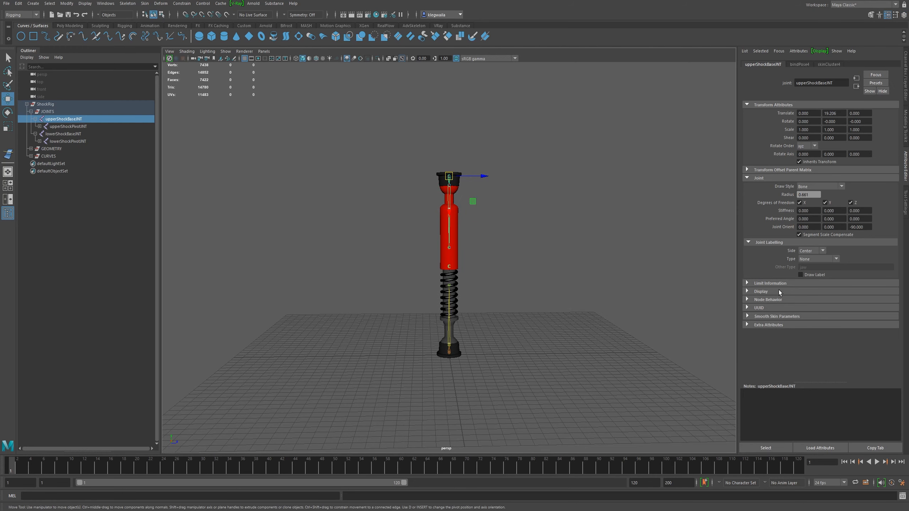
left_click(753, 283)
left_click(761, 300)
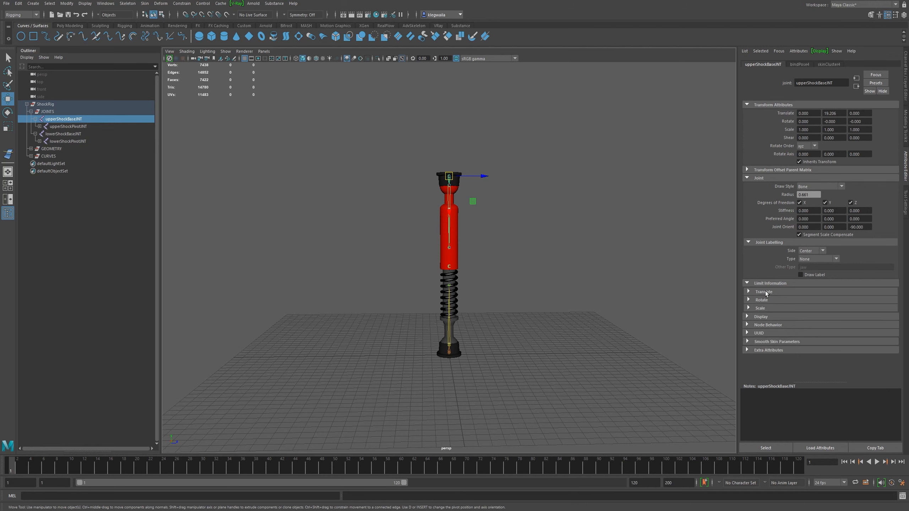
left_click(763, 292)
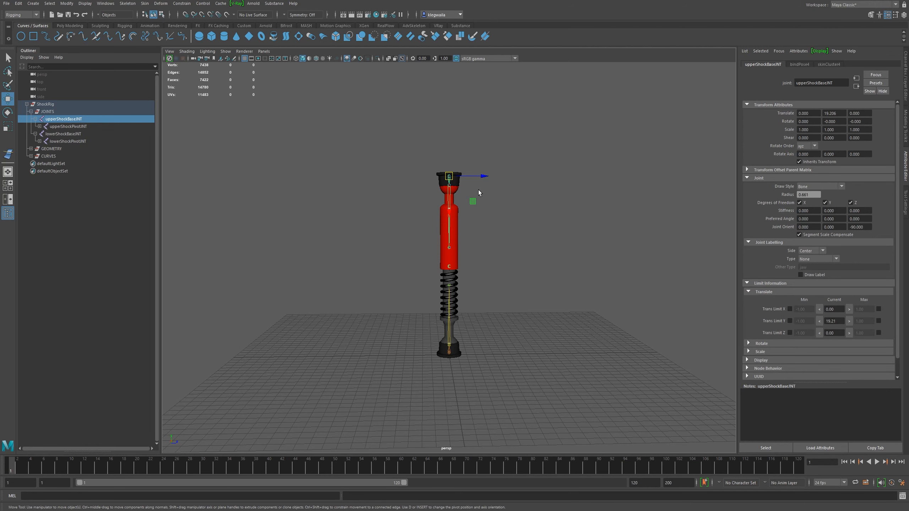
left_click(905, 68)
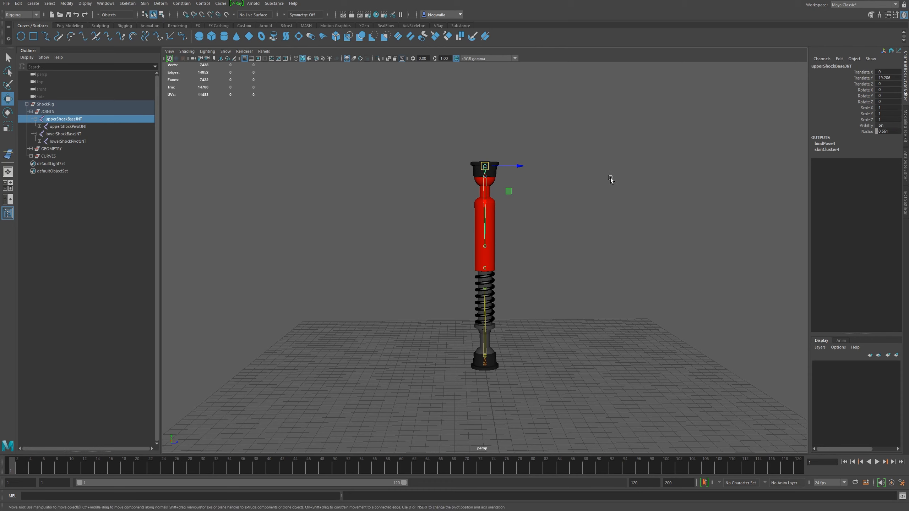
Select the whole ShockRig group and collapse its hierarchy
mouse_move(528, 310)
left_mouse_down("alt")
mouse_move(461, 311)
mouse_move(503, 309)
mouse_move(493, 296)
mouse_move(475, 294)
mouse_move(518, 302)
left_mouse_up("alt")
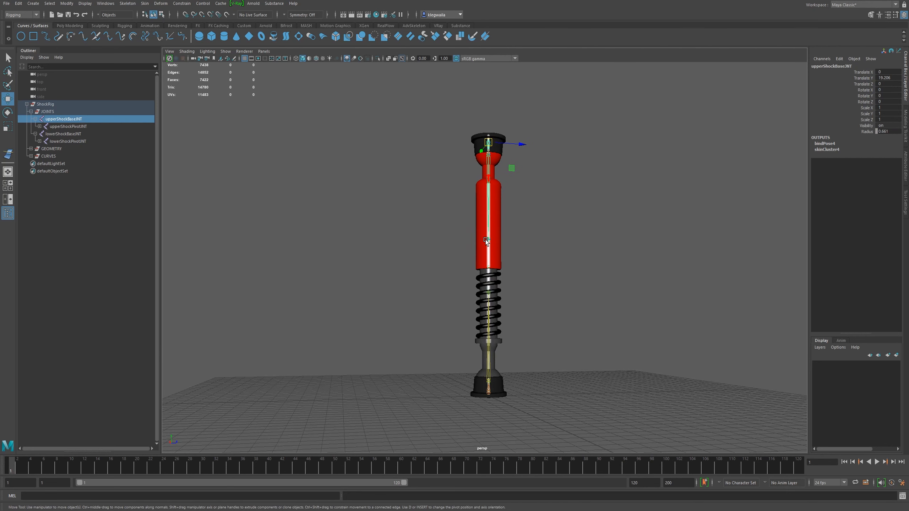
left_click_drag(508, 245, 503, 408, "alt")
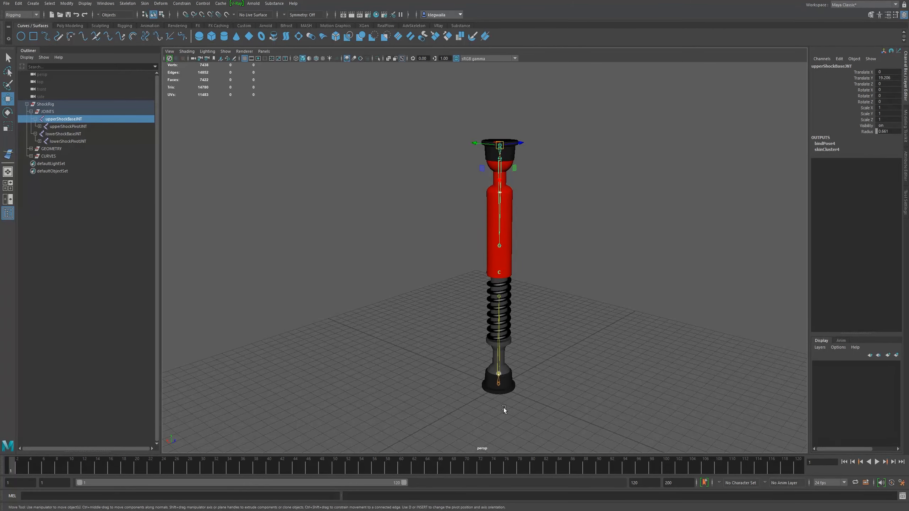
left_click(504, 387)
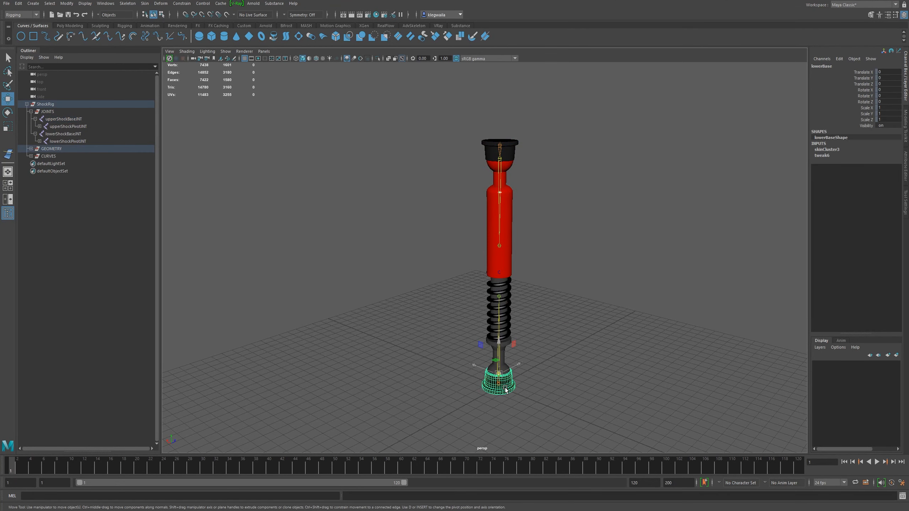
left_click(50, 105)
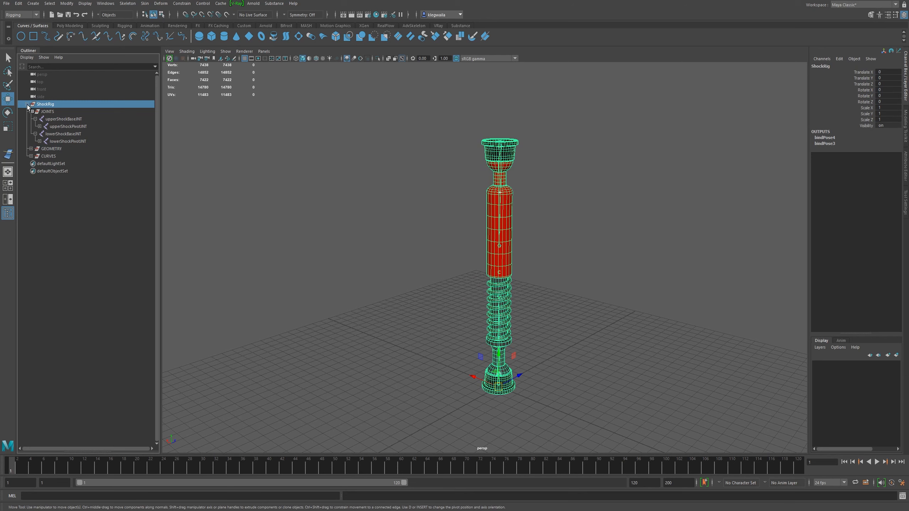
left_click(27, 104)
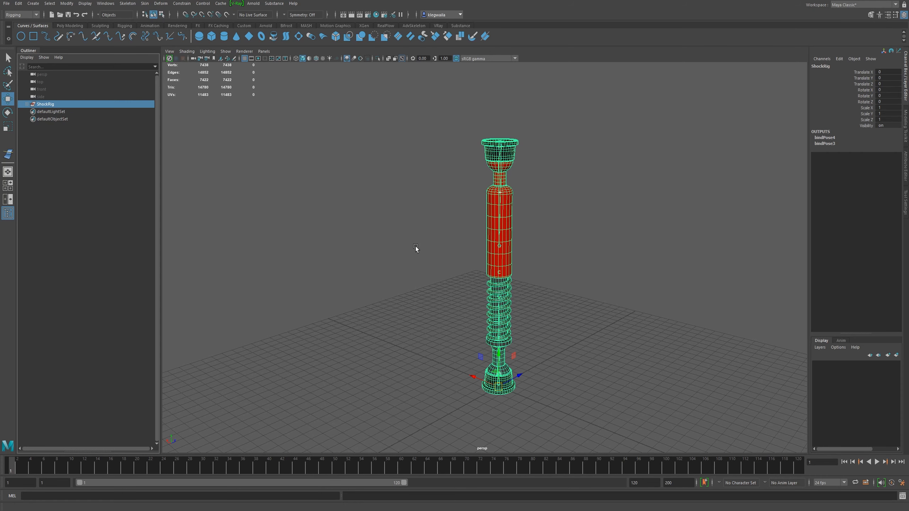
Try moving the whole ShockRig group along X, to about -8.3 in Translate X, and undo the move
left_click_drag(535, 123, 519, 286, "alt")
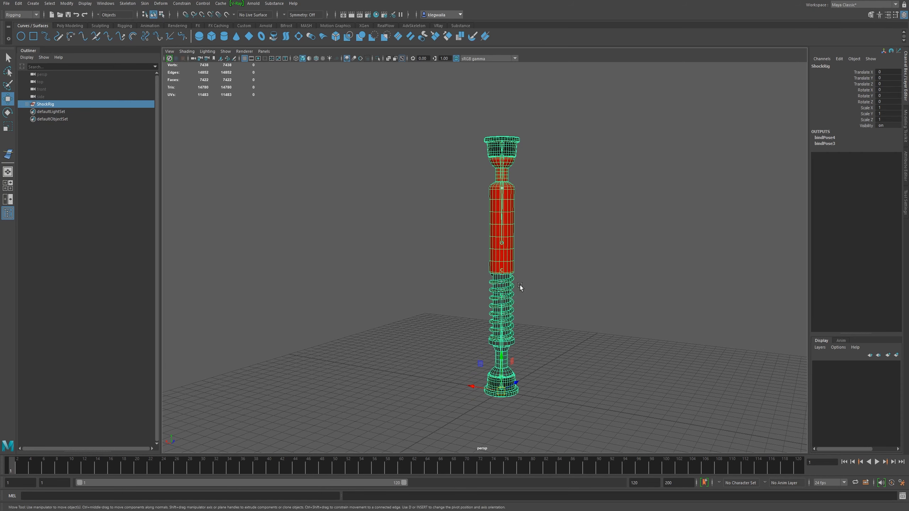
left_click(524, 393)
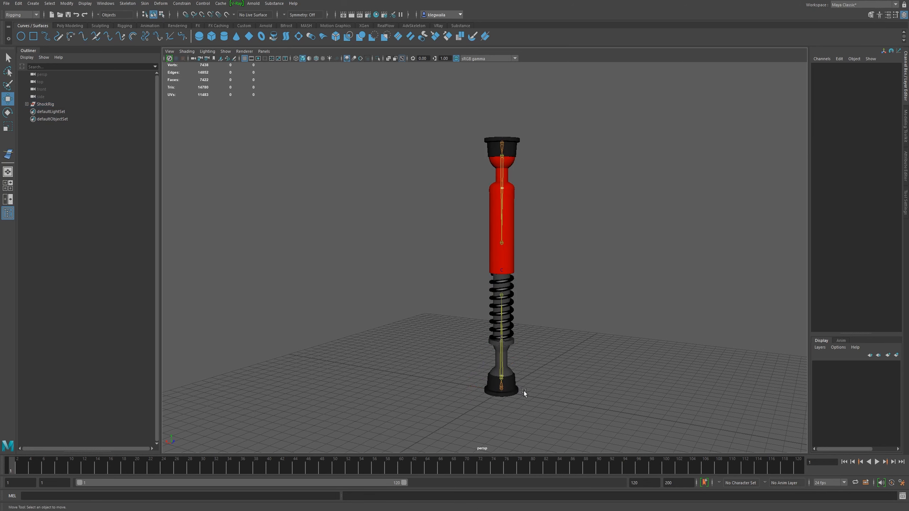
left_click(74, 104)
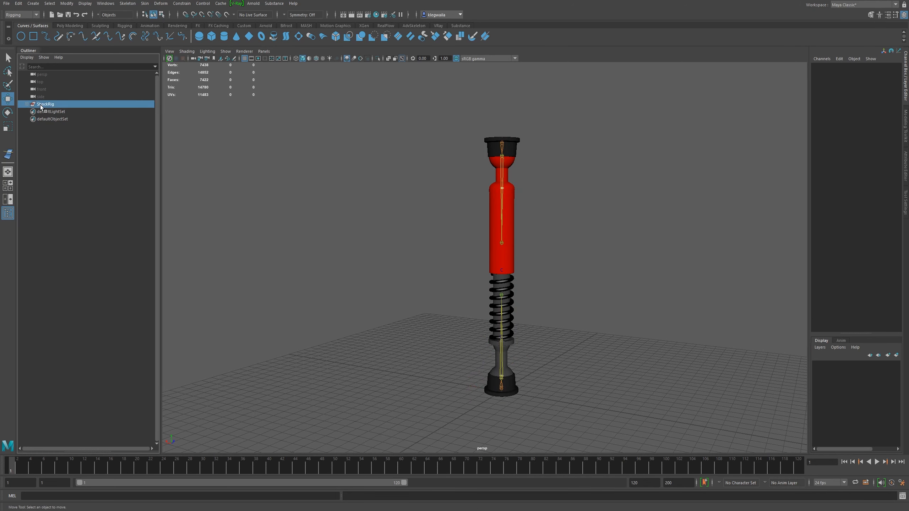
left_click_drag(498, 392, 607, 382)
key("ctrl+z")
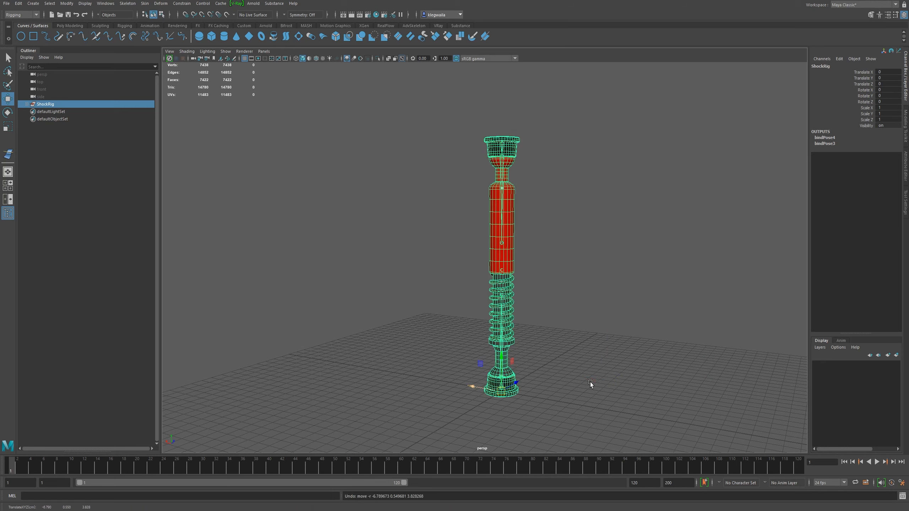
left_click_drag(479, 385, 572, 403)
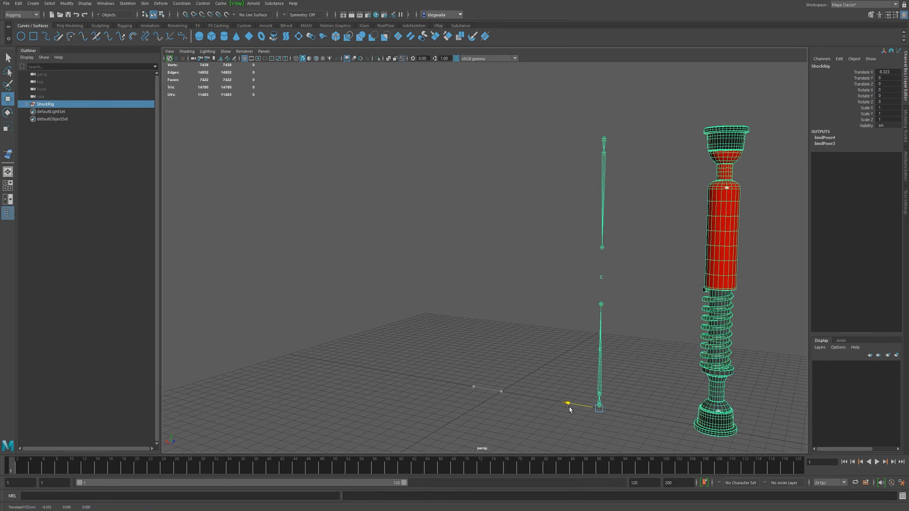
key("ctrl+z")
key("f")
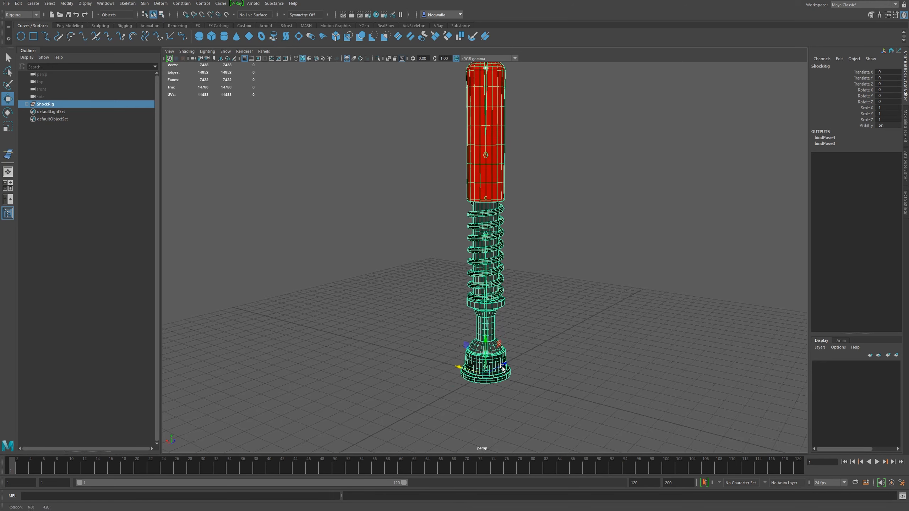
Expand the ShockRig hierarchy and select its JOINTS group
middle_click_drag(480, 111, 491, 182, "alt")
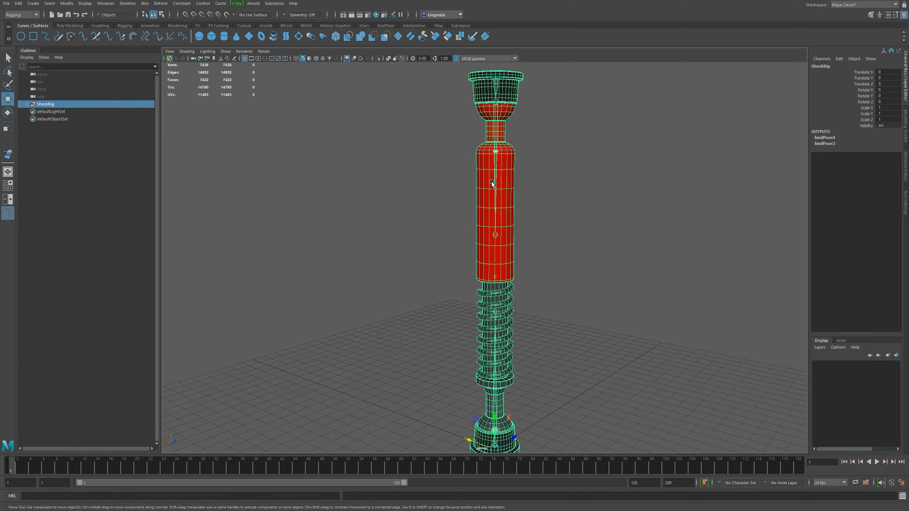
left_click_drag(491, 182, 528, 177, "alt")
right_click_drag(528, 177, 443, 159, "alt")
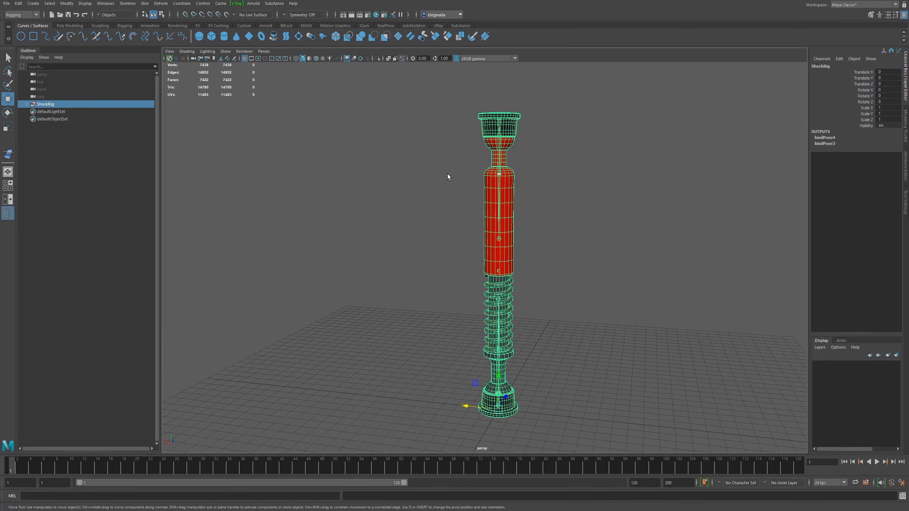
middle_click_drag(498, 137, 483, 191, "alt")
right_click_drag(483, 191, 472, 197, "alt")
left_click(27, 104)
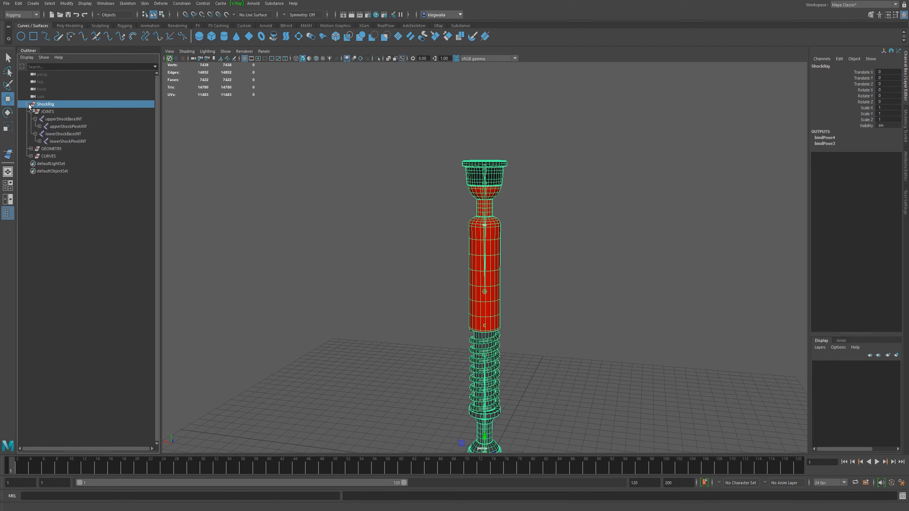
left_click(48, 112)
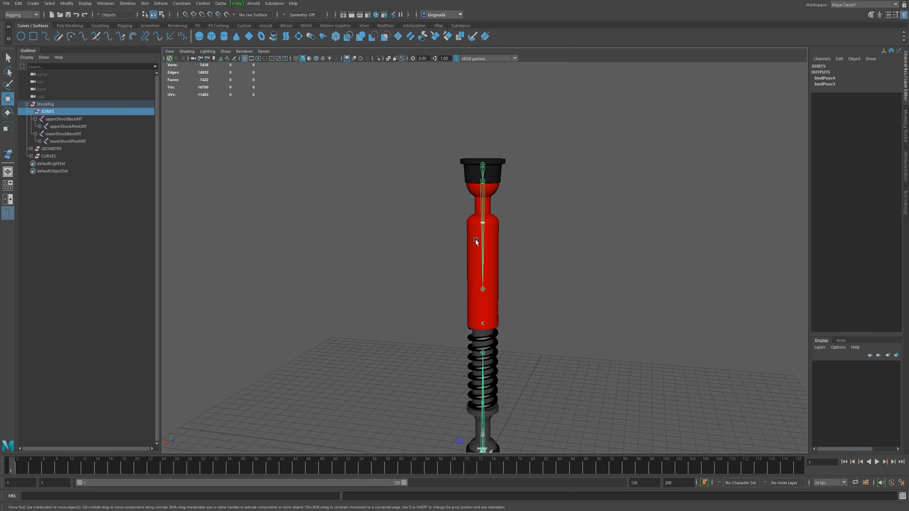
Frame the whole ShockRig in the view, reselect the JOINTS group and examine the joint chains inside the shock from several sides
left_click(55, 105)
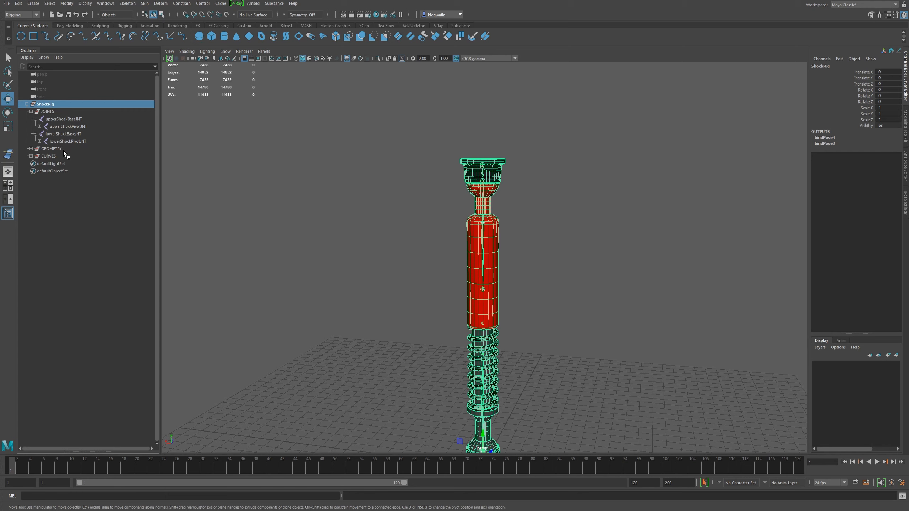
key("f")
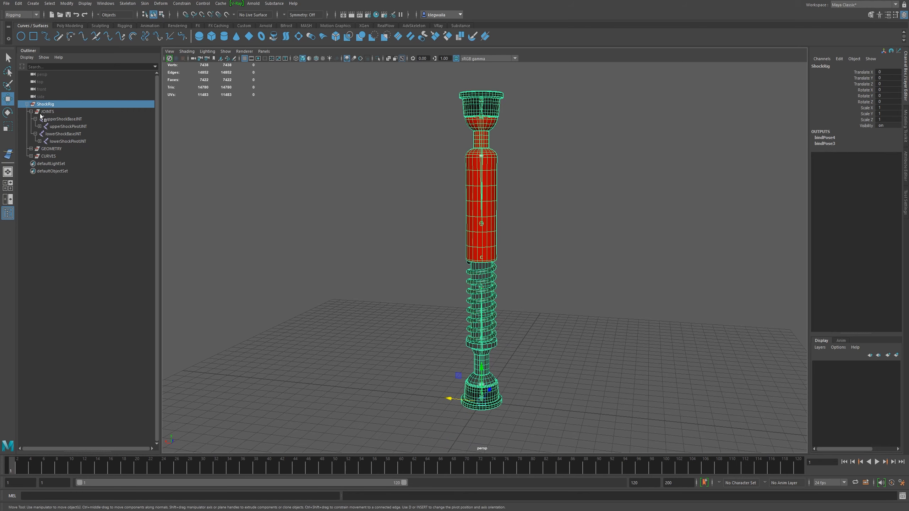
left_click(48, 112)
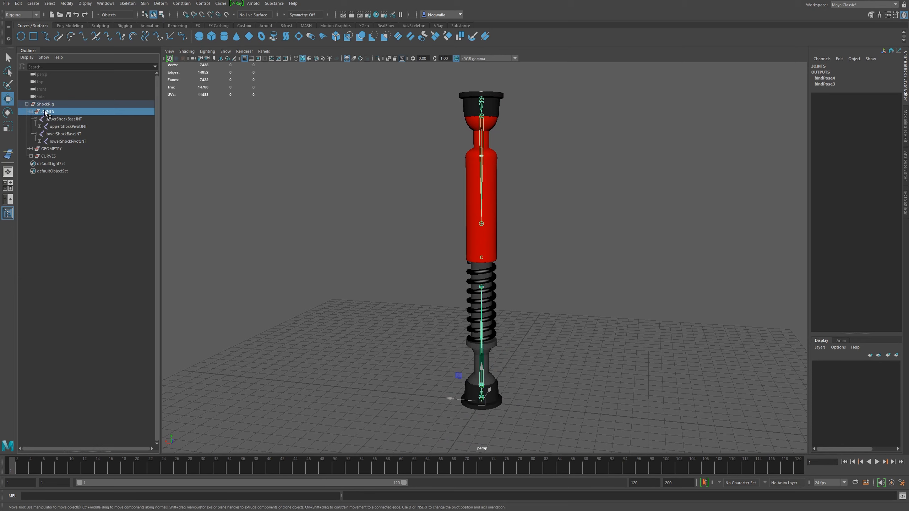
scroll(556, 271, "down", 4)
left_click_drag(557, 272, 485, 219, "alt")
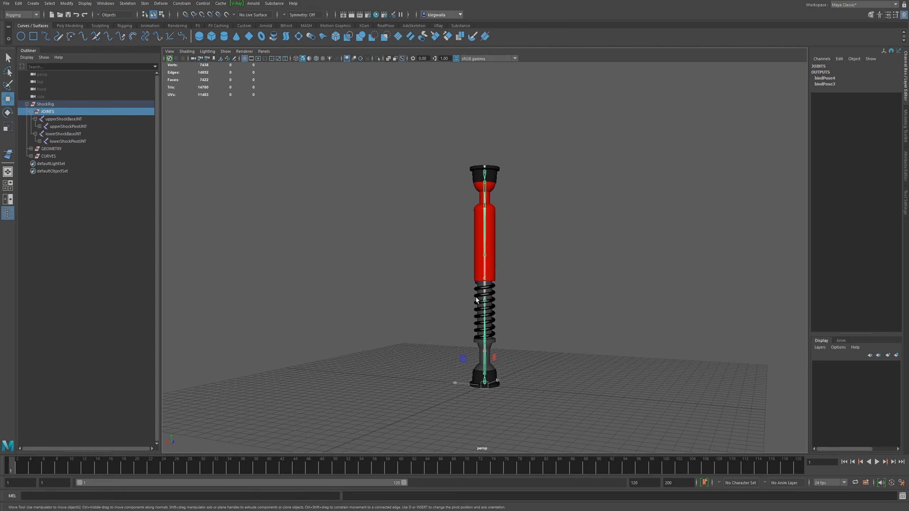
left_click_drag(475, 297, 426, 315, "alt")
left_click_drag(446, 363, 487, 357, "alt")
left_click_drag(447, 284, 492, 271, "alt")
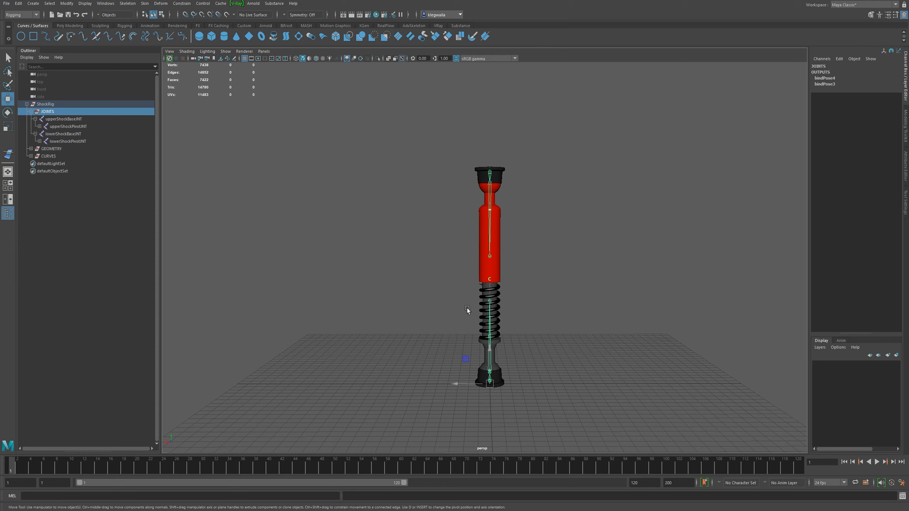
scroll(460, 319, "up", 2)
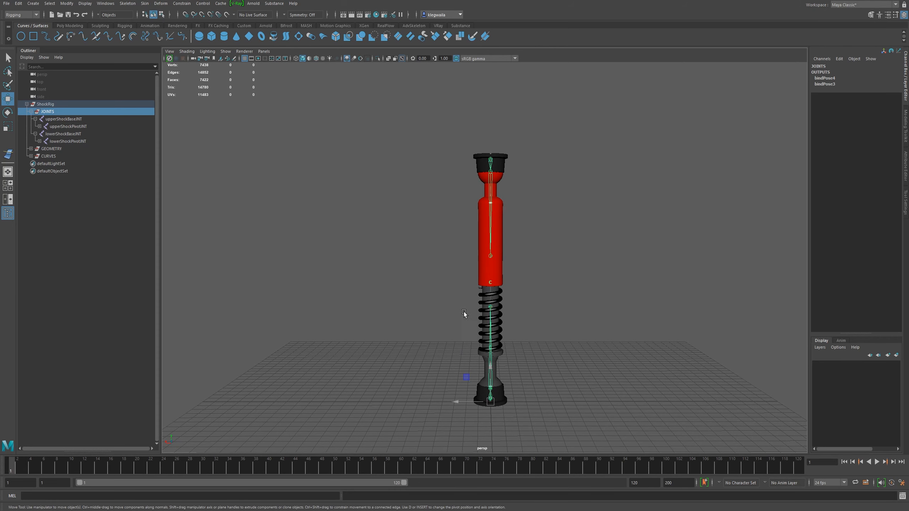
left_click_drag(486, 189, 510, 190, "alt")
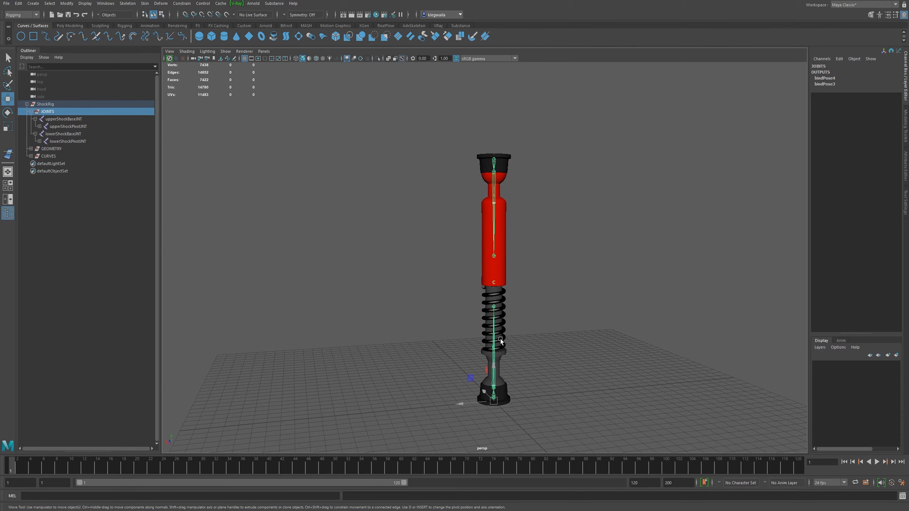